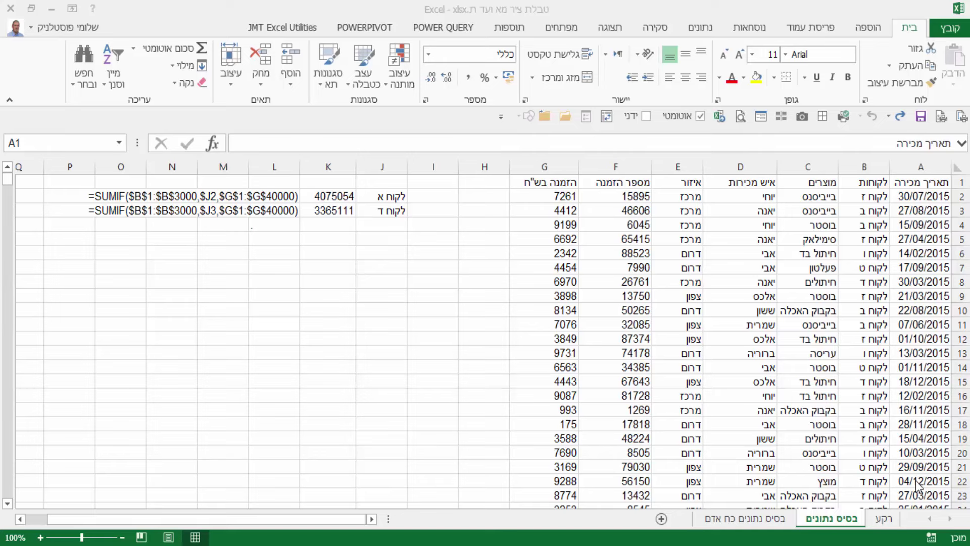
# Step: Go to the רקע notes sheet, scroll to its top, and collapse the ribbon to tab names
pyautogui.click(881, 519)
pyautogui.scroll(6, 639, 286)
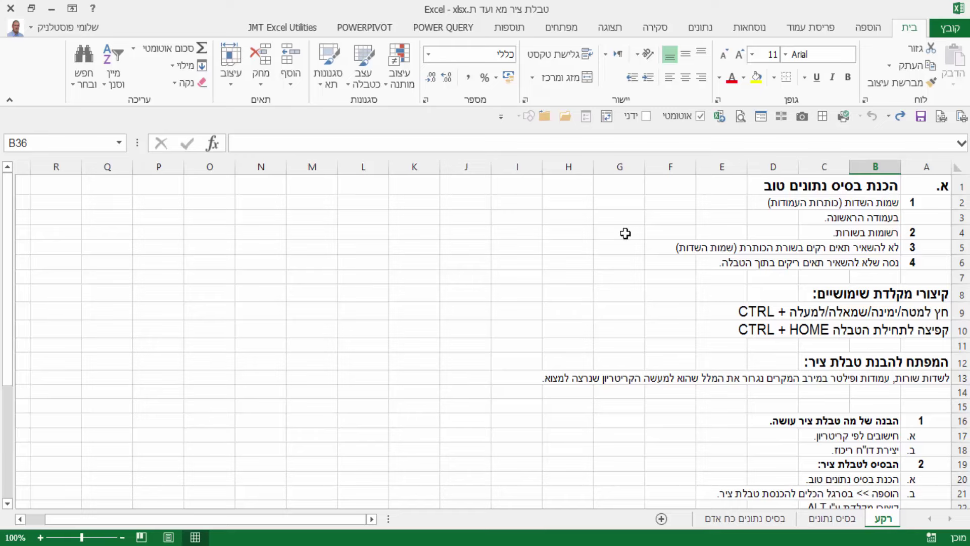
pyautogui.doubleClick(909, 28)
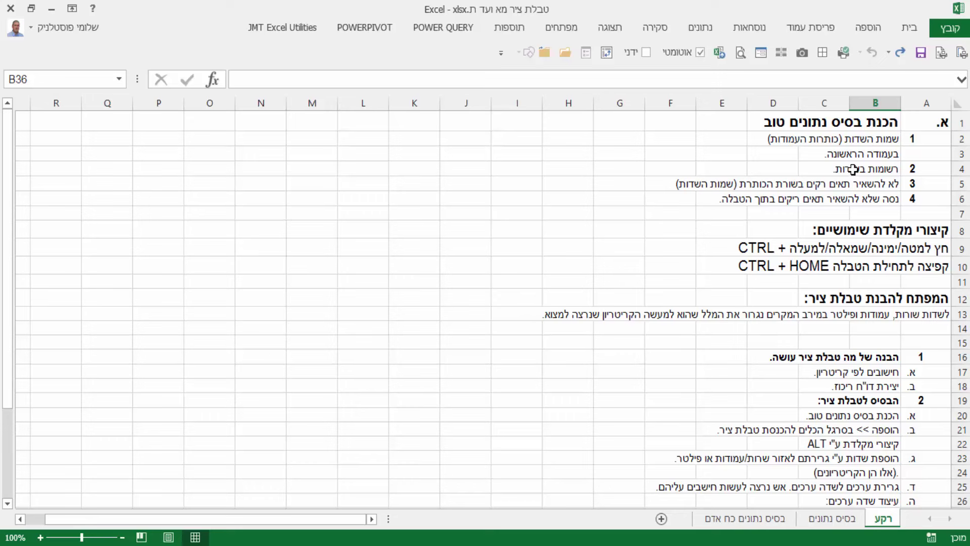
pyautogui.click(882, 168)
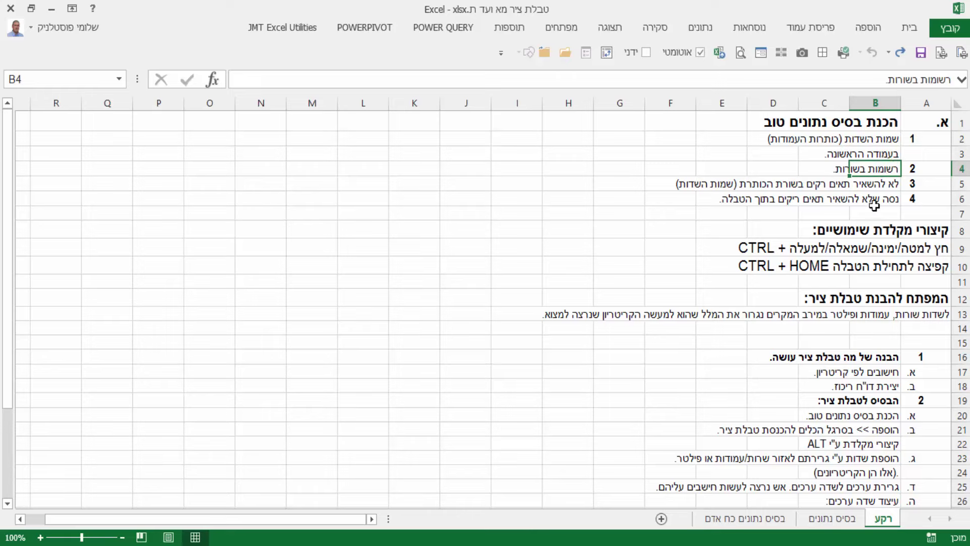
pyautogui.click(880, 185)
pyautogui.scroll(-1, 858, 221)
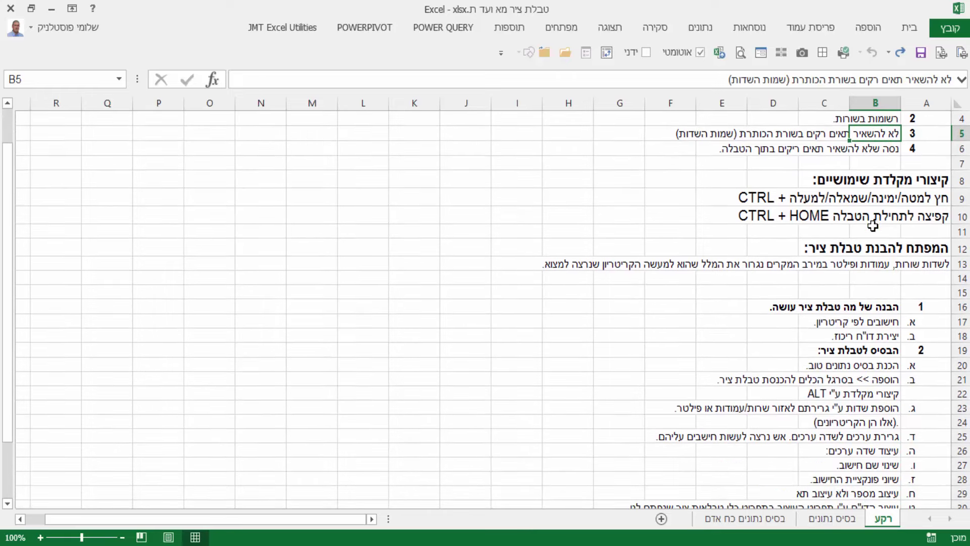
pyautogui.scroll(-2, 872, 225)
pyautogui.scroll(2, 872, 225)
pyautogui.click(864, 216)
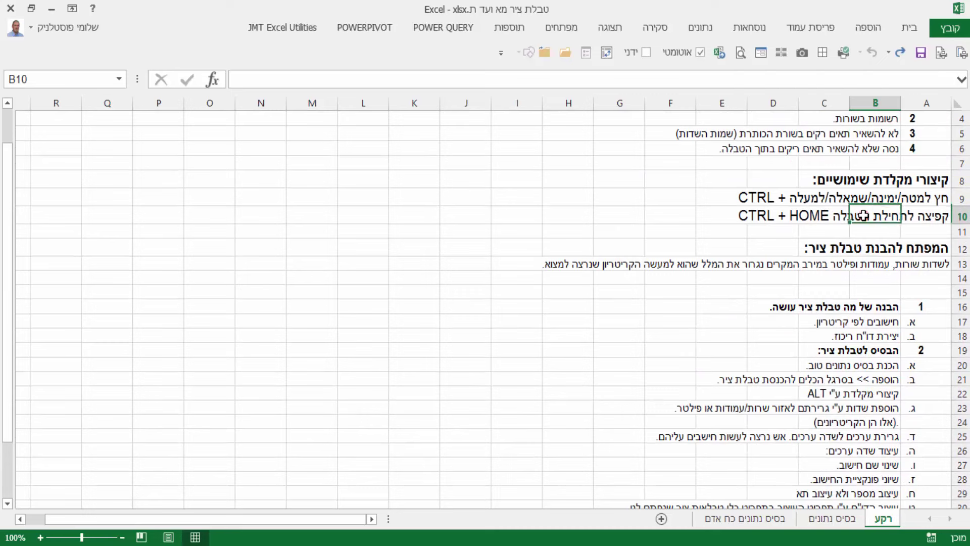
pyautogui.click(927, 218)
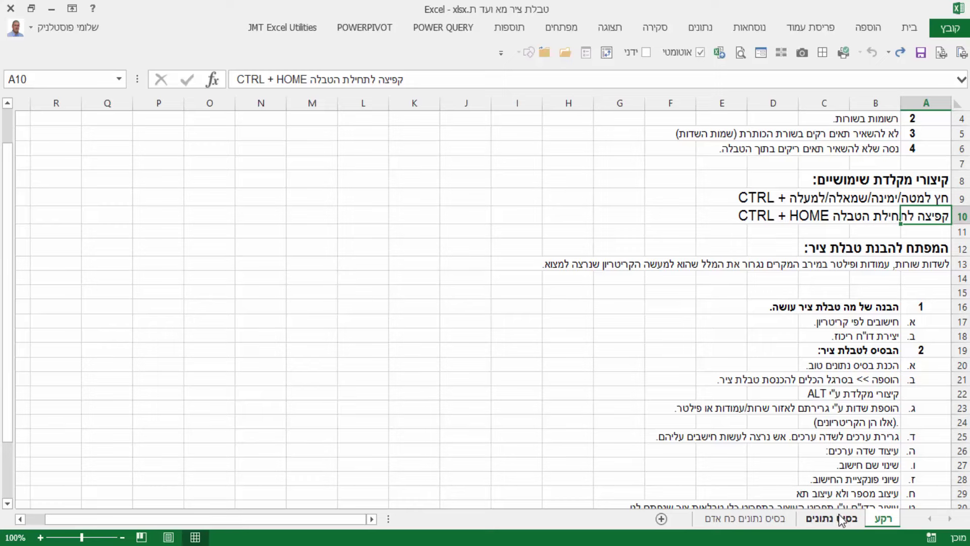
pyautogui.click(844, 520)
pyautogui.click(921, 293)
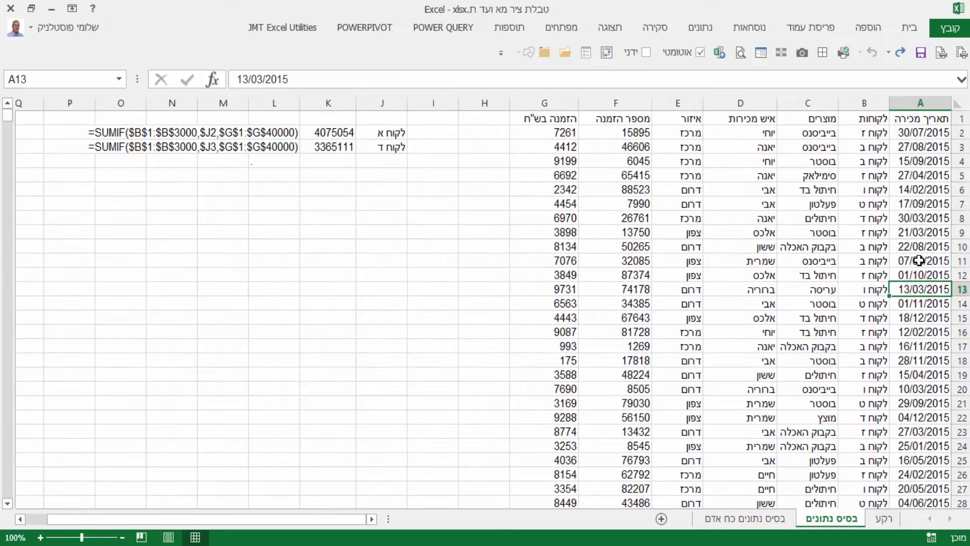
pyautogui.scroll(-5, 915, 275)
pyautogui.scroll(-8, 913, 275)
pyautogui.scroll(-7, 914, 275)
pyautogui.scroll(3, 921, 290)
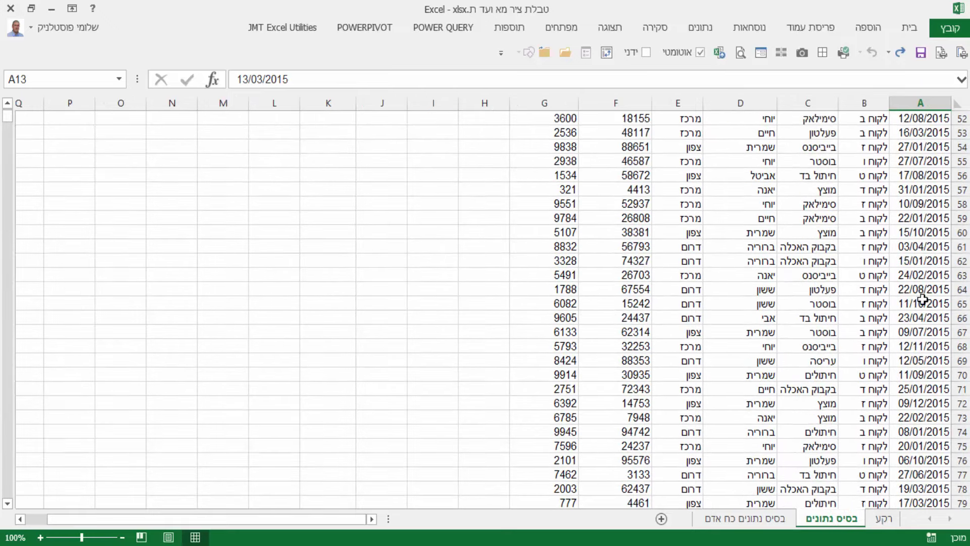
pyautogui.scroll(-6, 926, 301)
pyautogui.scroll(6, 928, 321)
pyautogui.click(924, 290)
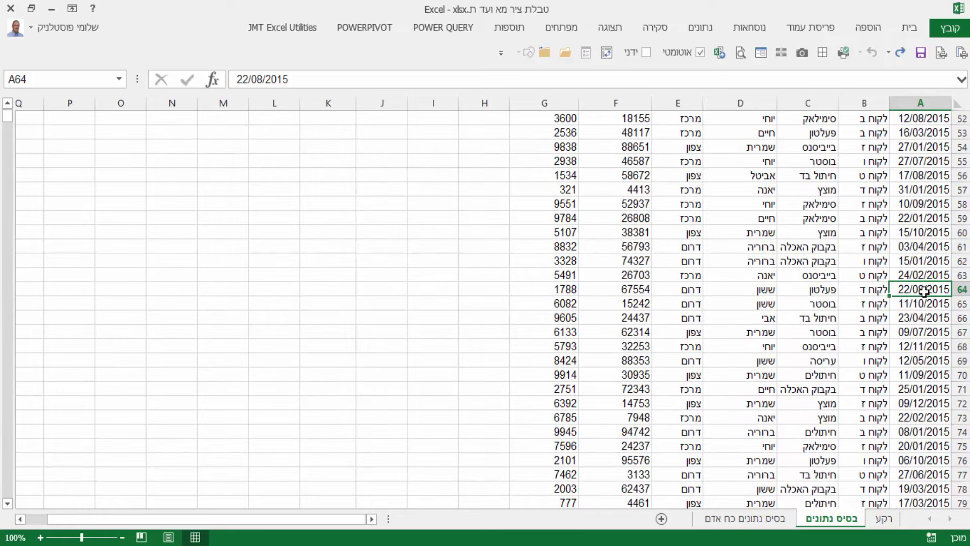
pyautogui.hotkey('ctrl', 'Down')
pyautogui.scroll(-2, 924, 294)
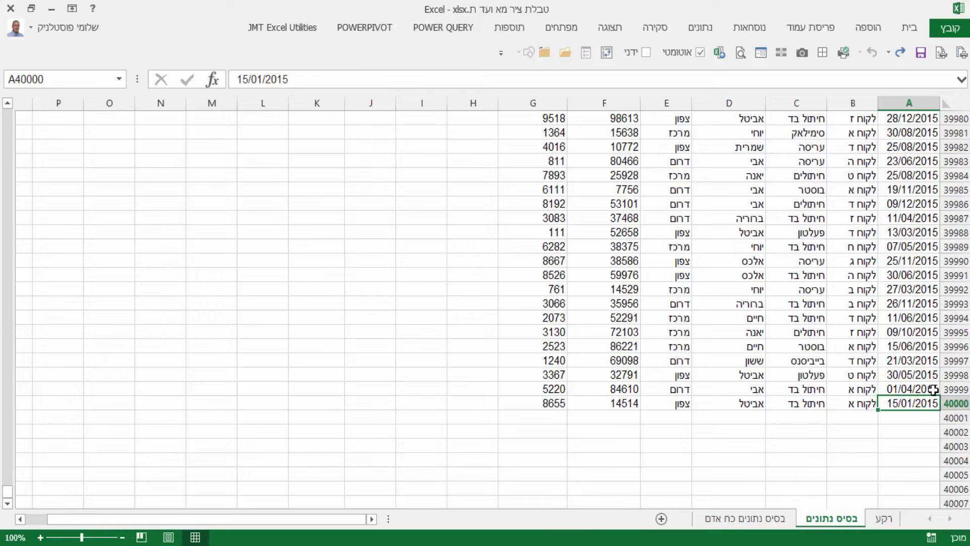
pyautogui.hotkey('ctrl', 'Up')
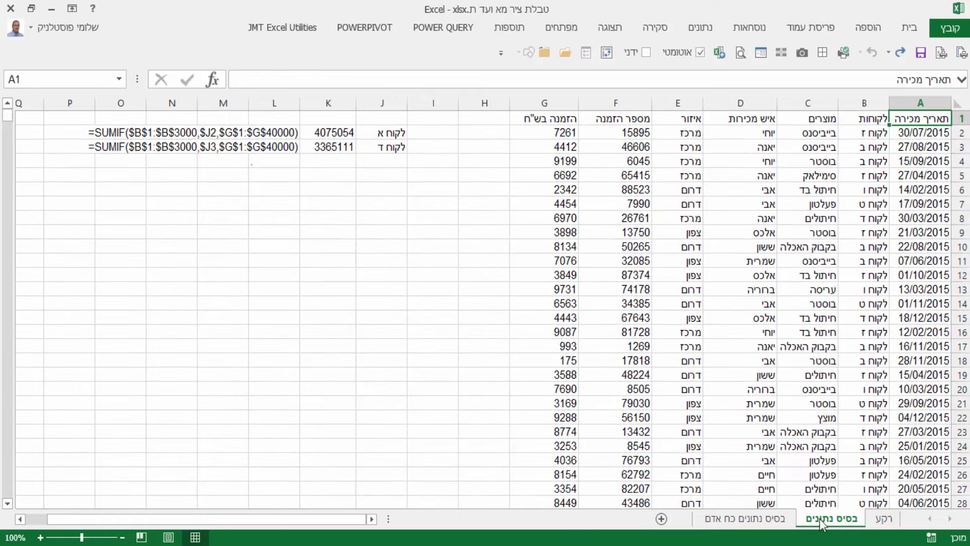
pyautogui.click(882, 517)
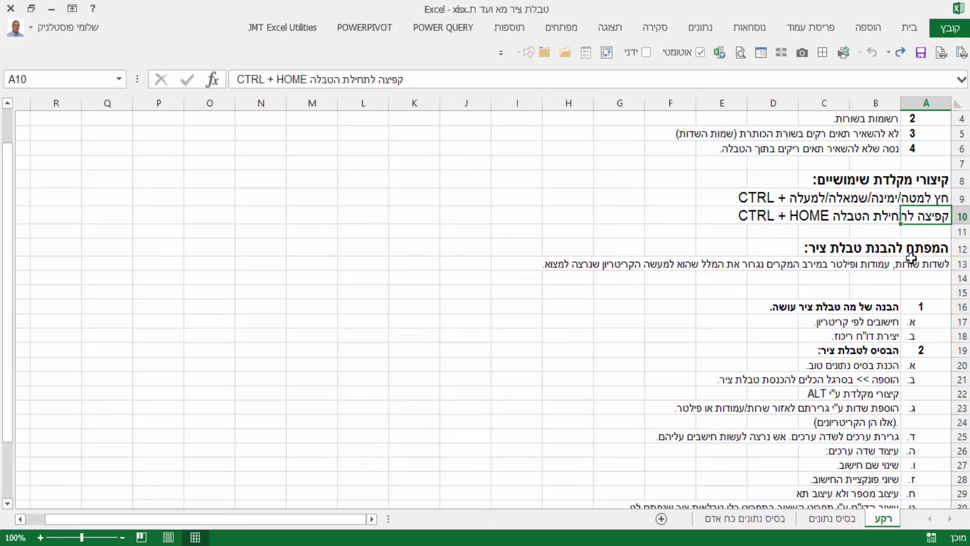
pyautogui.click(927, 263)
pyautogui.click(934, 302)
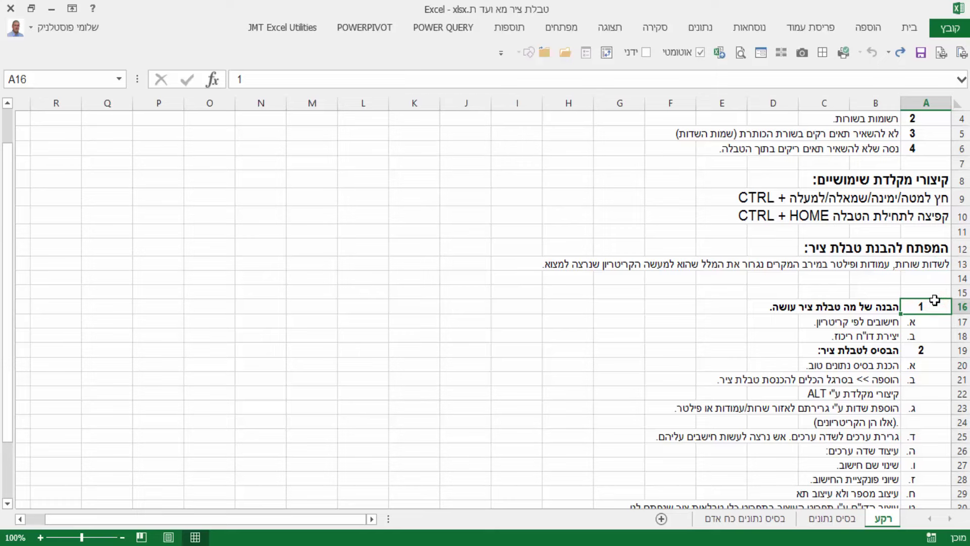
pyautogui.scroll(-2, 934, 301)
pyautogui.scroll(-3, 933, 300)
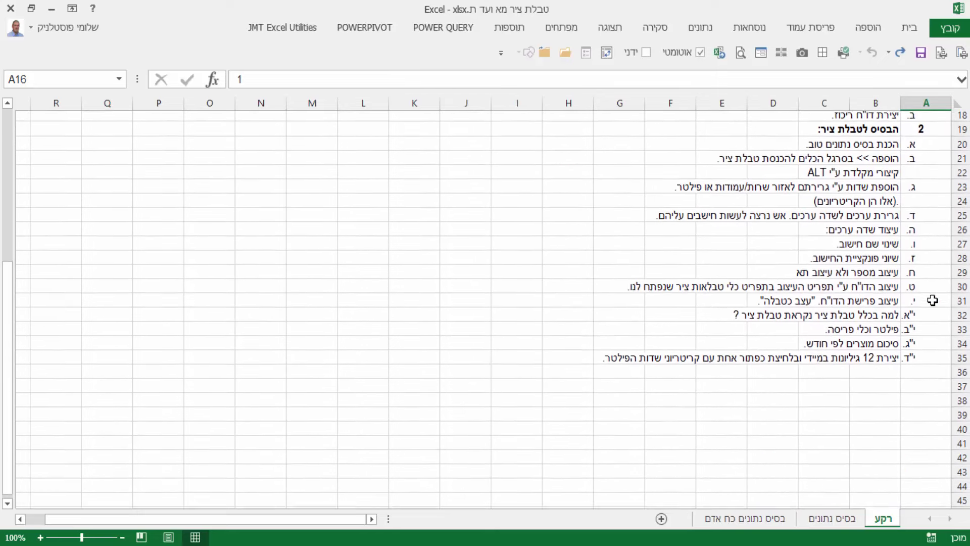
pyautogui.scroll(-1, 933, 300)
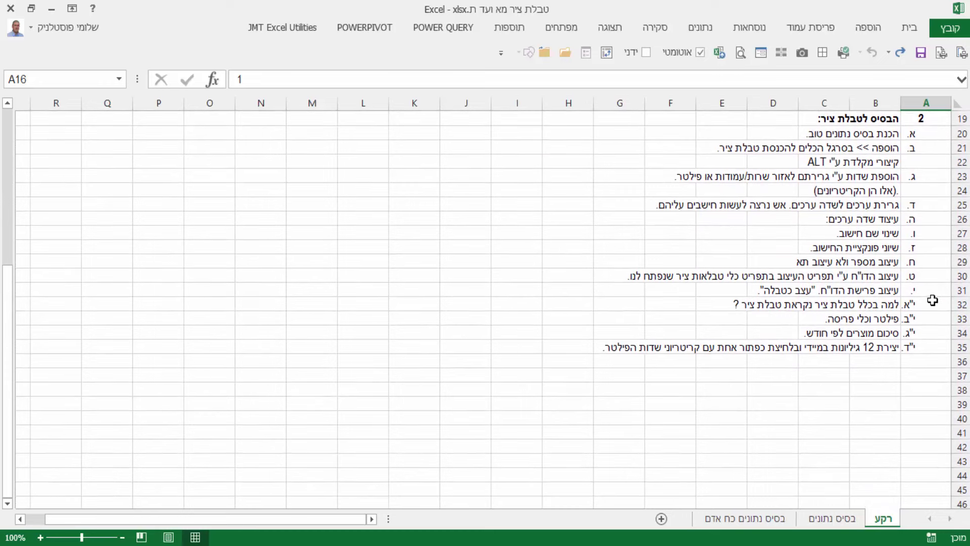
pyautogui.click(892, 324)
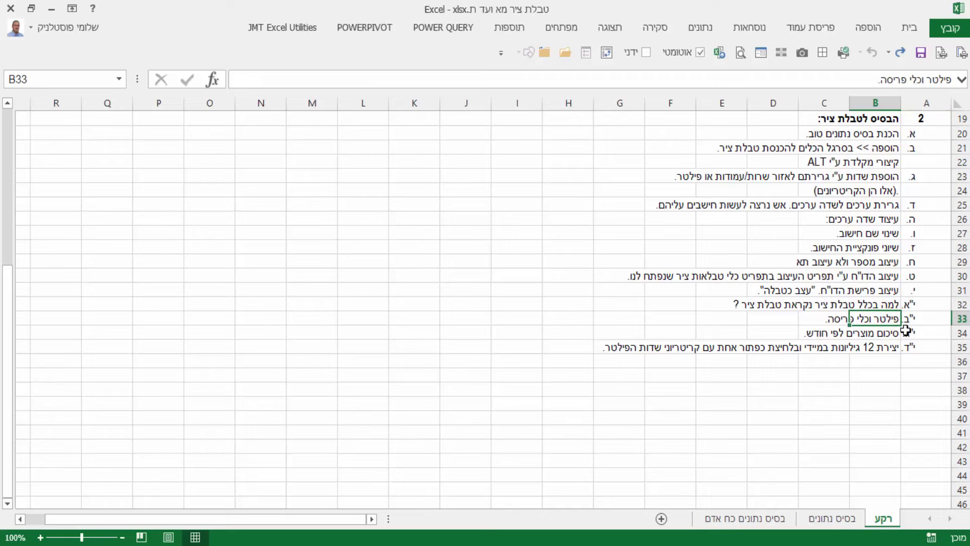
pyautogui.scroll(2, 906, 330)
pyautogui.scroll(1, 906, 330)
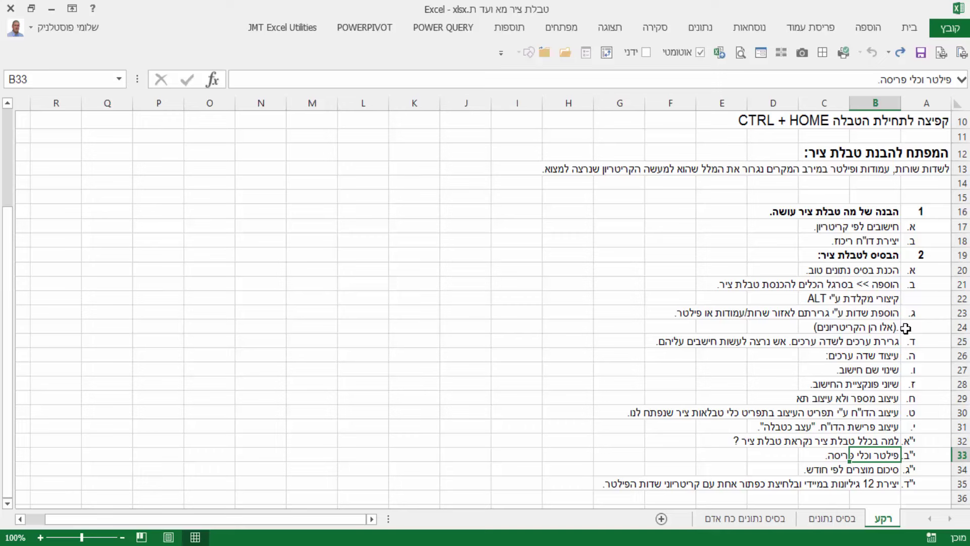
# Step: Pin the ribbon open from POWER QUERY, then show the POWERPIVOT data-model commands
pyautogui.click(446, 29)
pyautogui.click(446, 30)
pyautogui.doubleClick(446, 30)
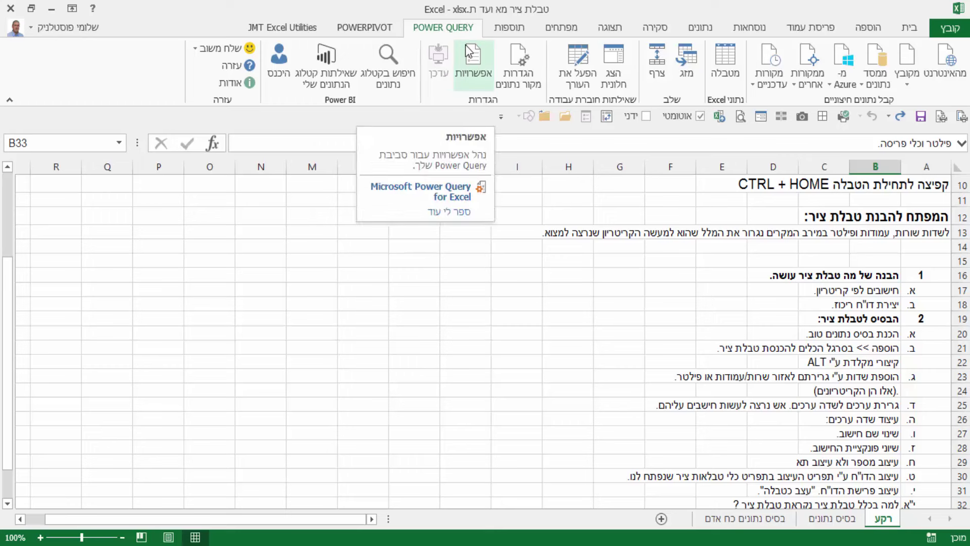
pyautogui.click(368, 31)
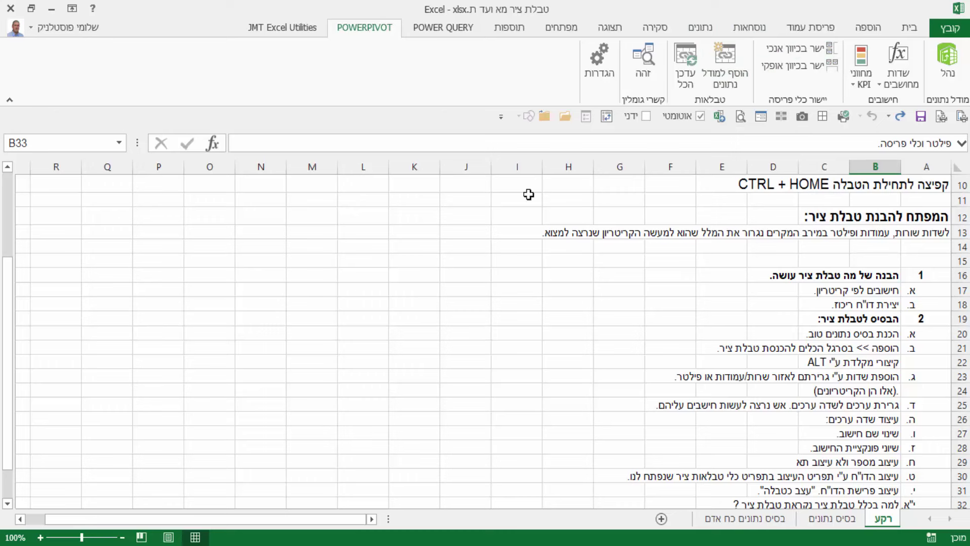
# Step: Jump to the sheet's last row with Ctrl+Down, back up with Ctrl+Up, and select A1
pyautogui.click(547, 274)
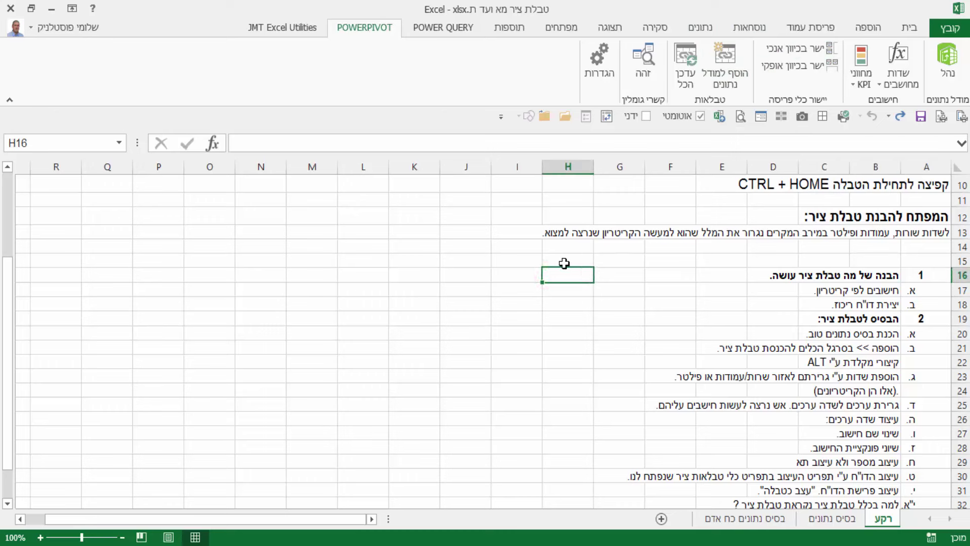
pyautogui.scroll(-2, 521, 260)
pyautogui.click(481, 255)
pyautogui.hotkey('ctrl', 'Down')
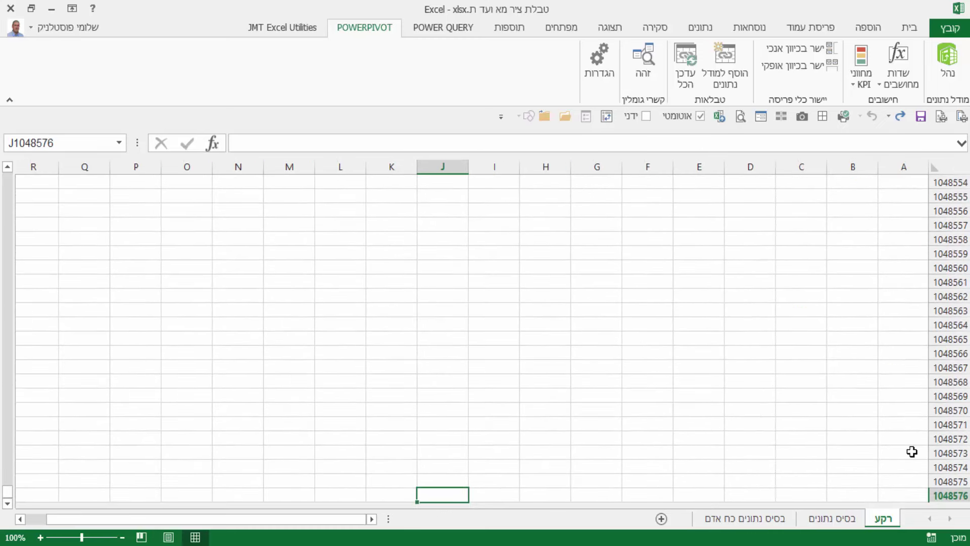
pyautogui.scroll(5, 660, 411)
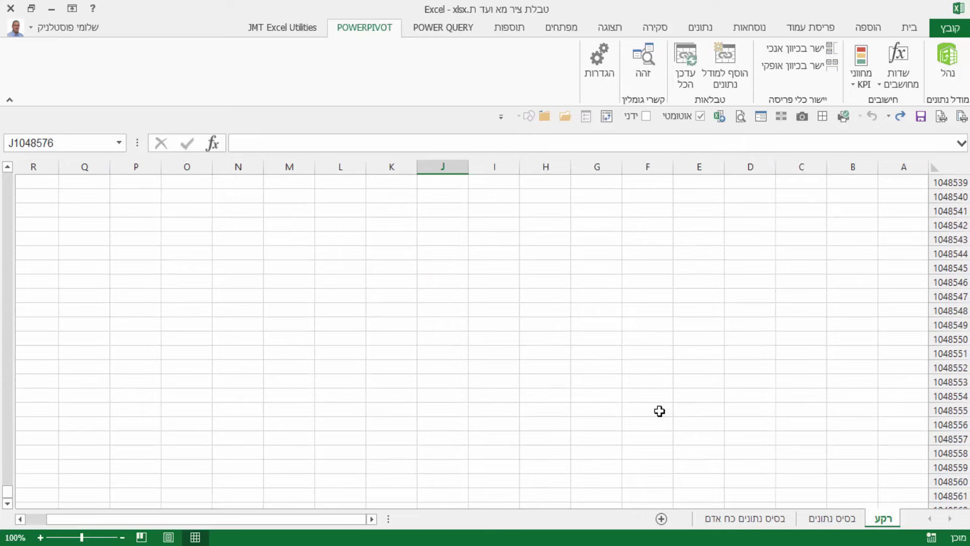
pyautogui.hotkey('ctrl', 'Up')
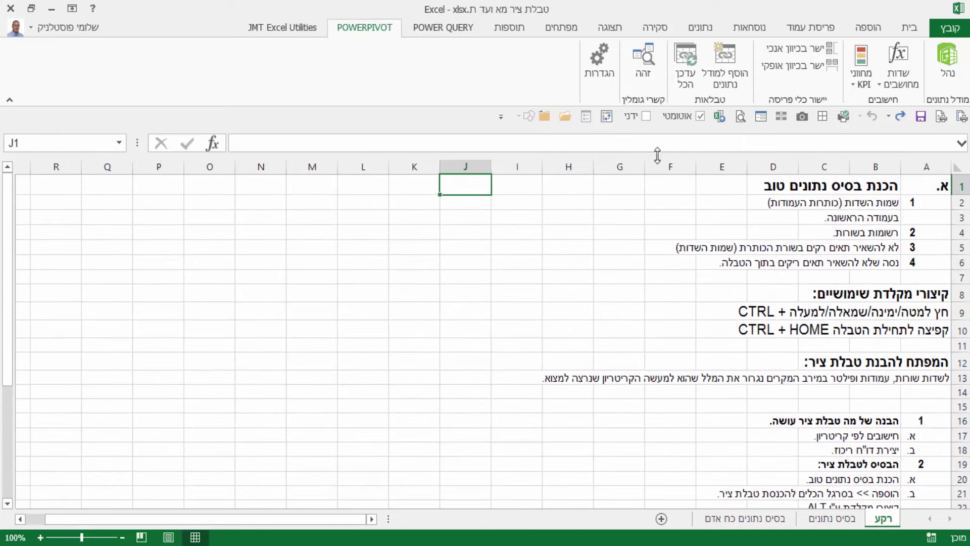
pyautogui.click(925, 189)
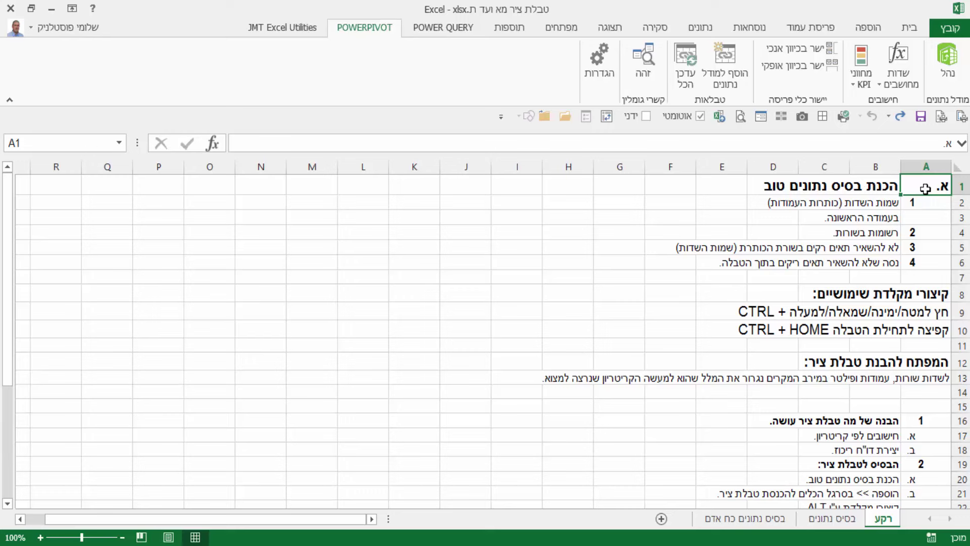
# Step: Switch back and forth between POWER QUERY and POWERPIVOT, finishing on POWERPIVOT
pyautogui.click(432, 30)
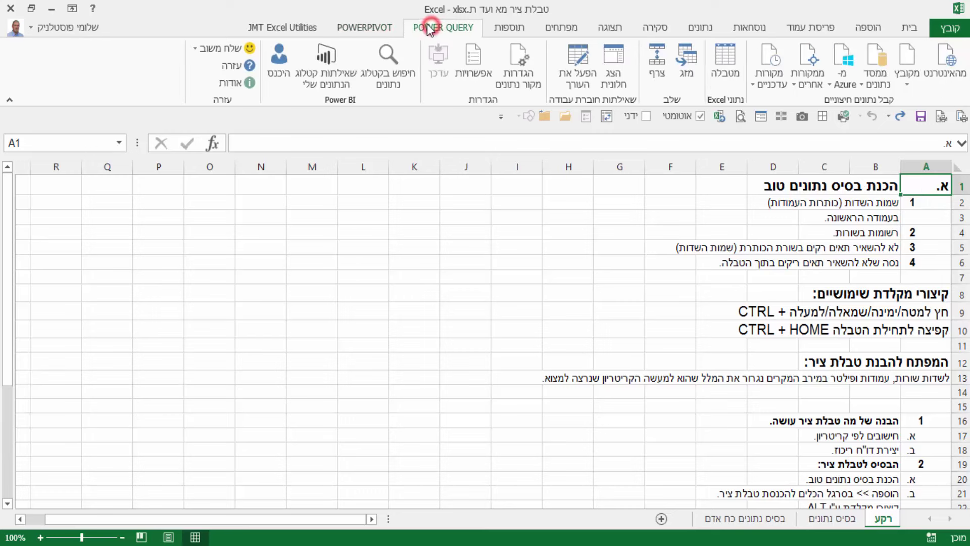
pyautogui.click(377, 28)
pyautogui.click(438, 29)
pyautogui.click(392, 30)
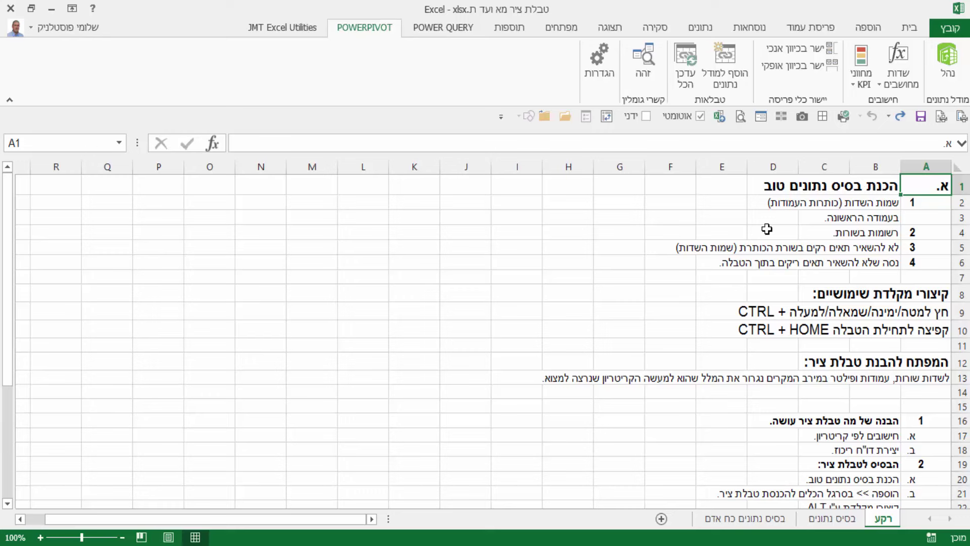
pyautogui.click(452, 29)
pyautogui.click(395, 30)
pyautogui.click(427, 28)
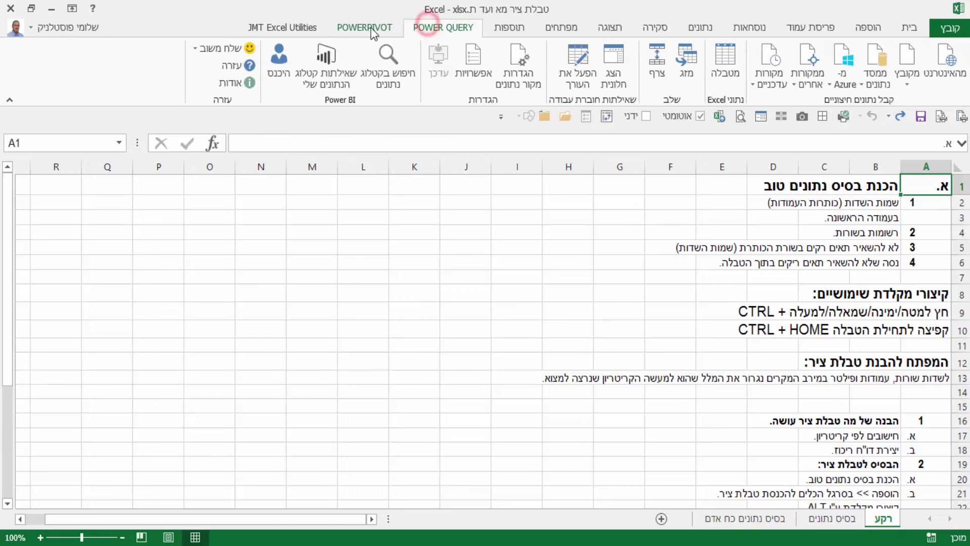
pyautogui.click(365, 28)
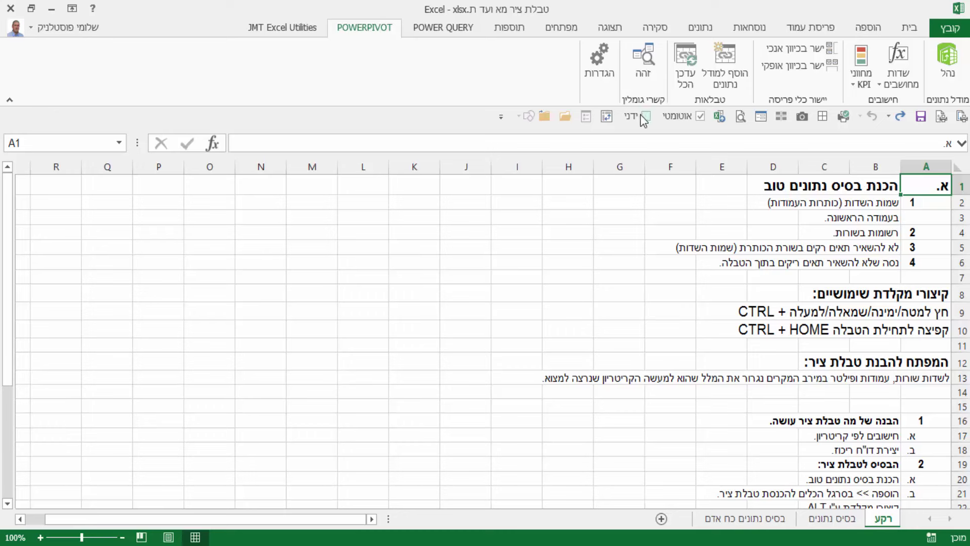
# Step: Select cell D2, then the title cell B1 on the רקע sheet
pyautogui.click(787, 201)
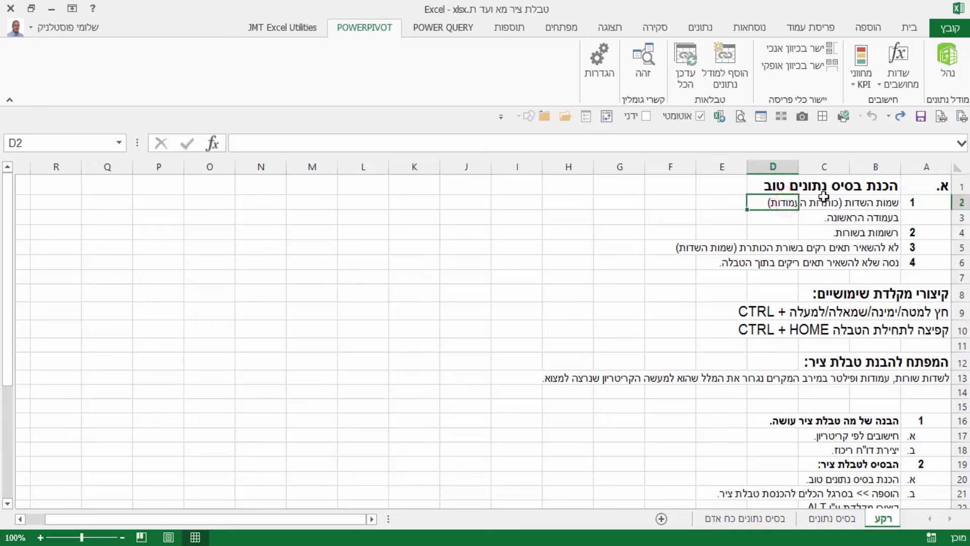
pyautogui.click(855, 190)
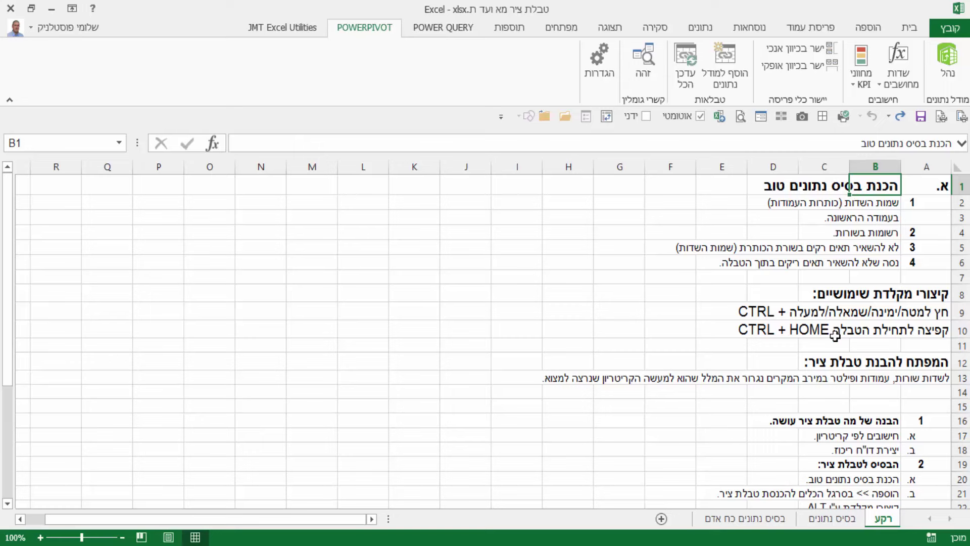
# Step: Open the בסיס נתונים sales sheet and inspect the customer cell B10 and date cell A3
pyautogui.click(850, 523)
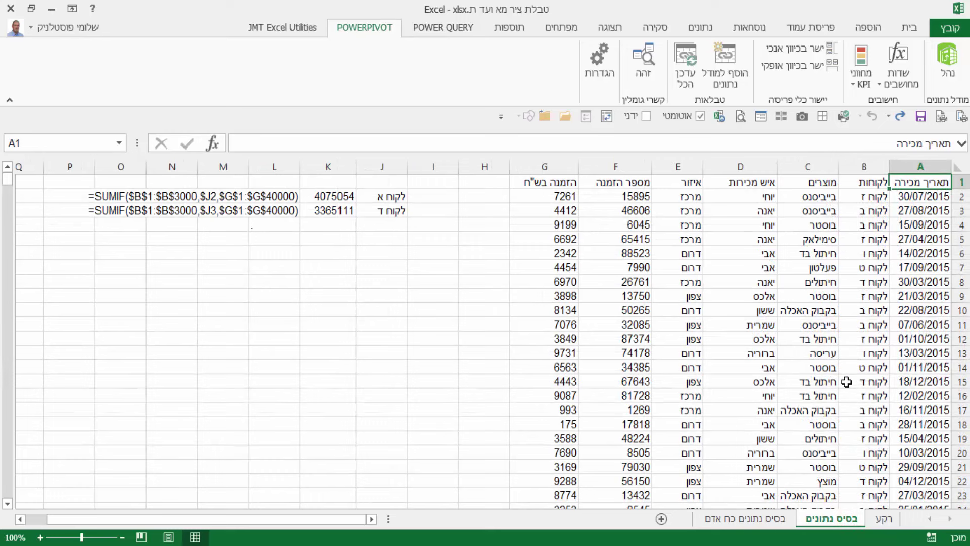
pyautogui.click(843, 314)
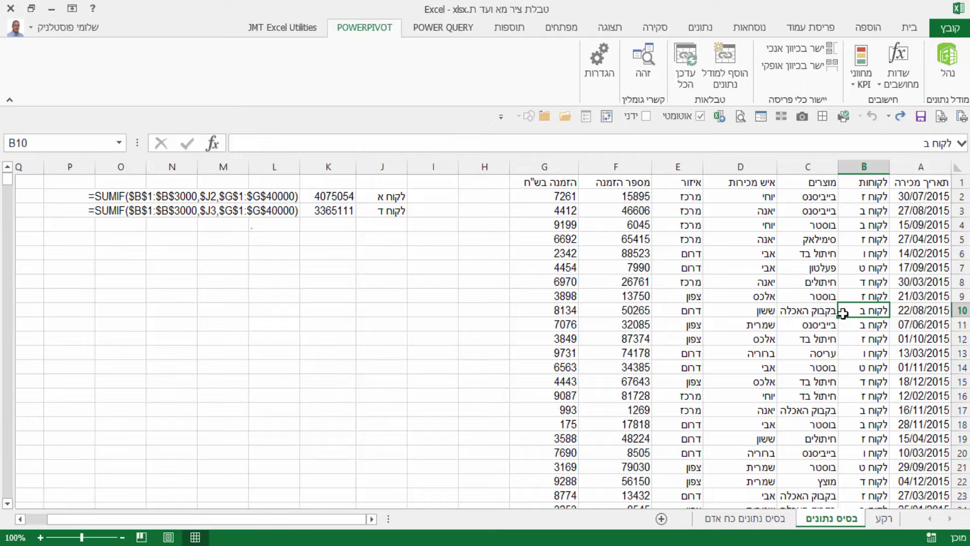
pyautogui.scroll(-5, 844, 314)
pyautogui.scroll(-2, 847, 310)
pyautogui.scroll(7, 846, 310)
pyautogui.click(919, 215)
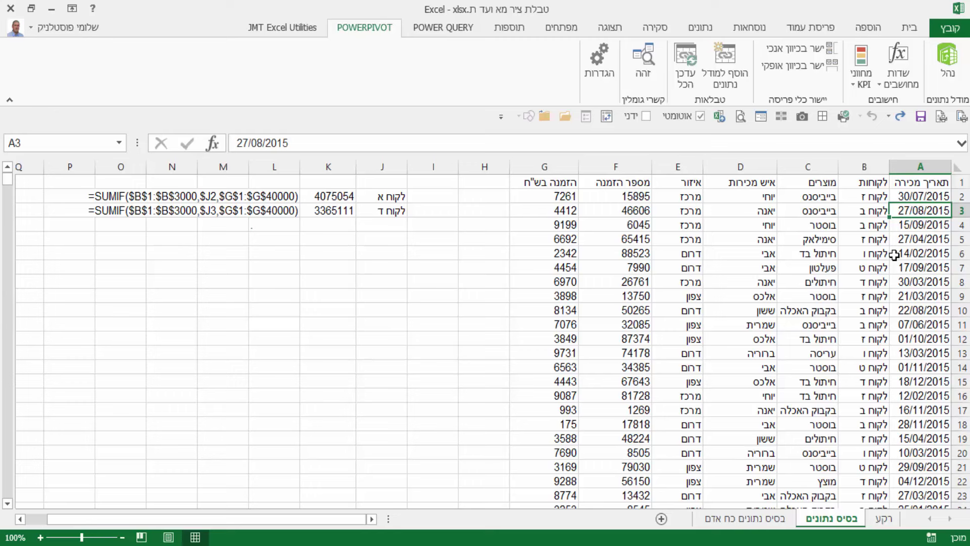
pyautogui.click(840, 211)
pyautogui.press('Left')
pyautogui.press('Left')
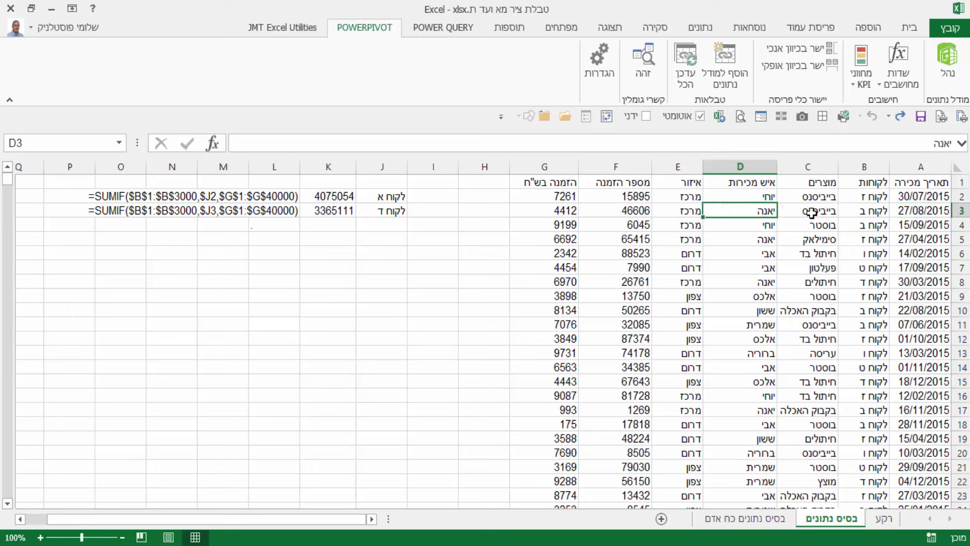
pyautogui.click(808, 210)
pyautogui.click(701, 225)
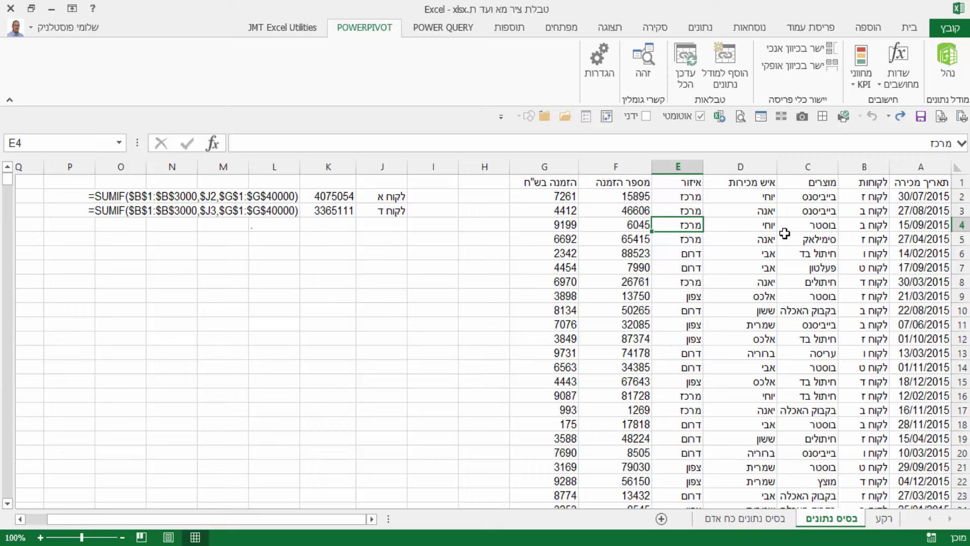
pyautogui.click(671, 224)
pyautogui.click(636, 224)
pyautogui.click(568, 225)
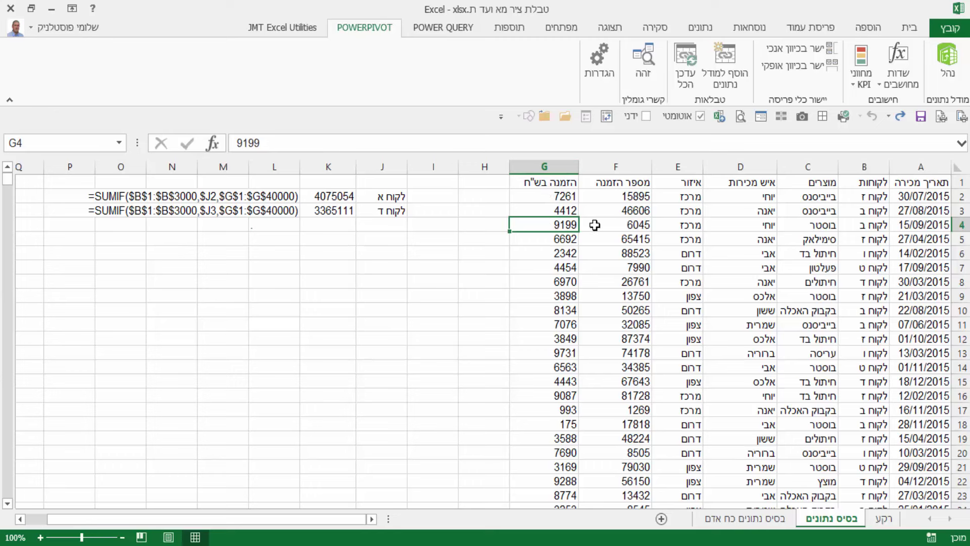
pyautogui.click(561, 181)
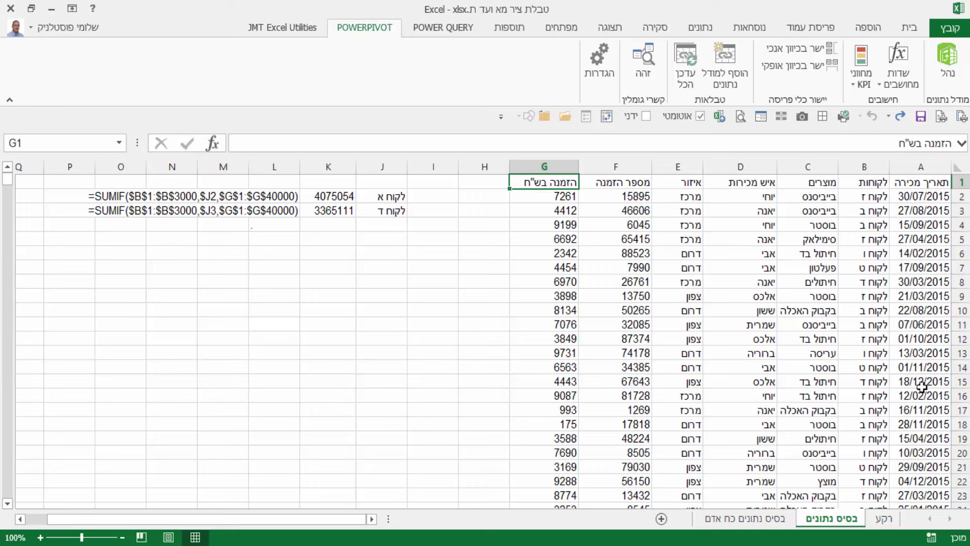
pyautogui.click(953, 353)
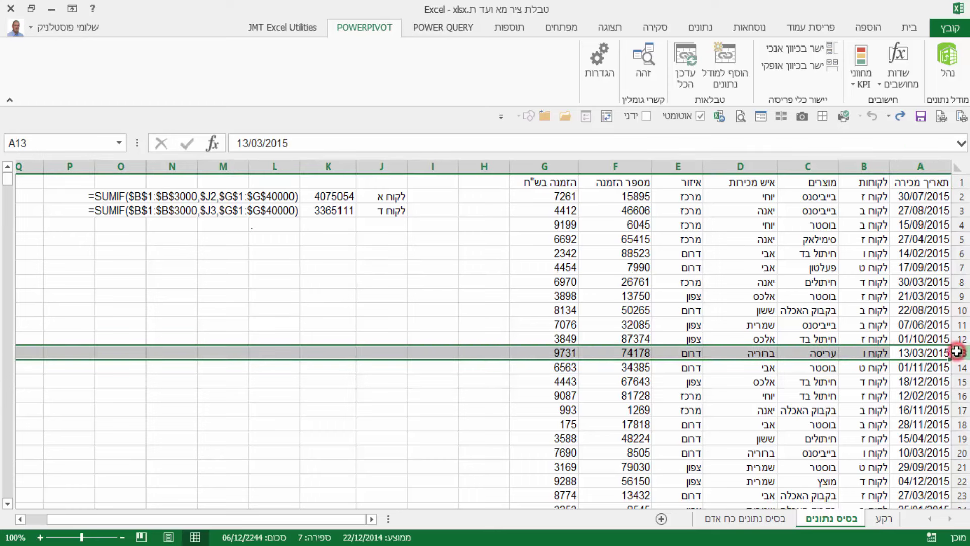
pyautogui.press('Delete')
pyautogui.click(905, 309)
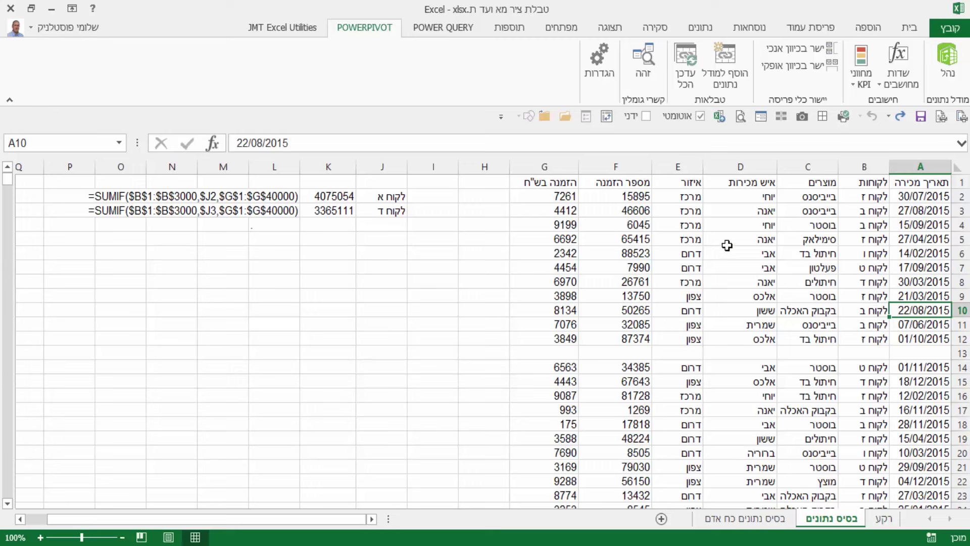
pyautogui.click(803, 399)
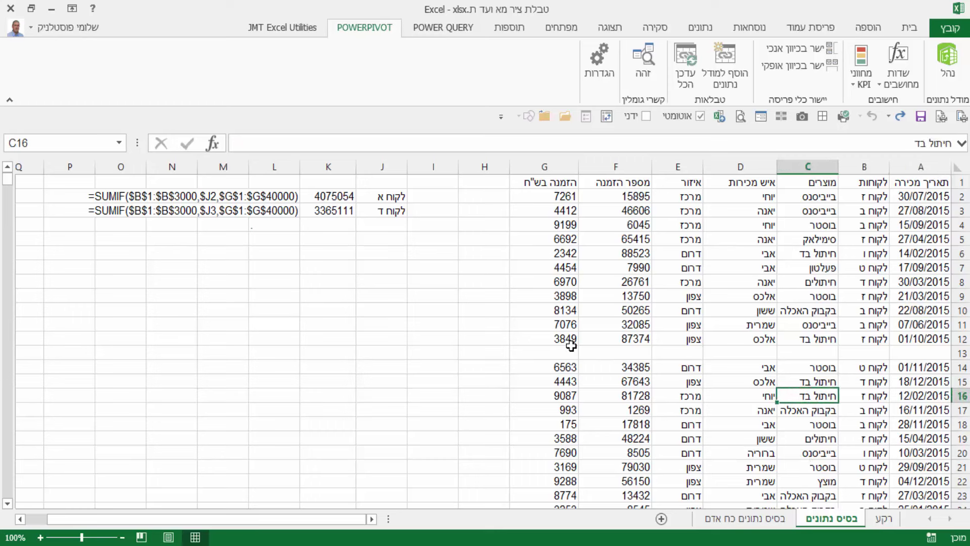
pyautogui.click(939, 355)
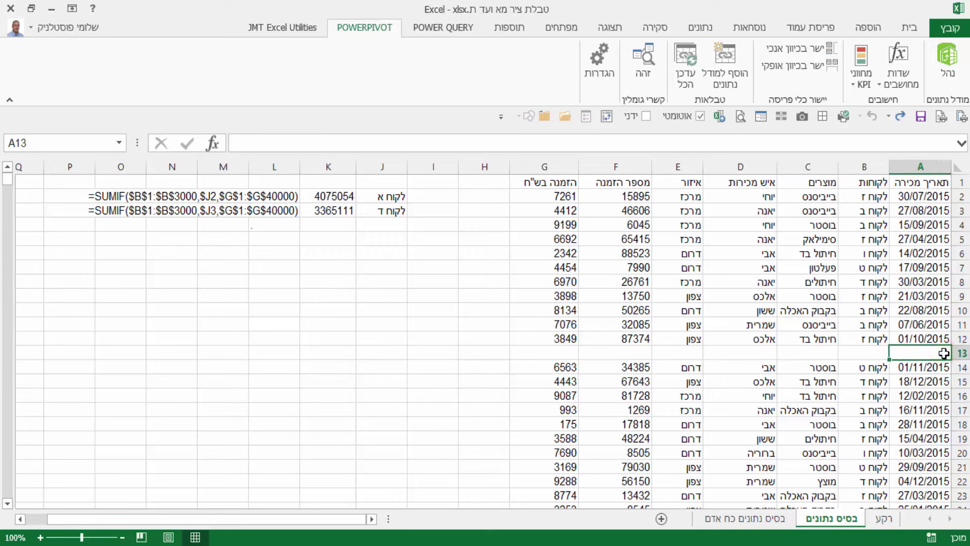
pyautogui.hotkey('ctrl', 'y')
pyautogui.click(944, 353)
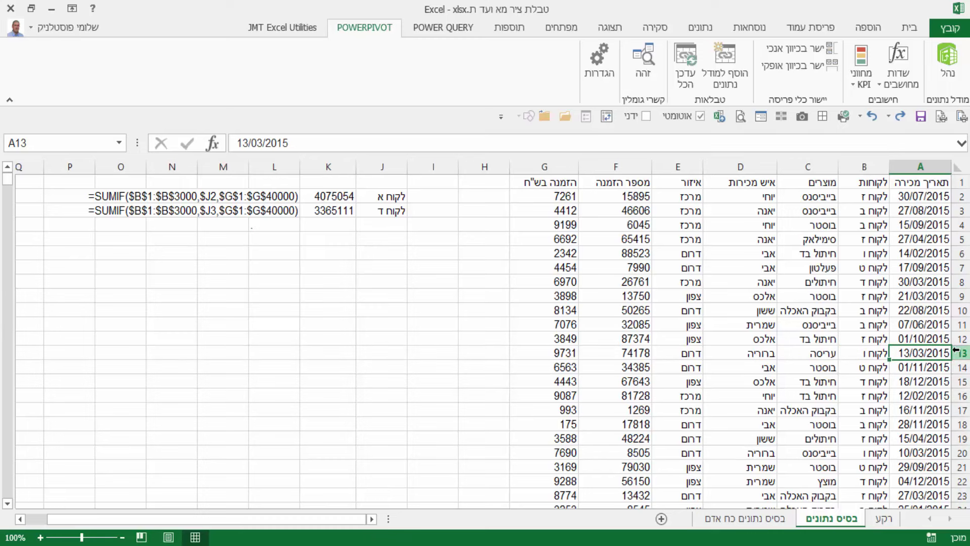
pyautogui.scroll(-5, 953, 353)
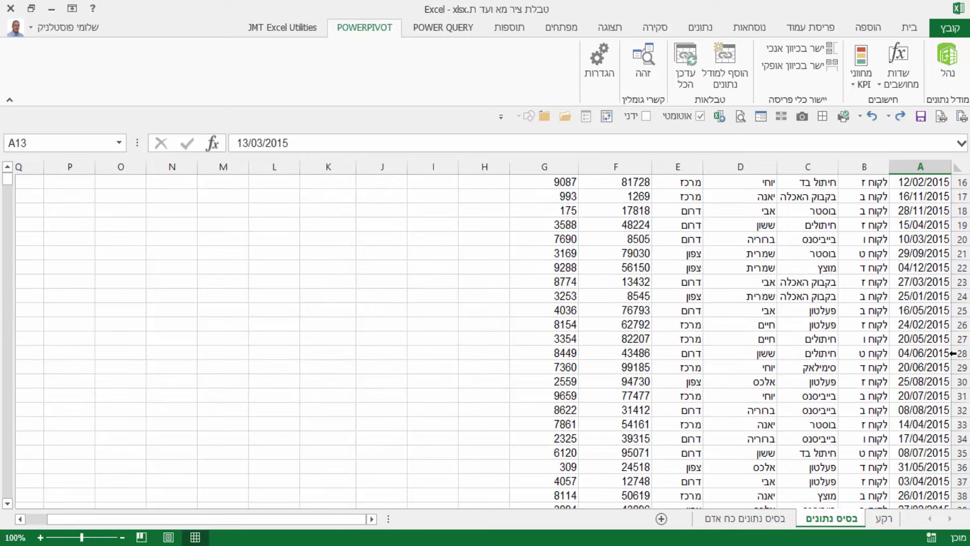
pyautogui.scroll(-6, 953, 353)
pyautogui.scroll(-6, 953, 353)
pyautogui.scroll(6, 953, 353)
pyautogui.scroll(9, 953, 353)
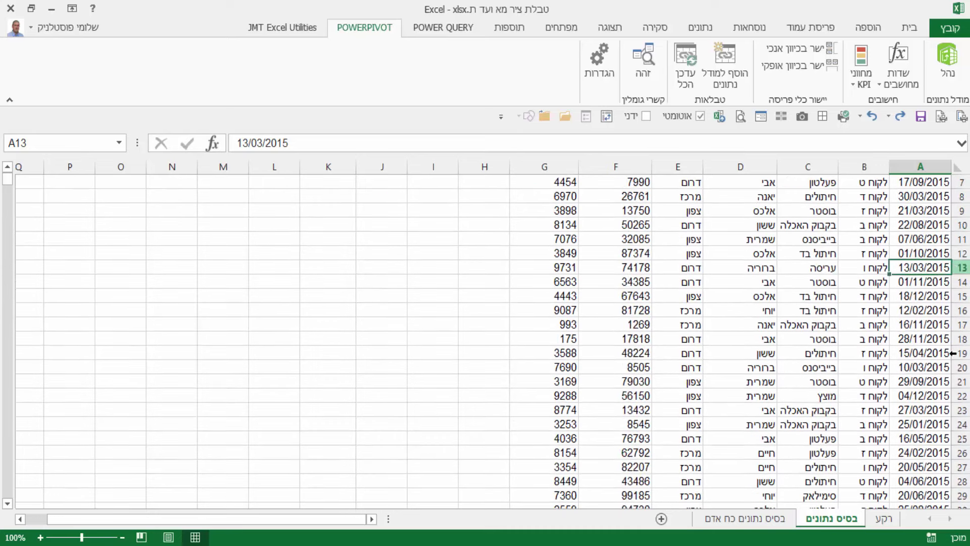
pyautogui.scroll(2, 953, 353)
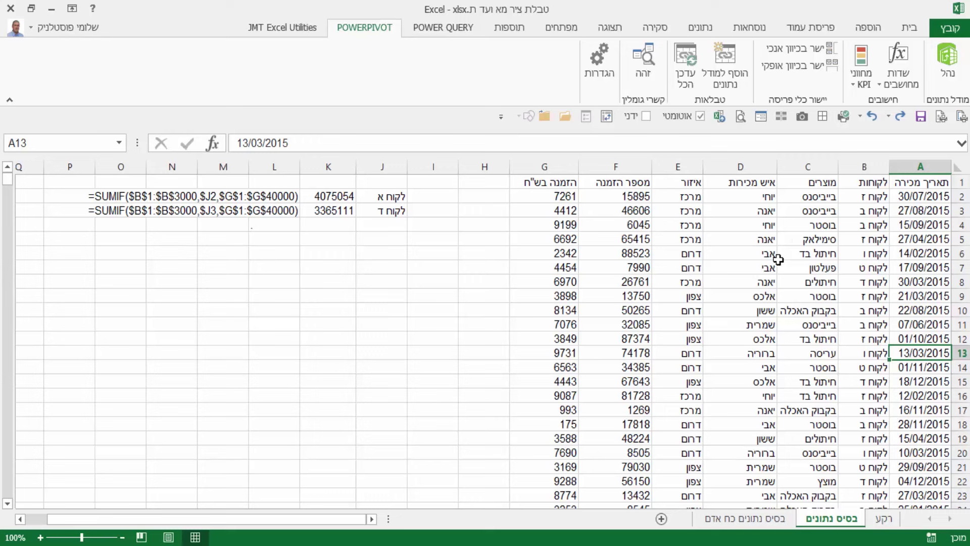
# Step: Clear salesperson column D, check ranges A1:C21 and E1:G16, then undo the deletion
pyautogui.click(759, 167)
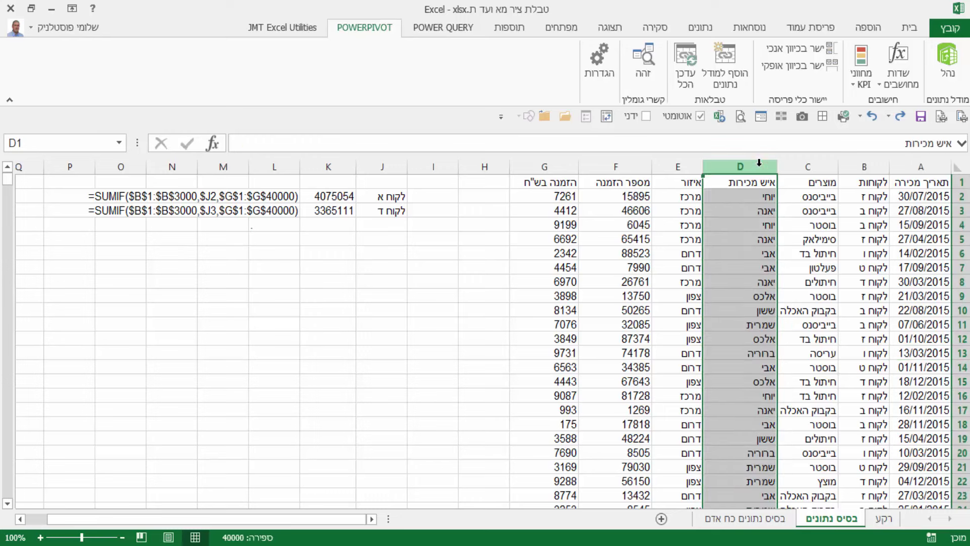
pyautogui.press('Delete')
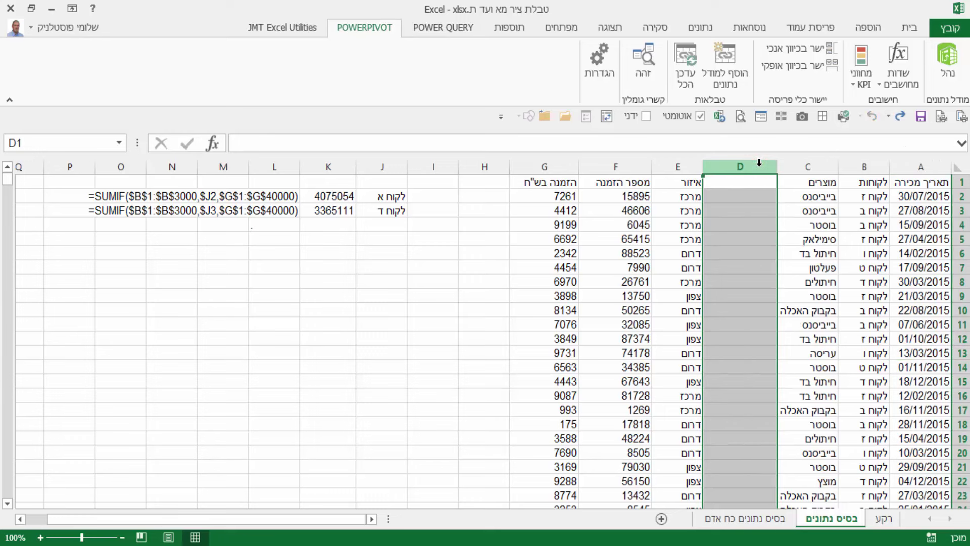
pyautogui.click(821, 238)
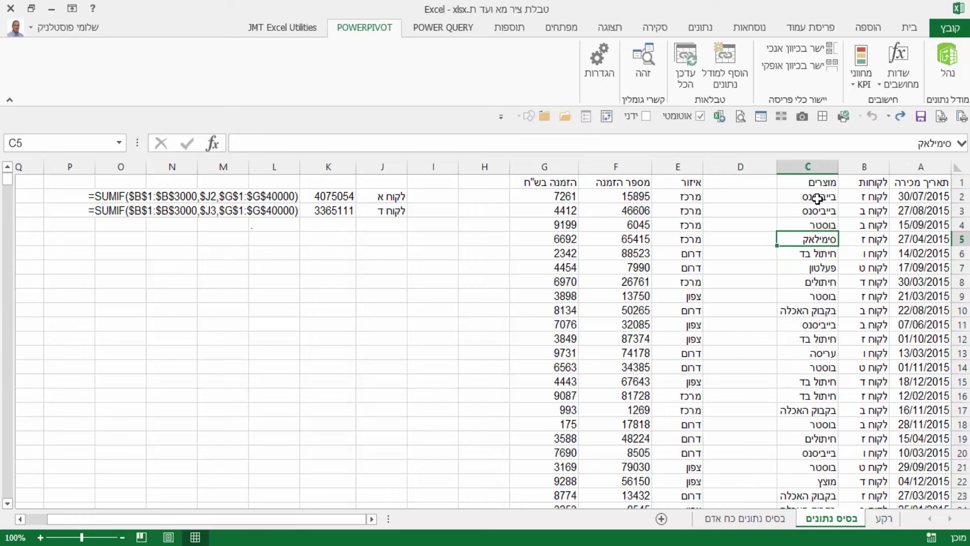
pyautogui.moveTo(813, 183); pyautogui.dragTo(903, 467)
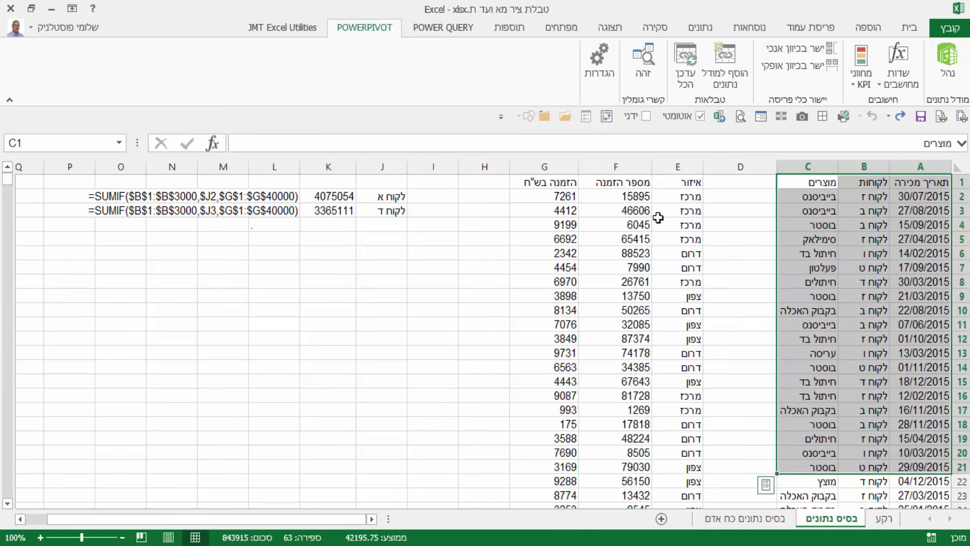
pyautogui.moveTo(560, 184)
pyautogui.mouseDown()
pyautogui.moveTo(682, 397)
pyautogui.moveTo(677, 424)
pyautogui.mouseUp()
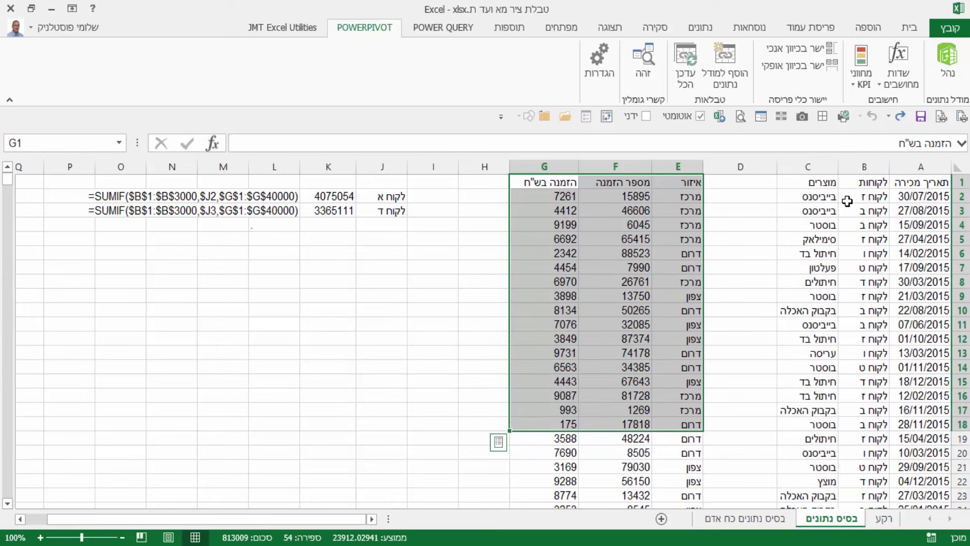
pyautogui.hotkey('ctrl', 'z')
# Step: Clear all contents of row 10 to leave a blank row in the table
pyautogui.click(804, 240)
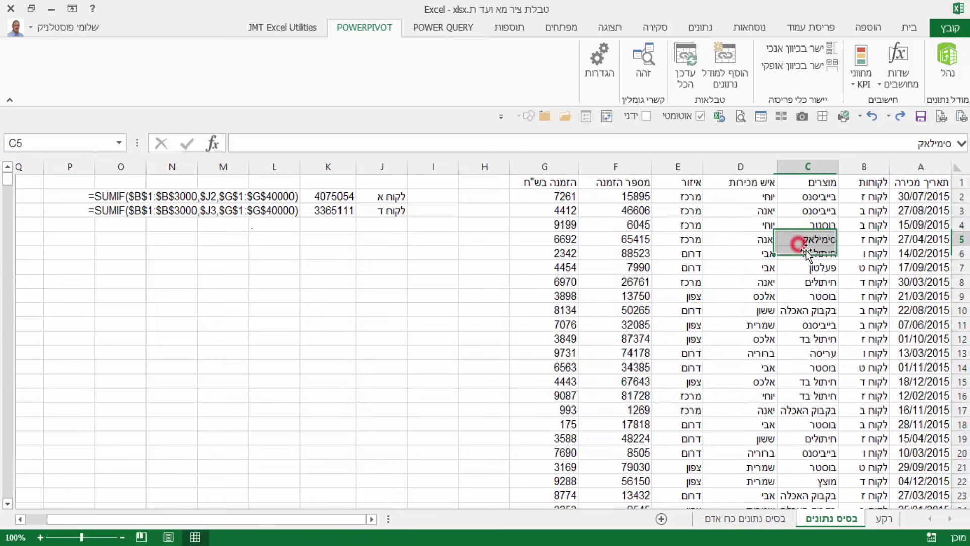
pyautogui.click(957, 311)
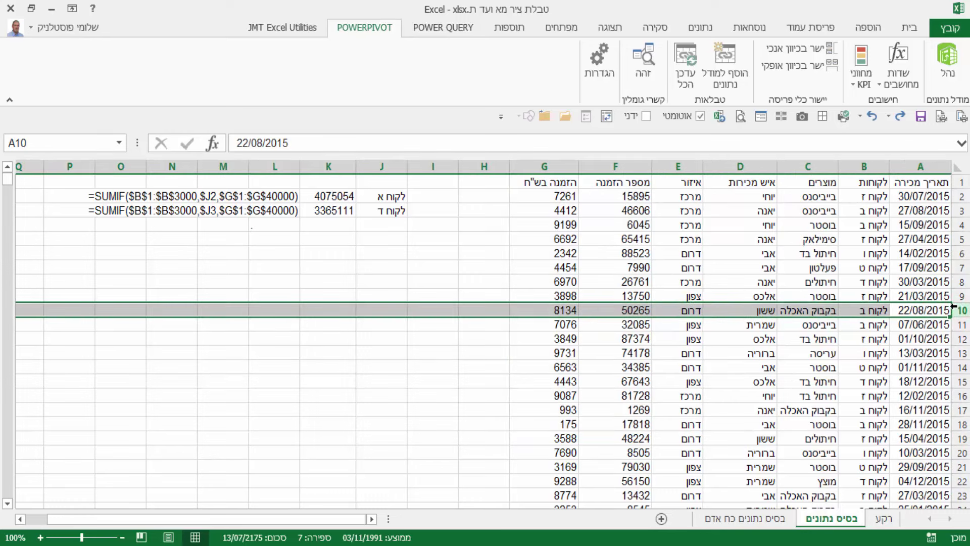
pyautogui.press('Delete')
# Step: Select the data region A1:G9 above the blank row using Ctrl+* and Ctrl+A
pyautogui.click(850, 270)
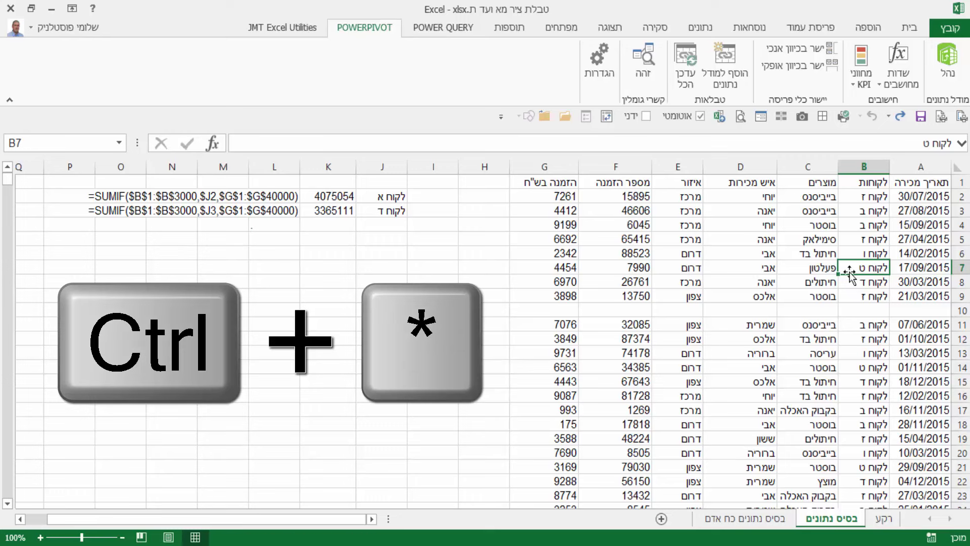
pyautogui.hotkey('ctrl', '*')
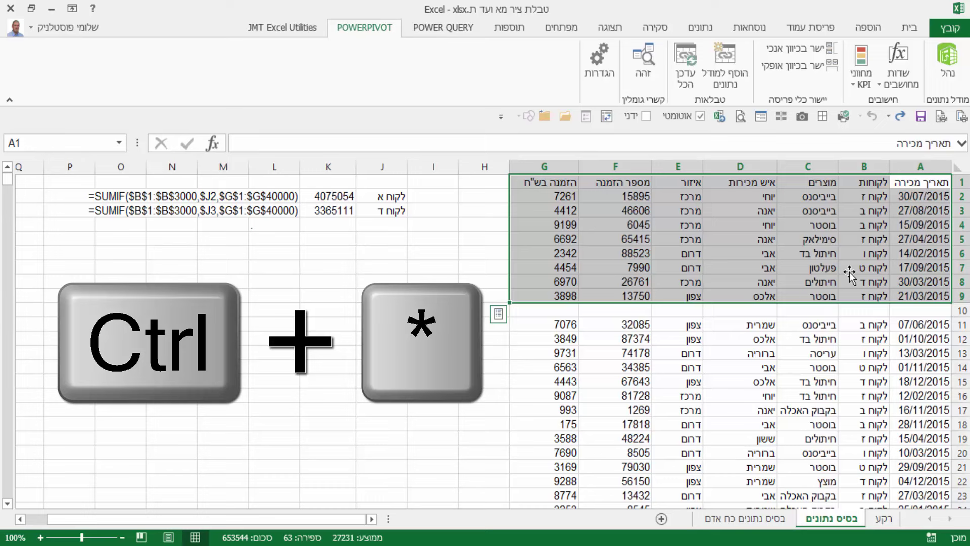
pyautogui.click(824, 254)
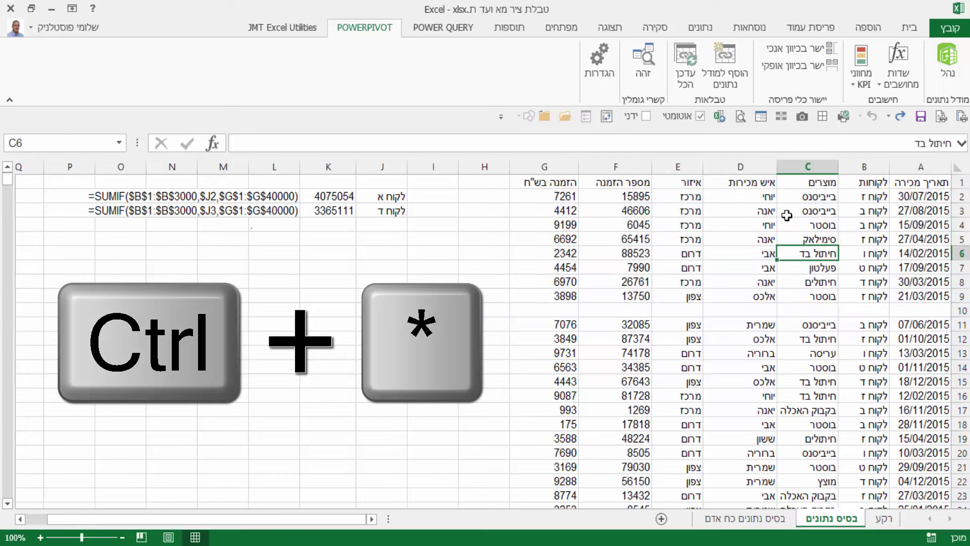
pyautogui.click(747, 251)
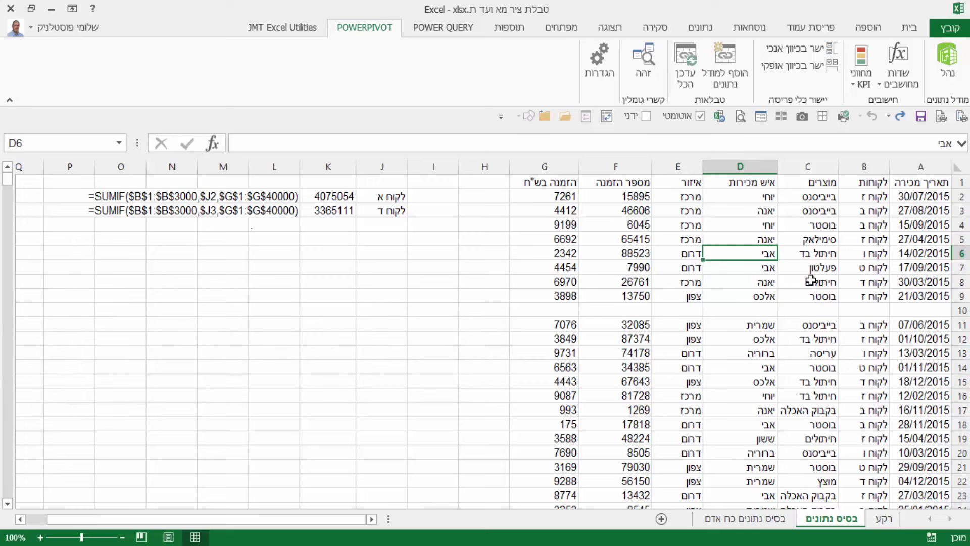
pyautogui.hotkey('ctrl', 'a')
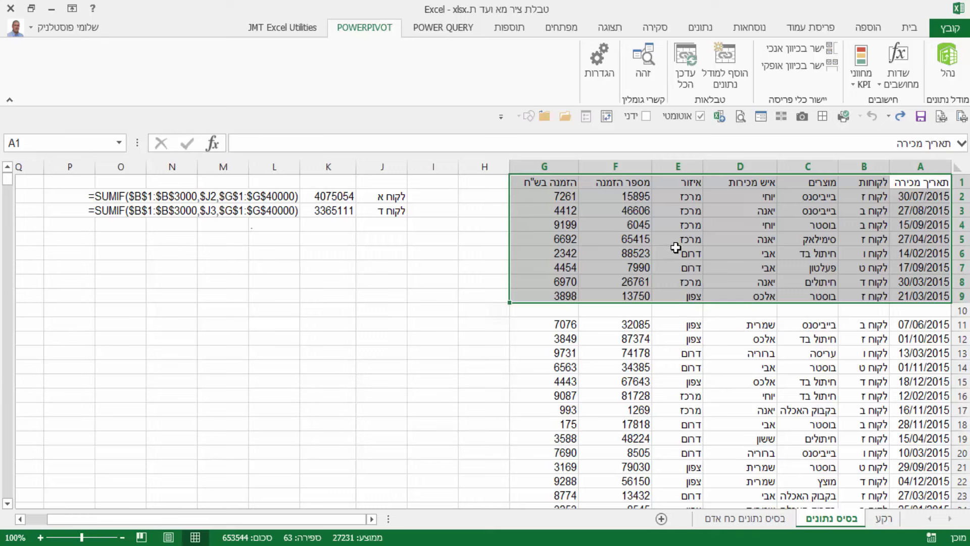
# Step: Select the region below the blank row, then restore the 22/08/2015 record in row 10
pyautogui.click(677, 340)
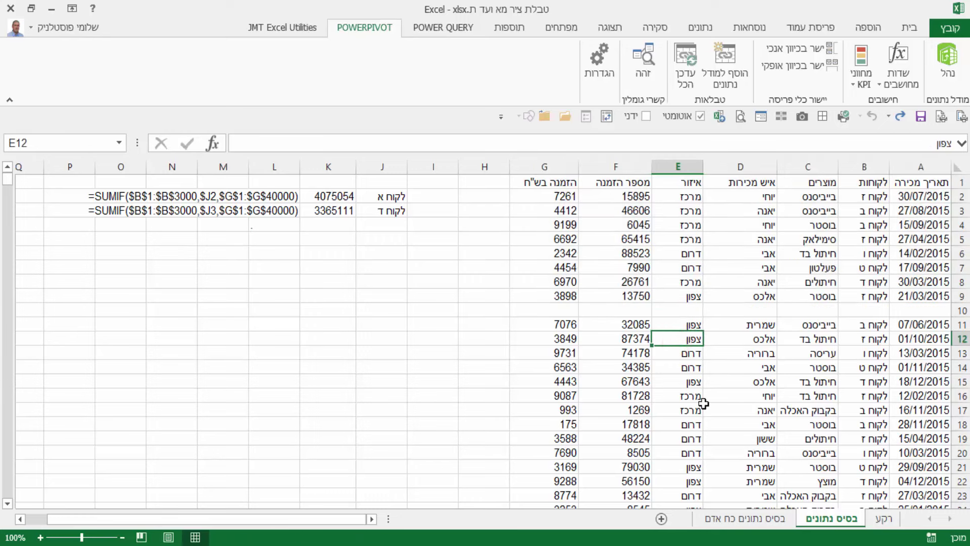
pyautogui.click(736, 394)
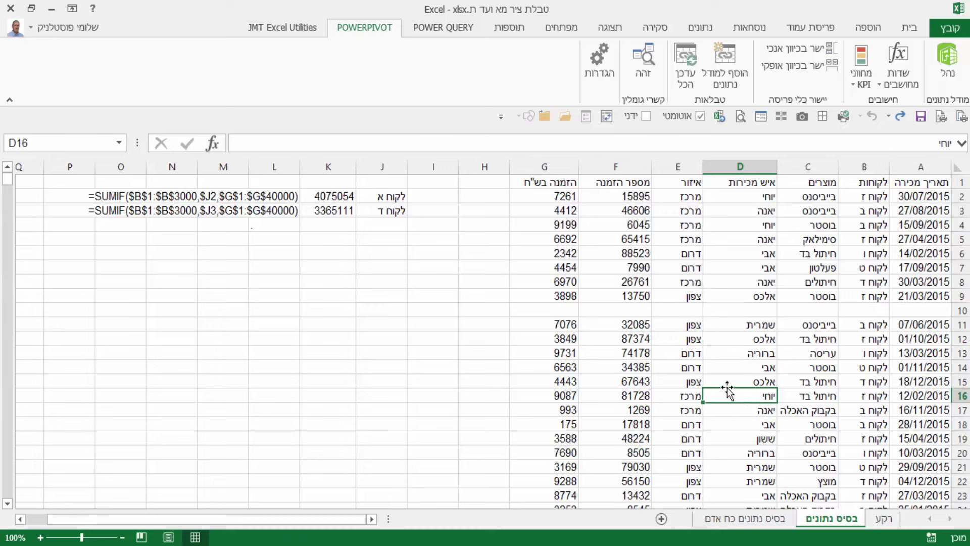
pyautogui.hotkey('ctrl', '*')
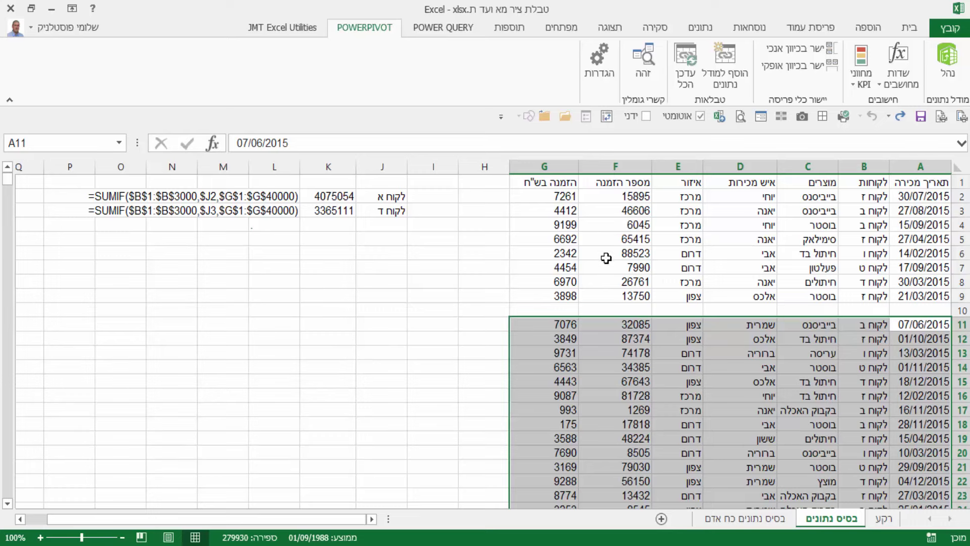
pyautogui.hotkey('ctrl', 'y')
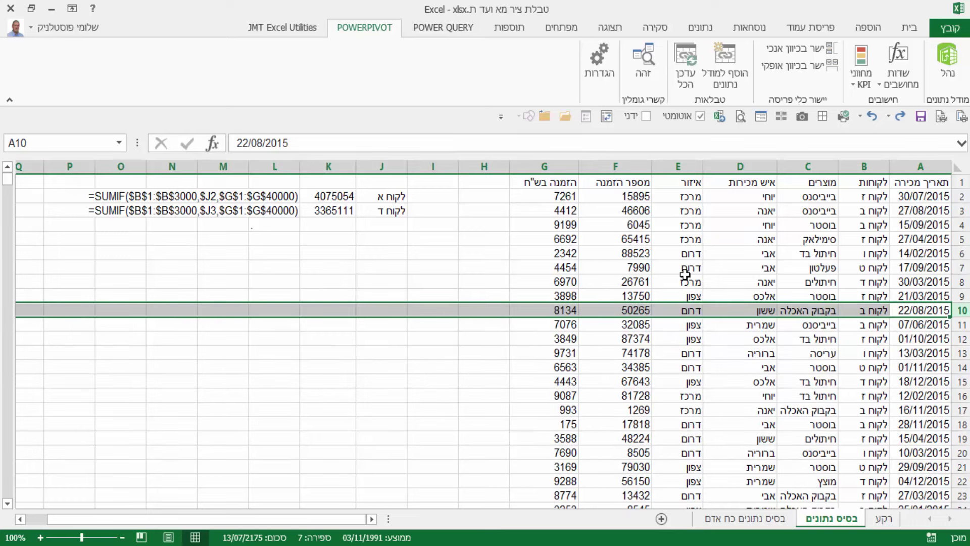
pyautogui.click(690, 271)
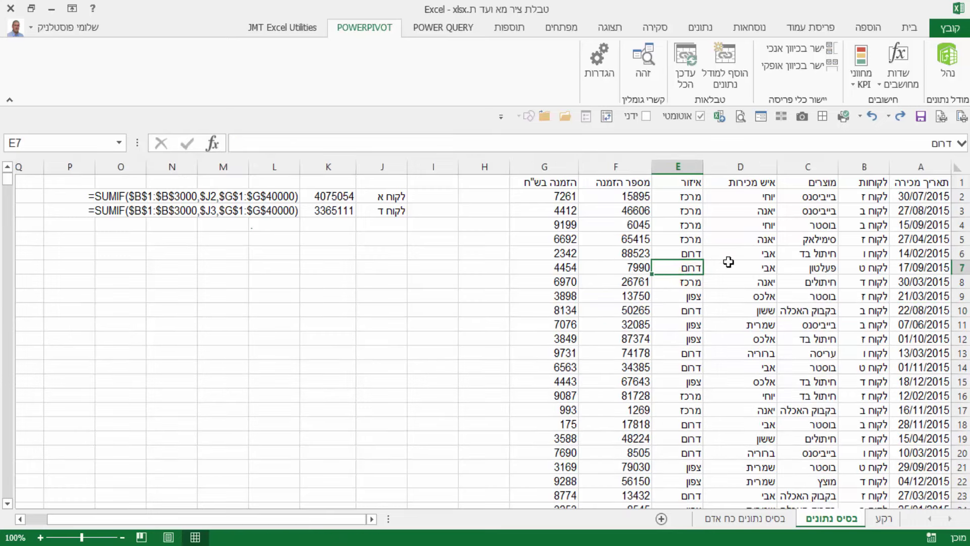
pyautogui.scroll(-5, 746, 322)
pyautogui.scroll(-6, 746, 323)
pyautogui.scroll(-6, 746, 324)
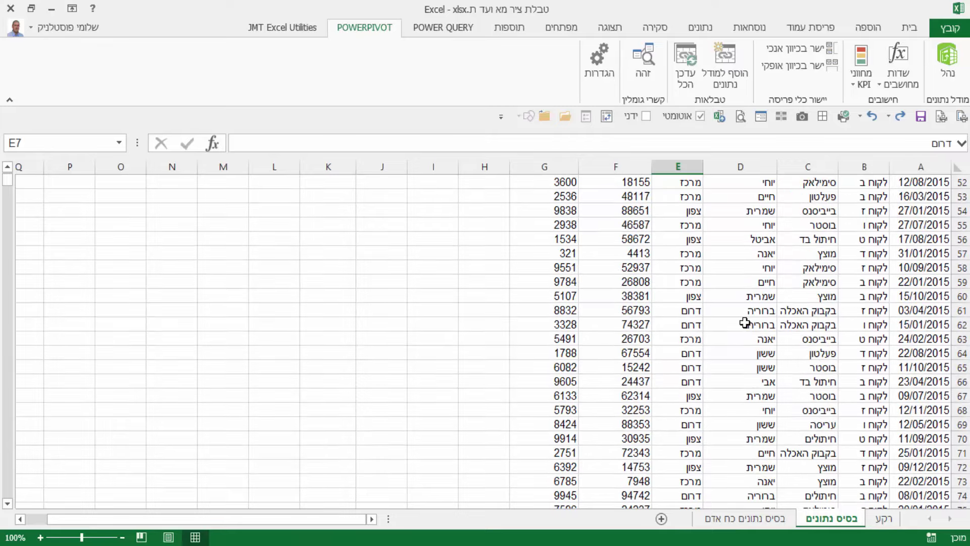
pyautogui.scroll(-6, 745, 324)
pyautogui.scroll(-10, 745, 324)
pyautogui.scroll(-9, 745, 325)
pyautogui.scroll(-10, 744, 326)
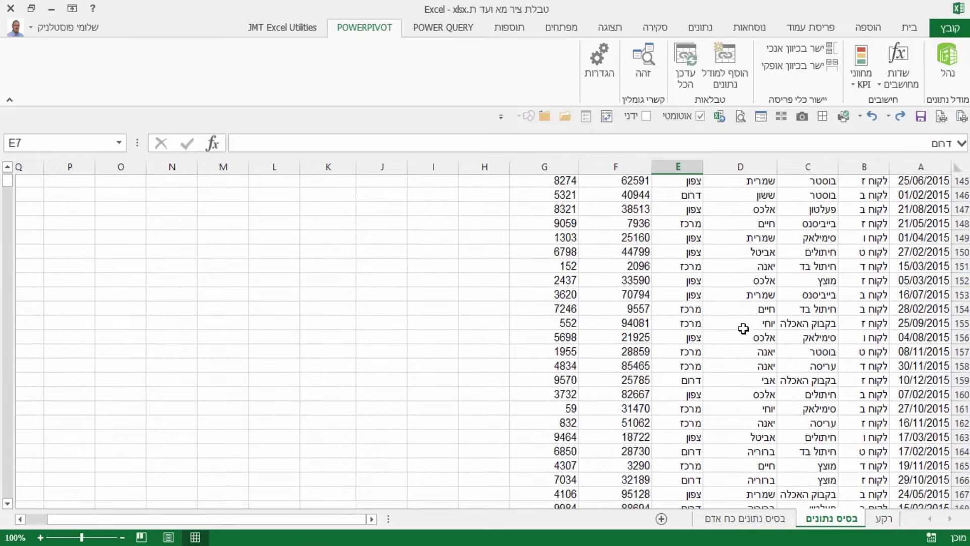
pyautogui.scroll(-9, 744, 328)
pyautogui.scroll(-6, 744, 329)
pyautogui.scroll(6, 744, 329)
pyautogui.scroll(12, 758, 328)
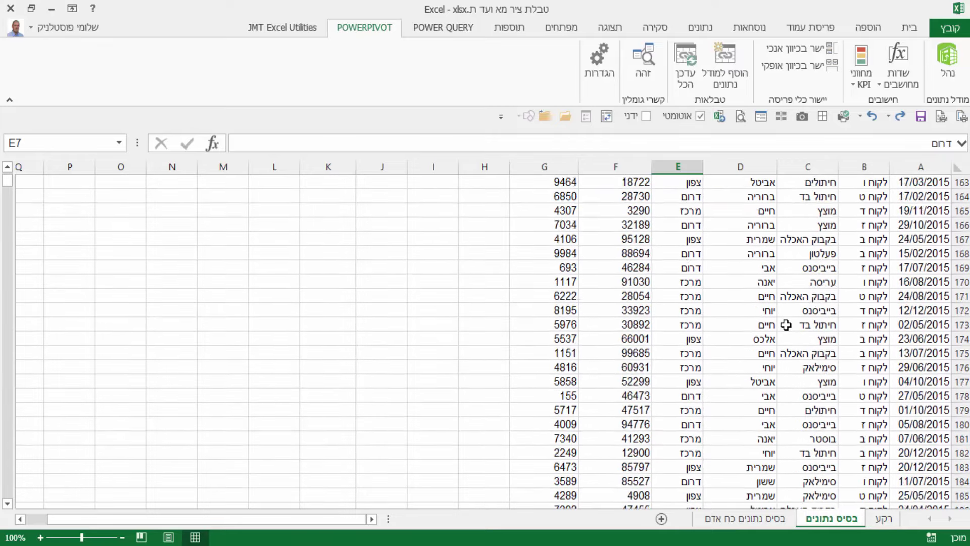
pyautogui.scroll(9, 778, 326)
pyautogui.scroll(10, 787, 325)
pyautogui.scroll(10, 788, 326)
pyautogui.scroll(10, 791, 329)
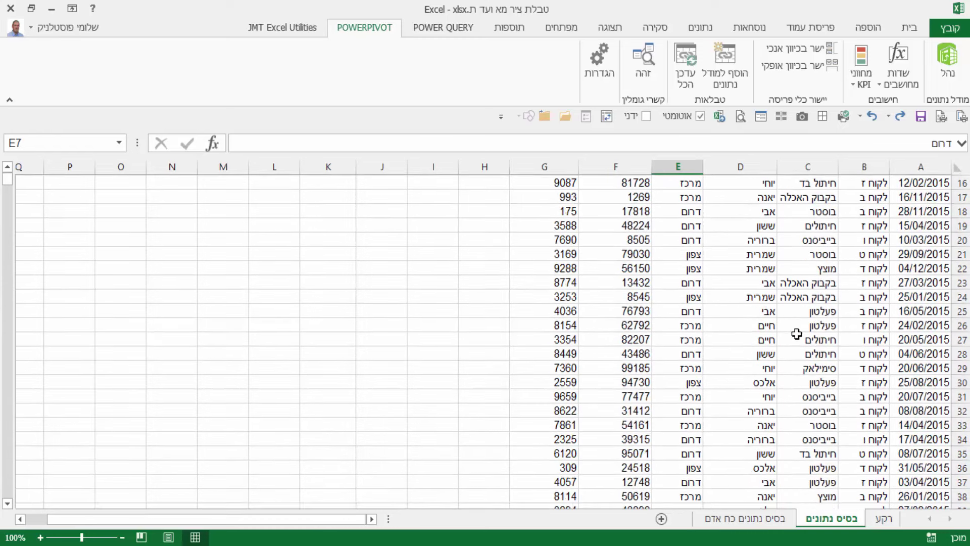
pyautogui.scroll(10, 796, 332)
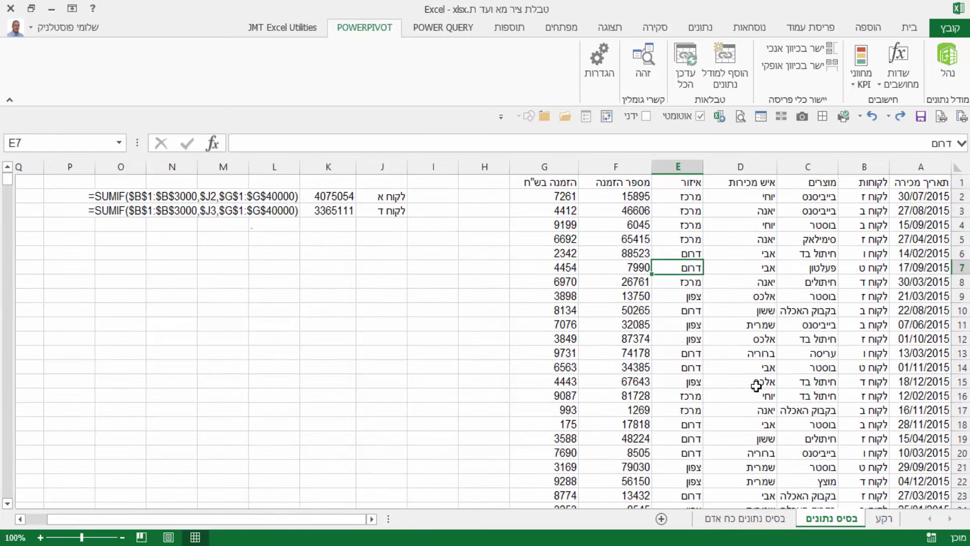
pyautogui.click(912, 250)
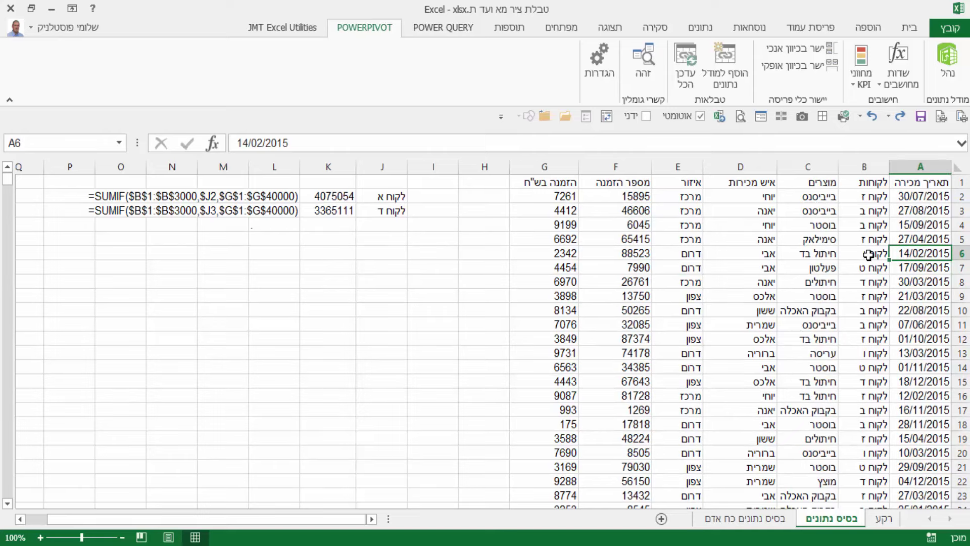
pyautogui.hotkey('ctrl', 'Down')
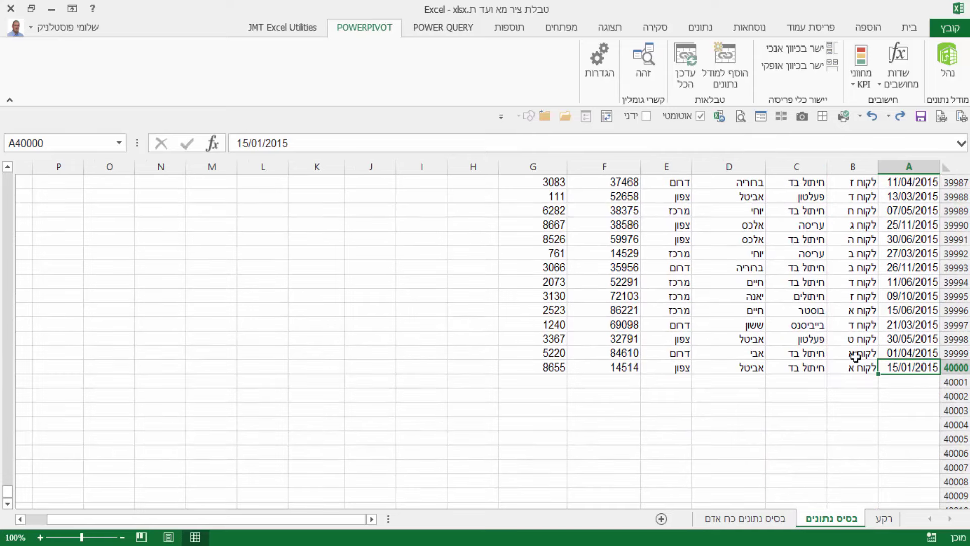
pyautogui.click(748, 364)
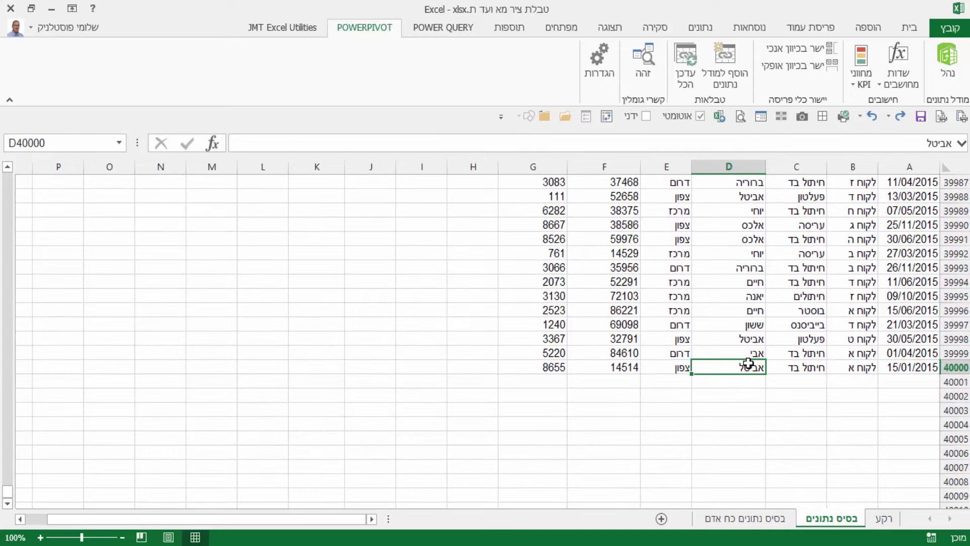
pyautogui.hotkey('ctrl', 'Up')
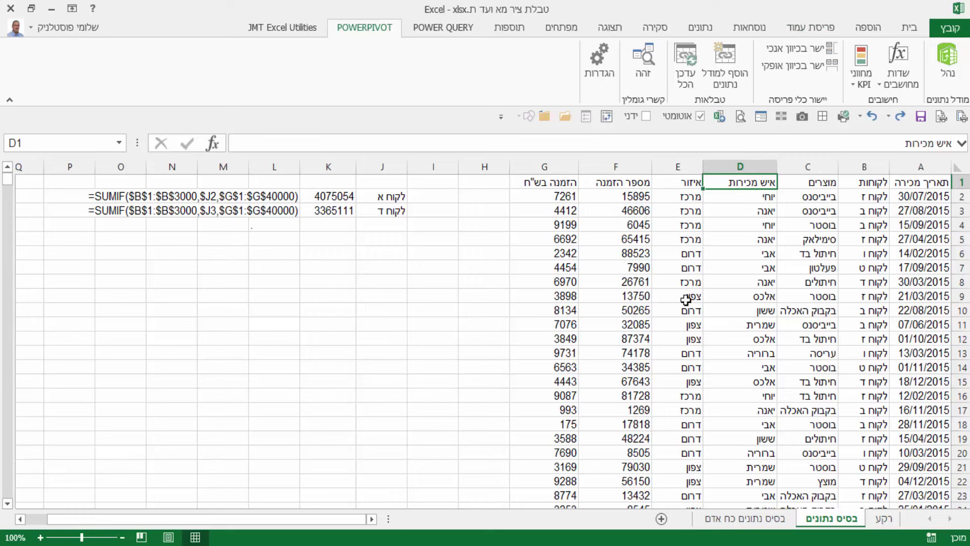
pyautogui.click(688, 355)
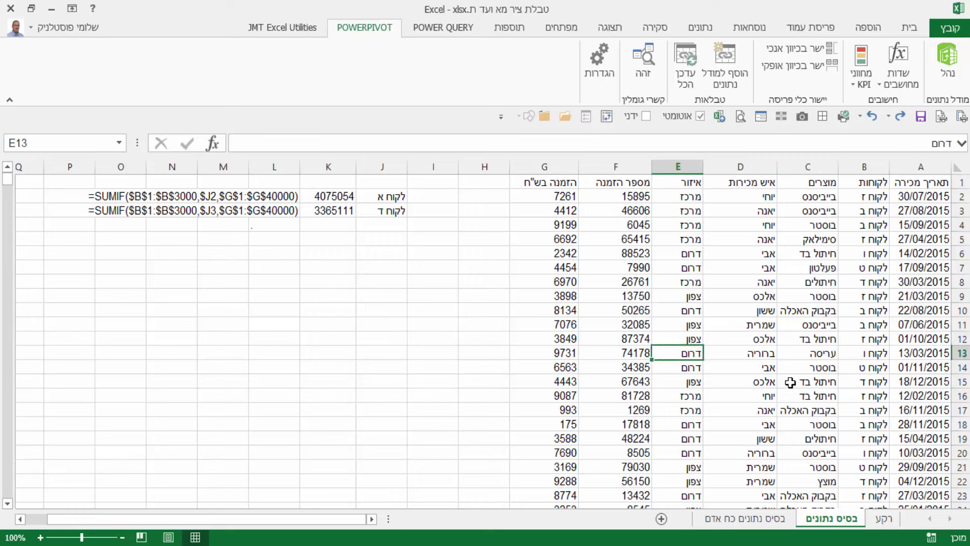
# Step: Cancel the Ctrl+T Create Table prompt and bring up the Insert ribbon commands
pyautogui.hotkey('ctrl', 't')
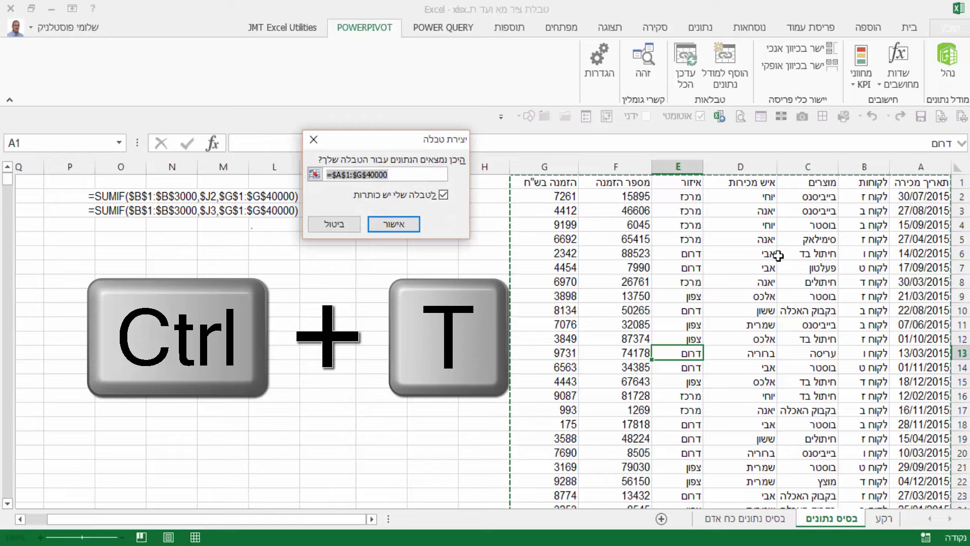
pyautogui.press('Escape')
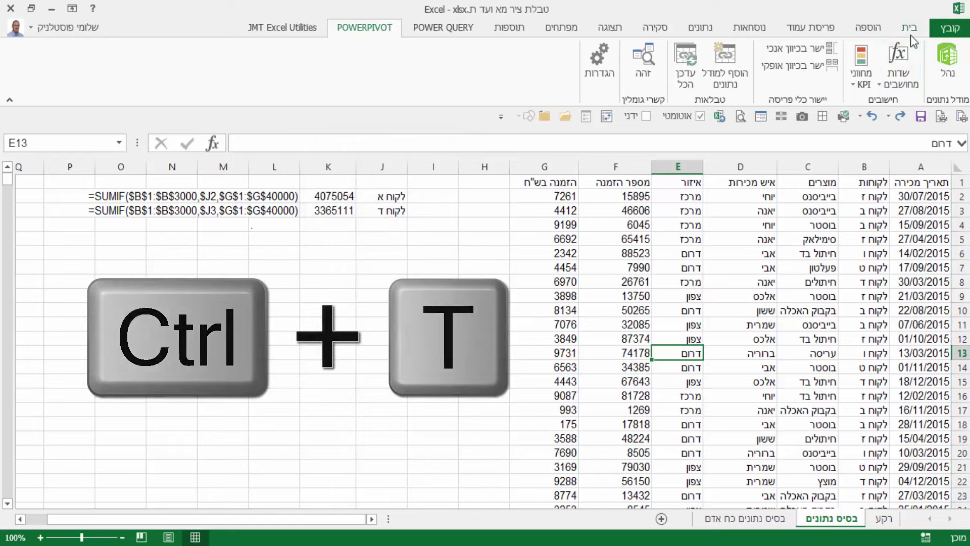
pyautogui.click(872, 33)
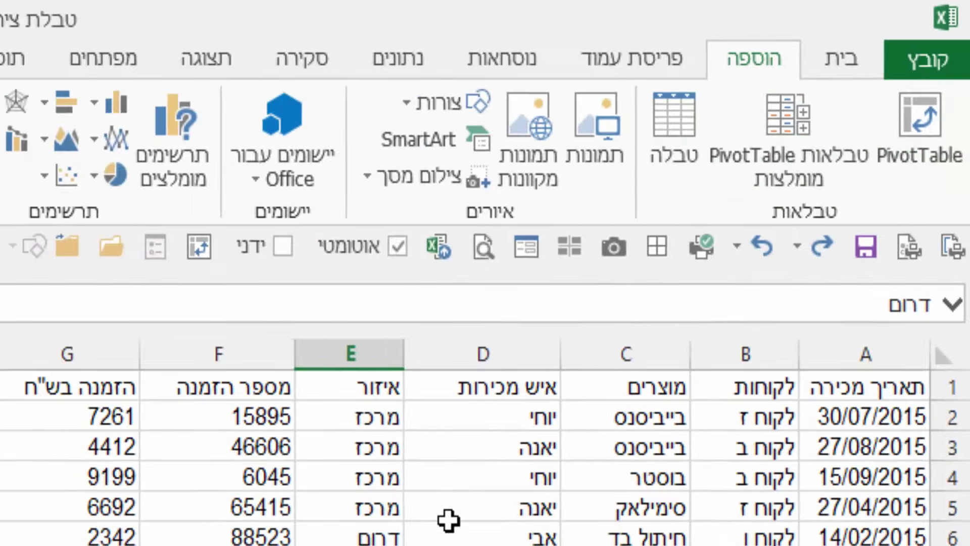
# Step: Select a cell in row 6 of the sales data and open Insert > Table for $A$1:$G$40000
pyautogui.click(732, 252)
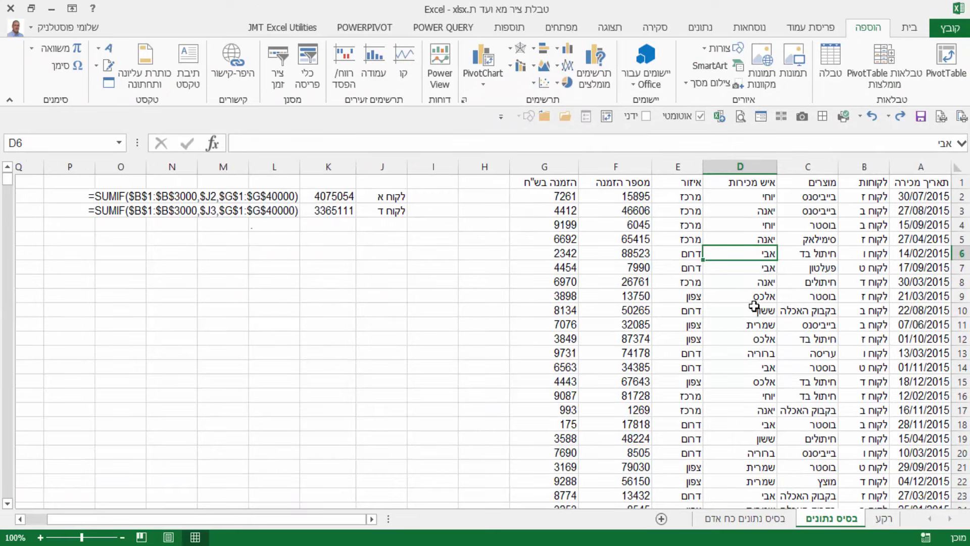
pyautogui.click(800, 254)
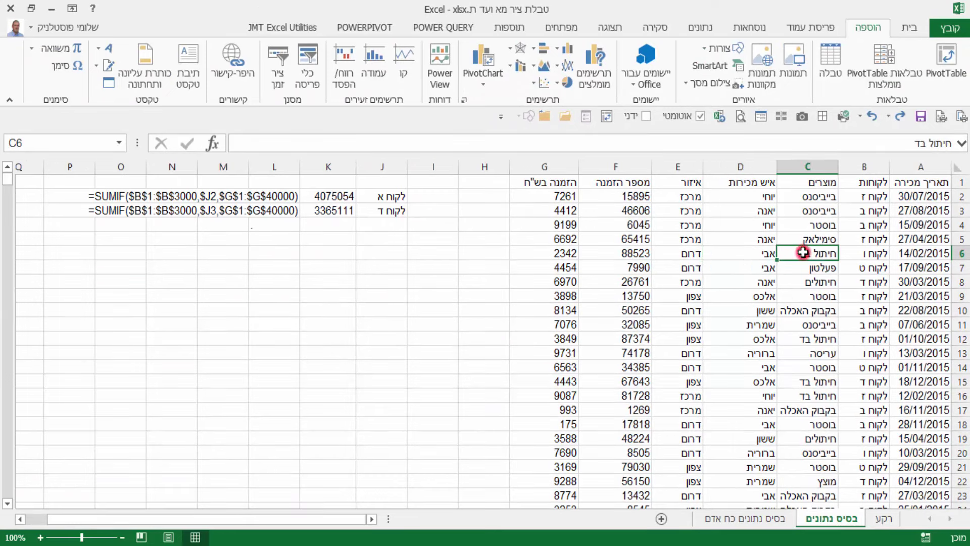
pyautogui.click(759, 251)
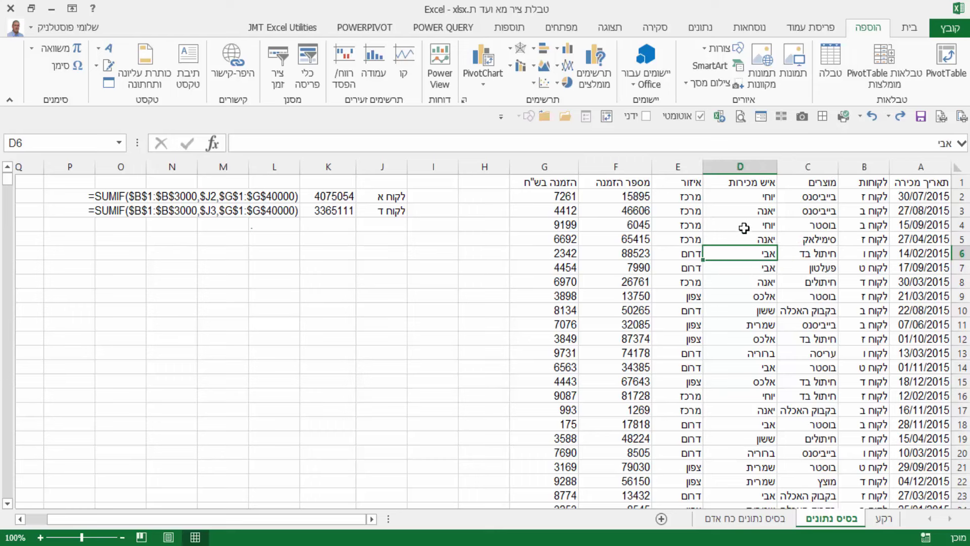
pyautogui.click(832, 80)
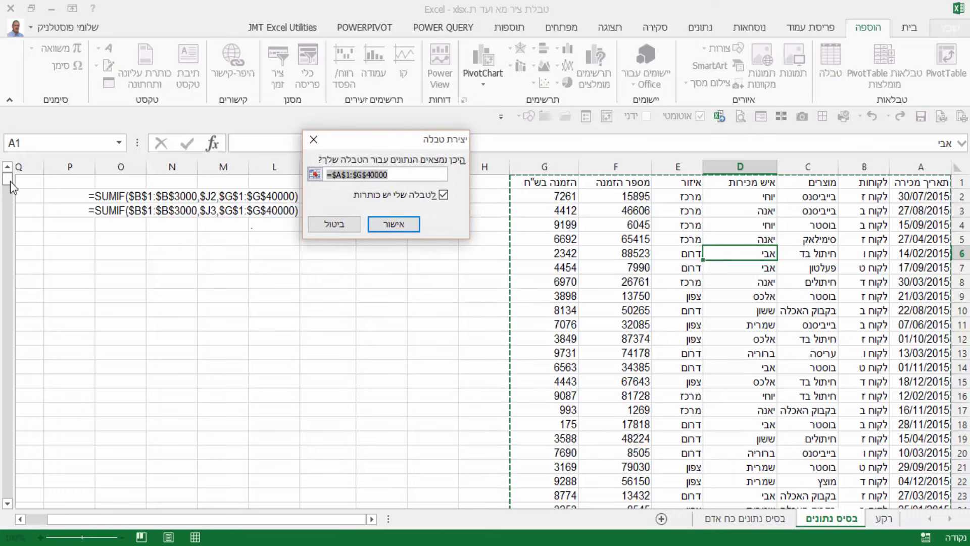
# Step: Check that the data runs to row 40000, then cancel the Create Table prompt
pyautogui.moveTo(10, 181); pyautogui.dragTo(13, 510)
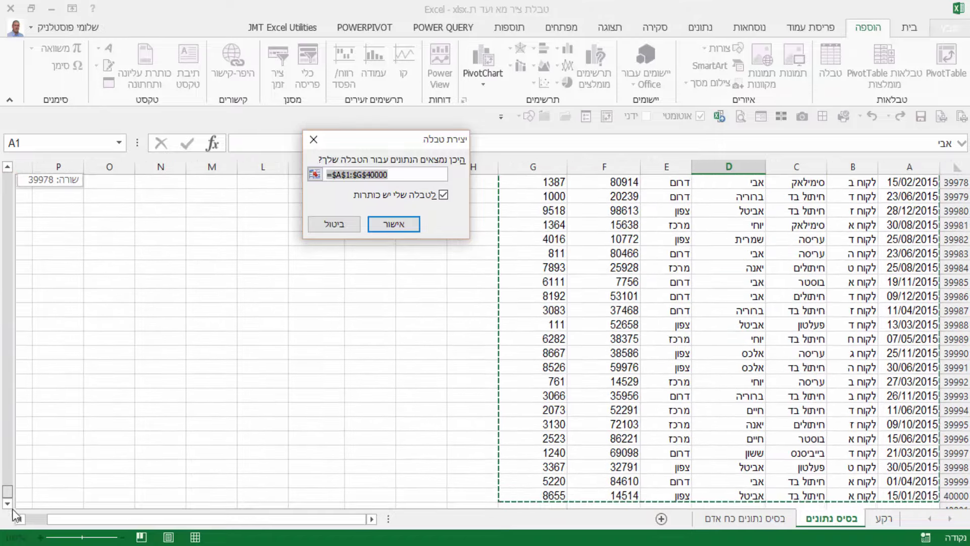
pyautogui.scroll(-3, 404, 349)
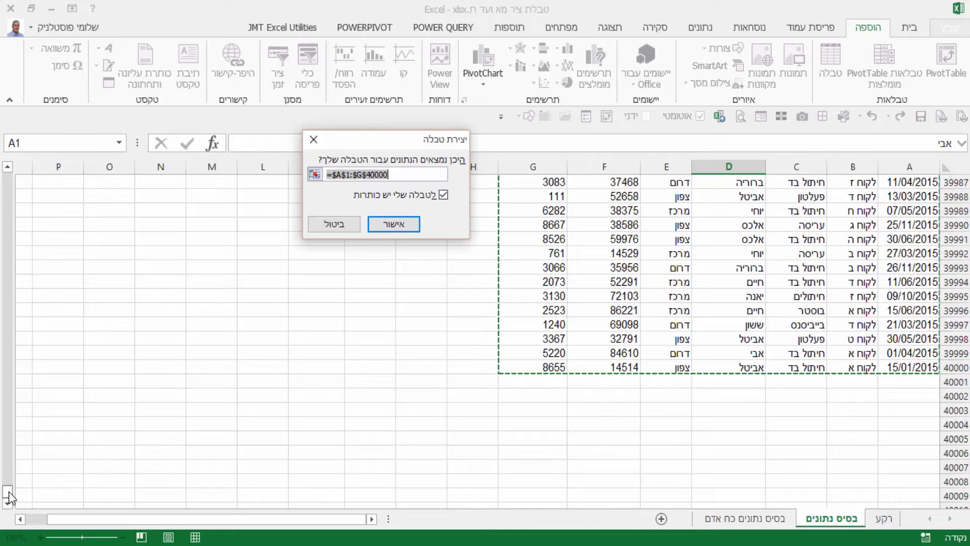
pyautogui.moveTo(9, 499)
pyautogui.mouseDown()
pyautogui.moveTo(24, 230)
pyautogui.moveTo(8, 177)
pyautogui.mouseUp()
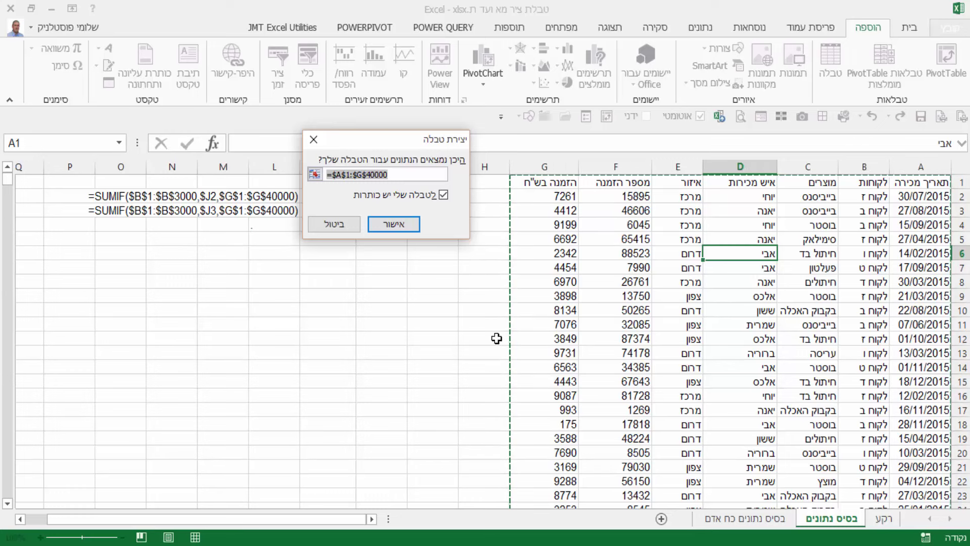
pyautogui.moveTo(416, 140)
pyautogui.mouseDown()
pyautogui.moveTo(407, 170)
pyautogui.moveTo(414, 271)
pyautogui.mouseUp()
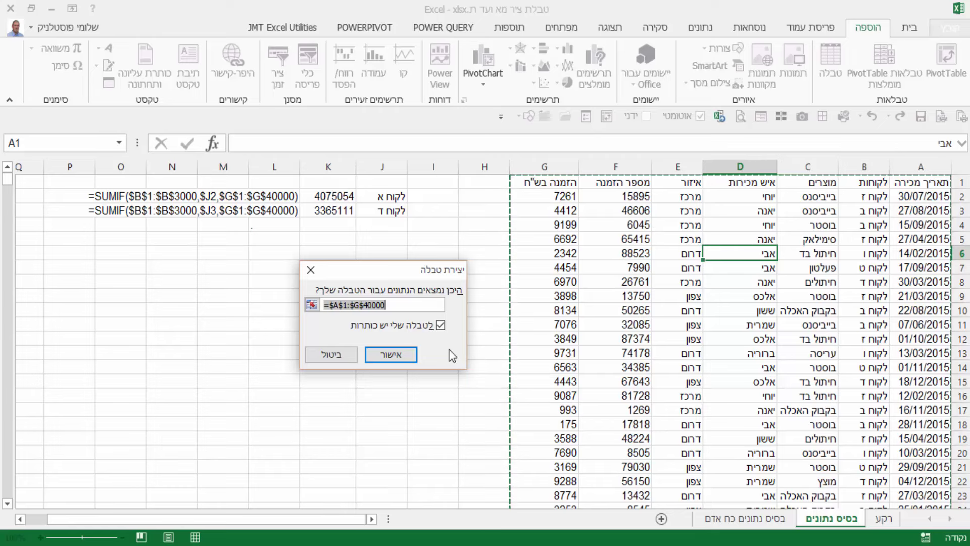
pyautogui.click(331, 354)
pyautogui.click(667, 240)
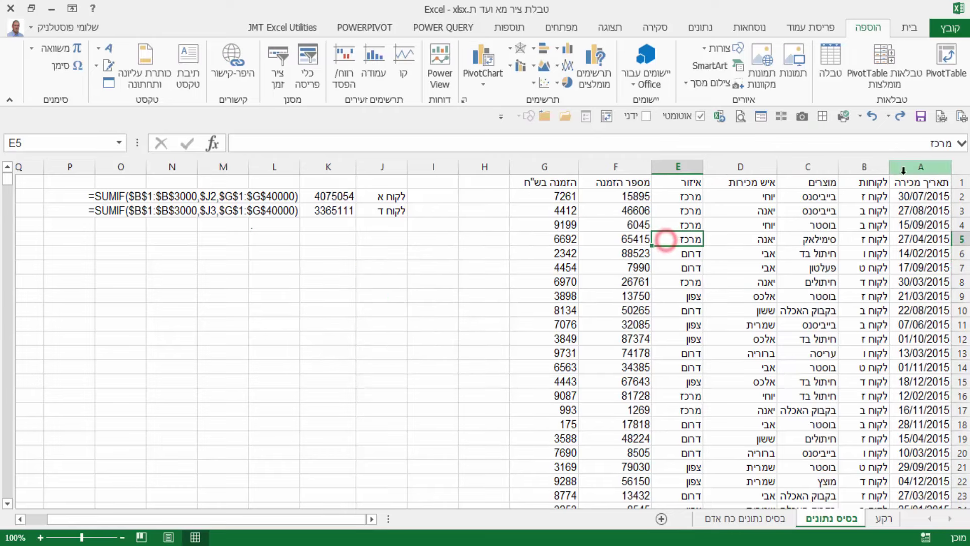
pyautogui.moveTo(923, 183); pyautogui.dragTo(557, 183)
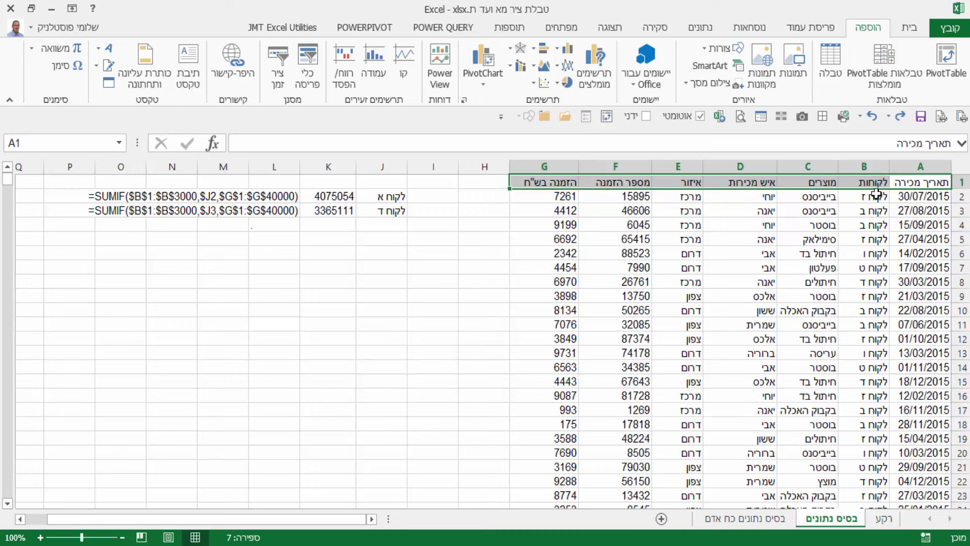
pyautogui.click(813, 182)
pyautogui.click(769, 179)
pyautogui.click(687, 181)
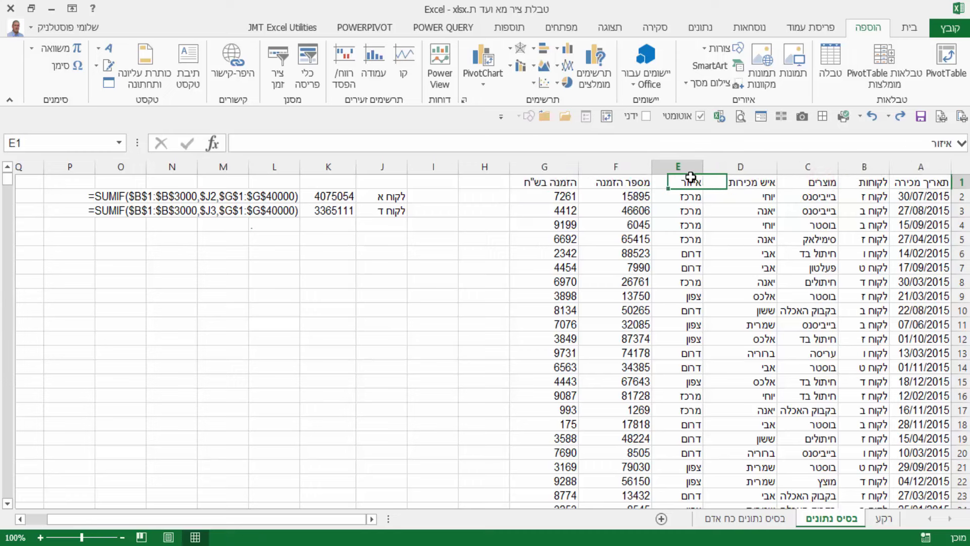
pyautogui.click(619, 181)
pyautogui.click(546, 182)
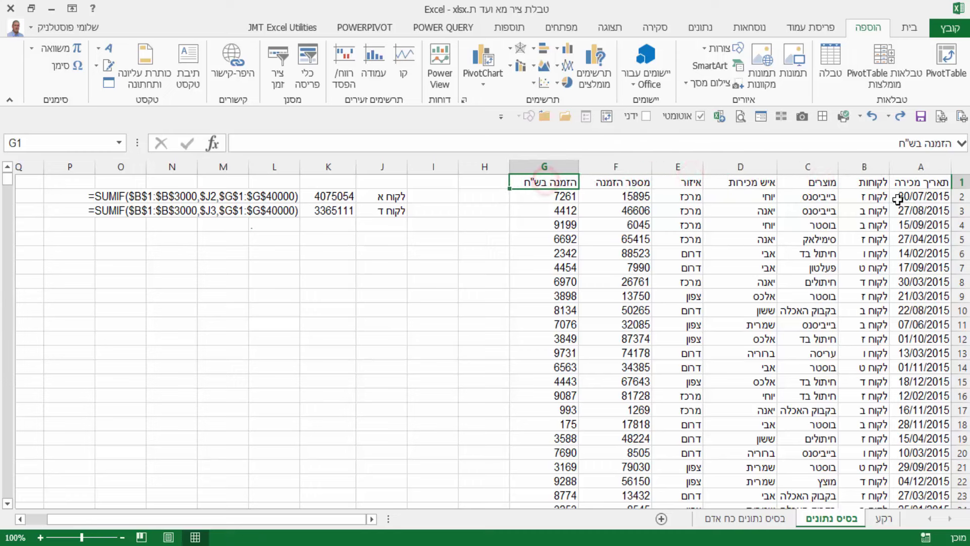
pyautogui.click(917, 182)
pyautogui.click(867, 182)
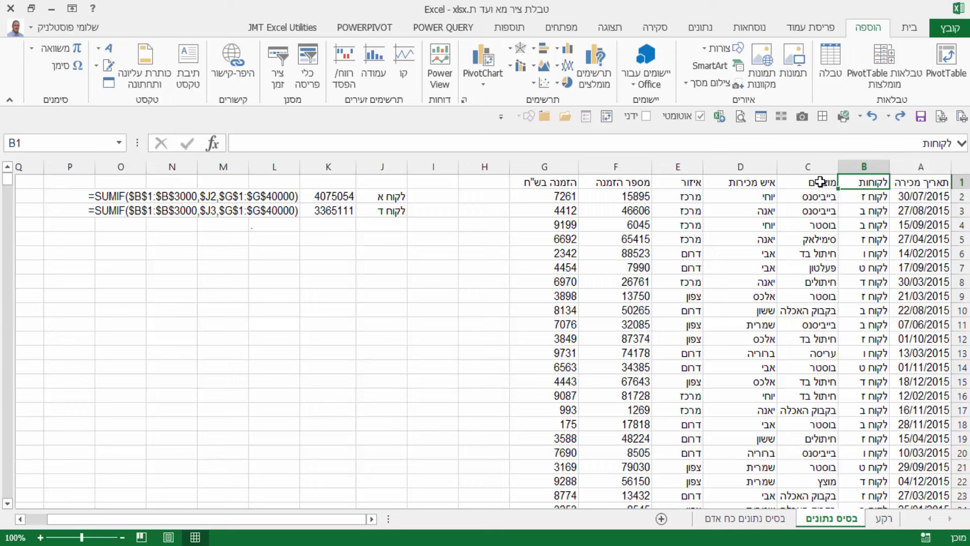
pyautogui.click(911, 184)
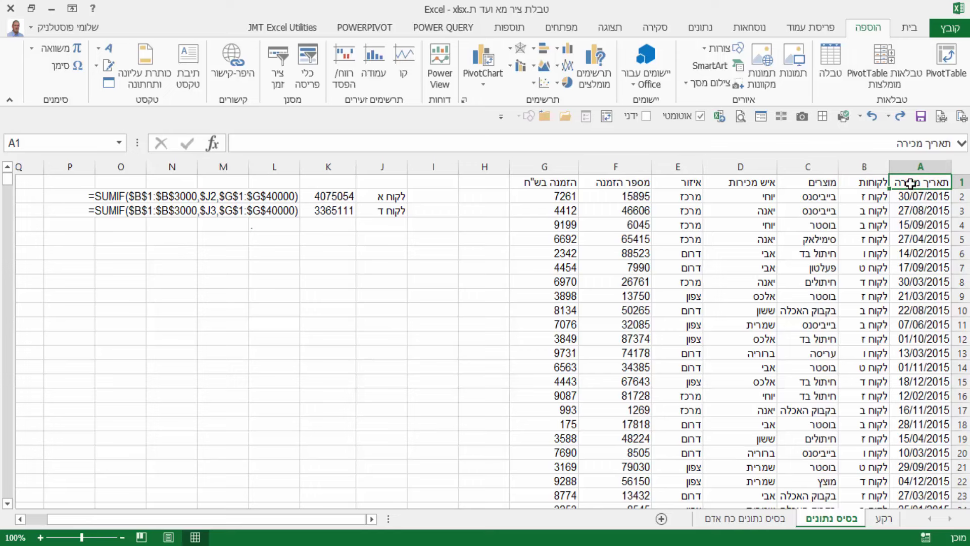
pyautogui.click(911, 184)
pyautogui.click(865, 182)
pyautogui.click(819, 181)
pyautogui.click(767, 185)
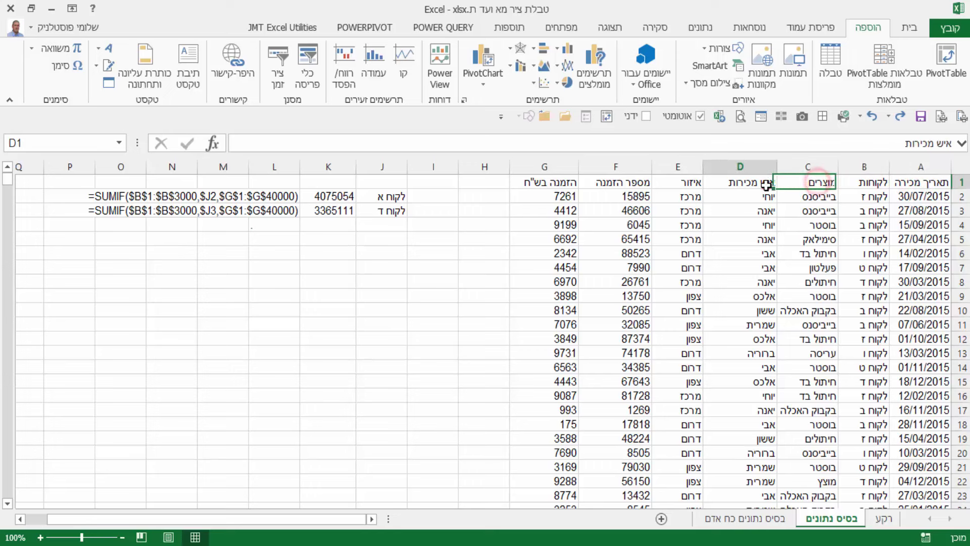
pyautogui.click(683, 186)
pyautogui.click(643, 182)
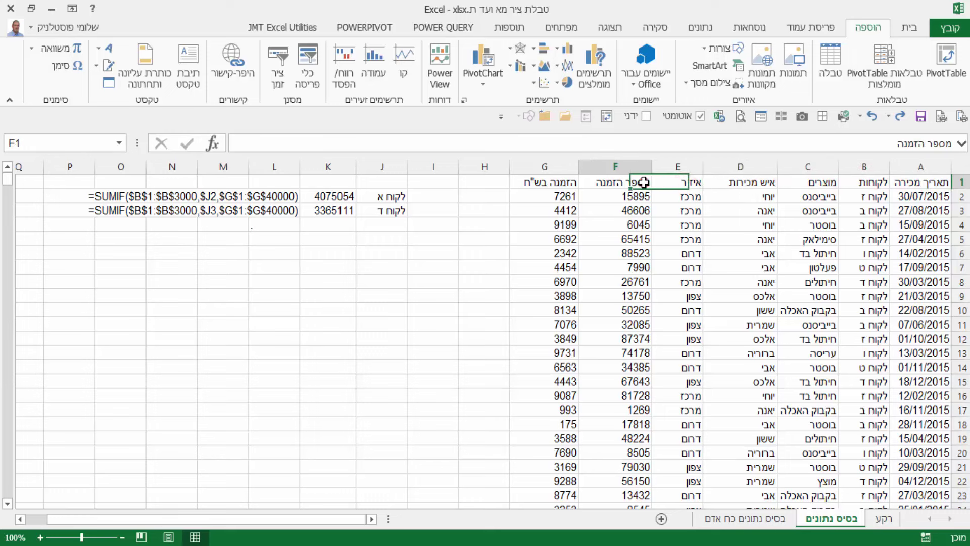
pyautogui.click(554, 177)
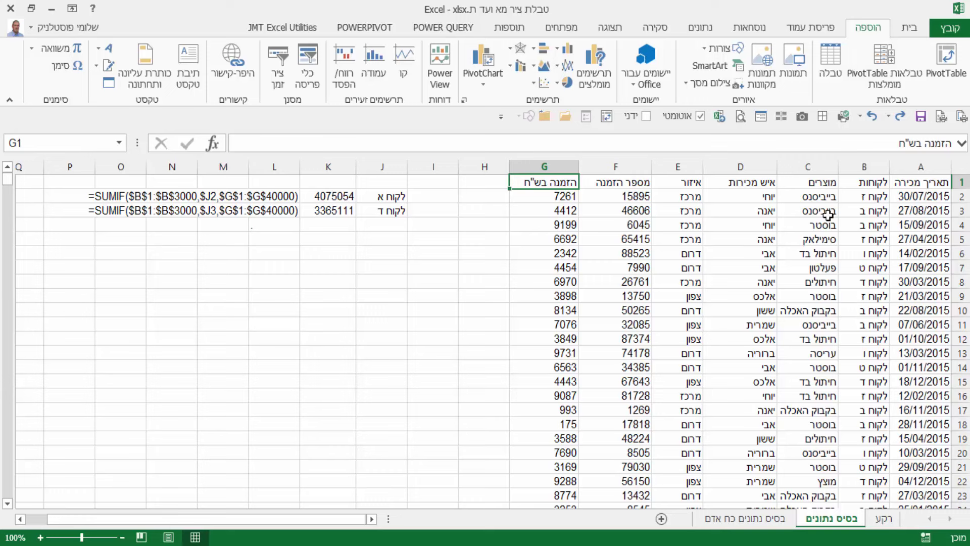
# Step: Insert a table over =$A$1:$G$40000 with headers, then select a cell and scroll down the data
pyautogui.click(837, 86)
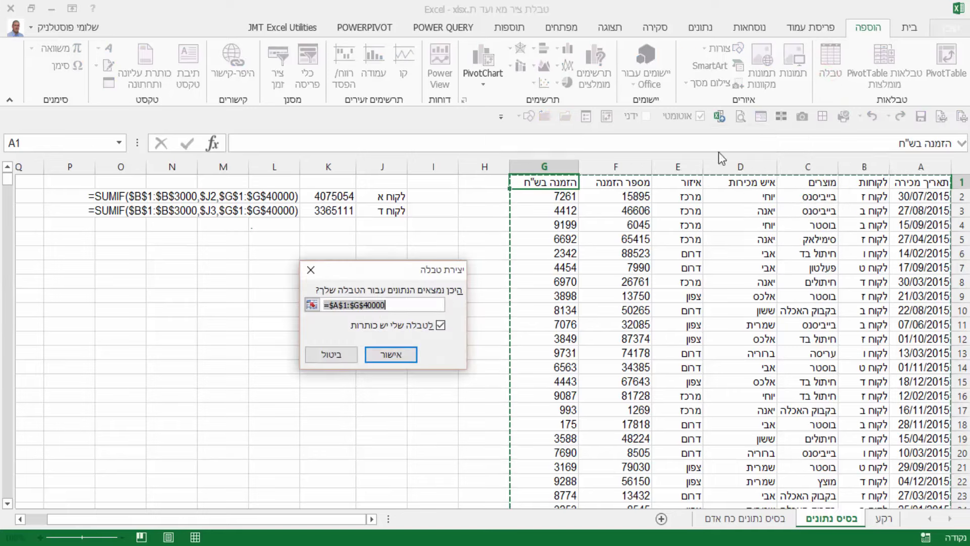
pyautogui.click(390, 360)
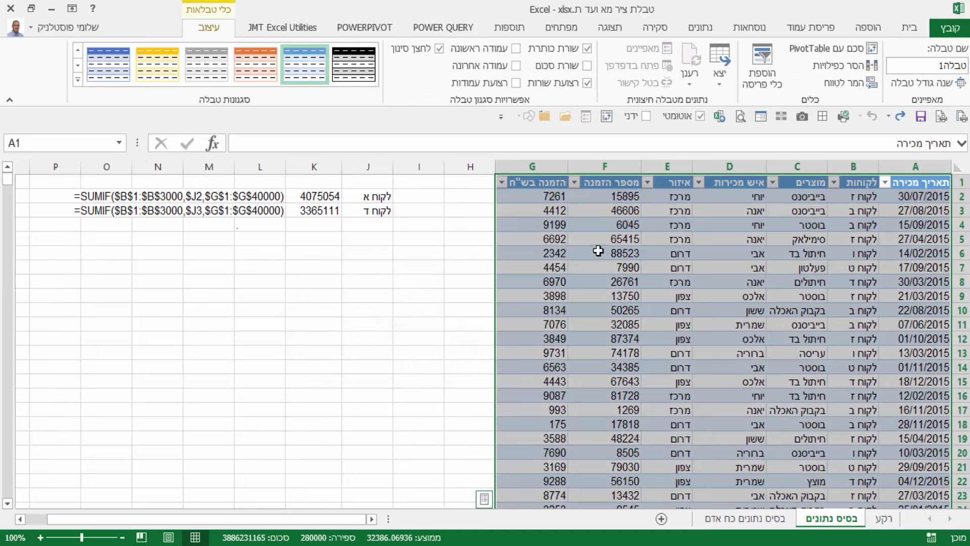
pyautogui.click(588, 281)
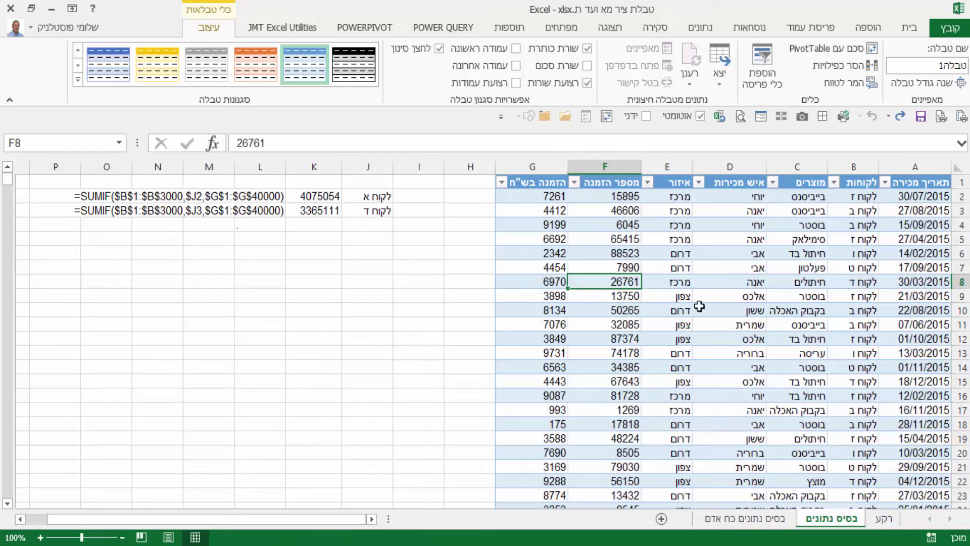
pyautogui.scroll(-1, 825, 334)
pyautogui.scroll(-2, 824, 320)
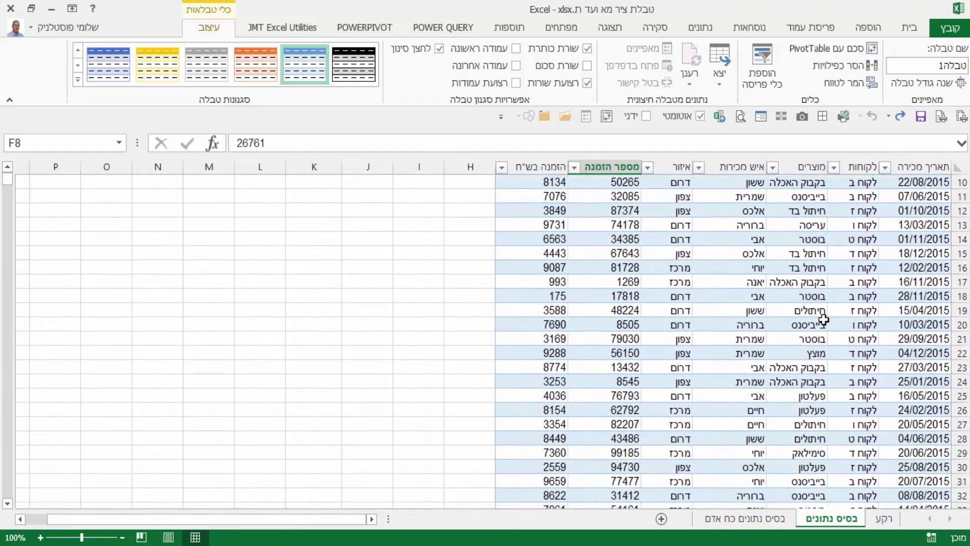
pyautogui.scroll(-8, 824, 319)
pyautogui.scroll(-8, 823, 320)
pyautogui.scroll(-8, 824, 320)
pyautogui.scroll(-8, 823, 320)
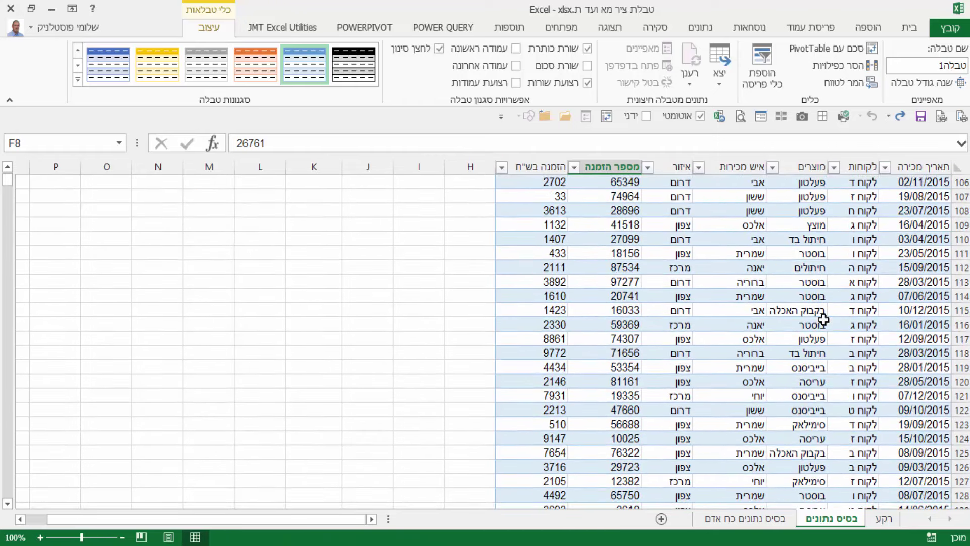
pyautogui.scroll(-5, 824, 319)
pyautogui.scroll(-5, 824, 320)
pyautogui.scroll(-5, 824, 319)
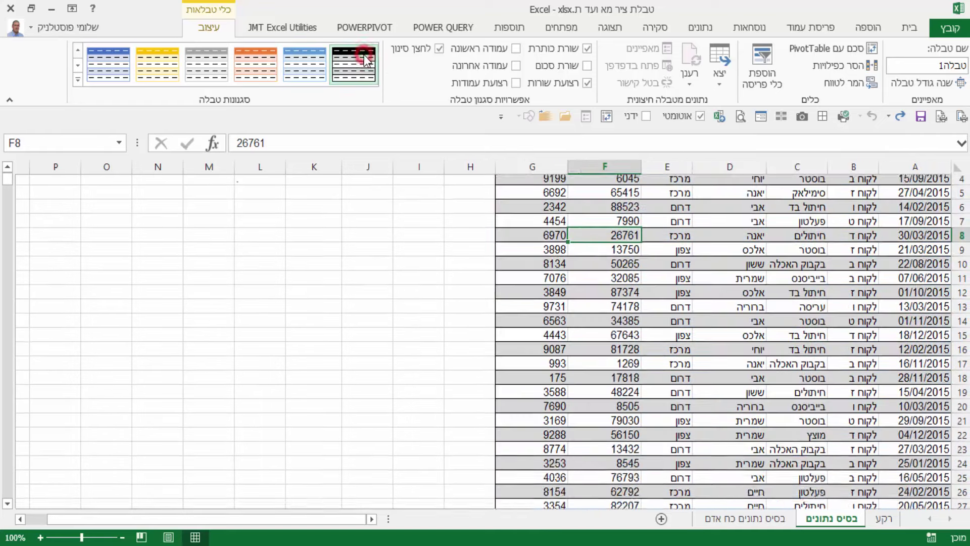
# Step: Apply the black-header, grey-banded style to the sales table
pyautogui.click(367, 60)
pyautogui.click(652, 310)
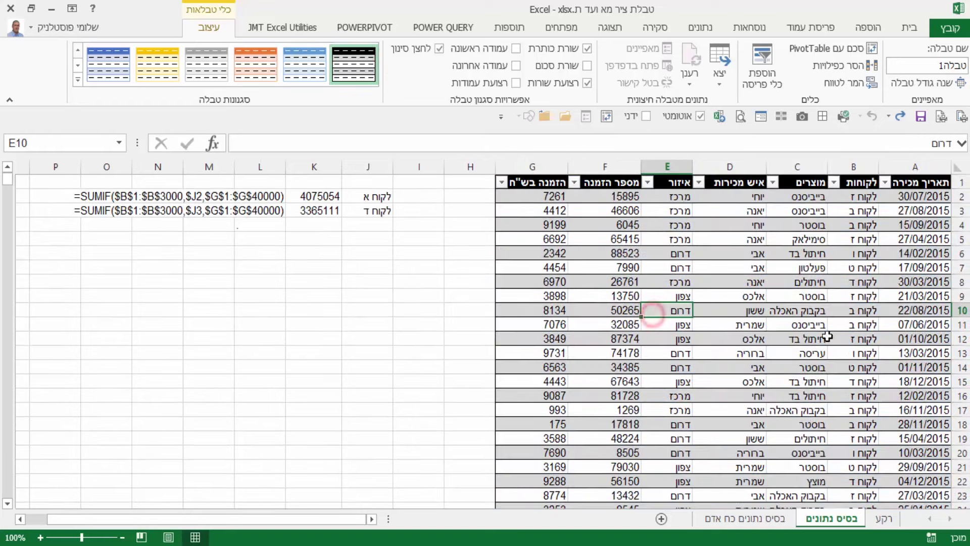
pyautogui.scroll(-6, 756, 316)
pyautogui.scroll(-9, 756, 316)
pyautogui.scroll(-8, 756, 316)
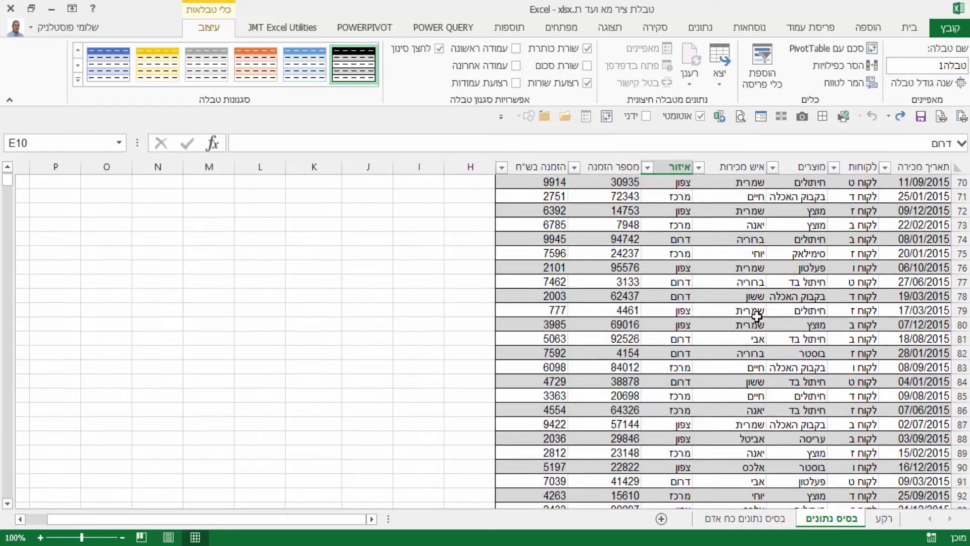
pyautogui.scroll(7, 756, 316)
pyautogui.scroll(8, 757, 316)
pyautogui.scroll(8, 757, 316)
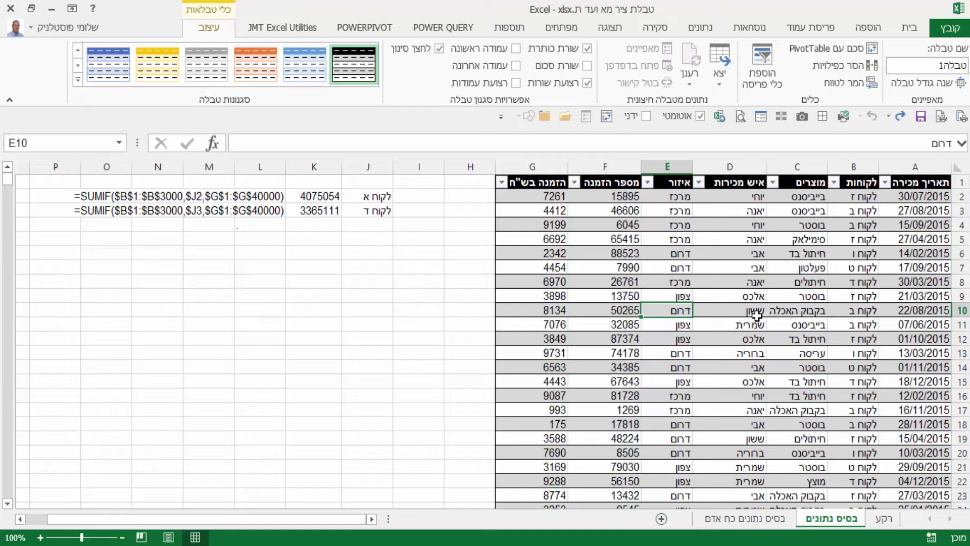
pyautogui.scroll(-3, 756, 316)
pyautogui.scroll(-3, 758, 315)
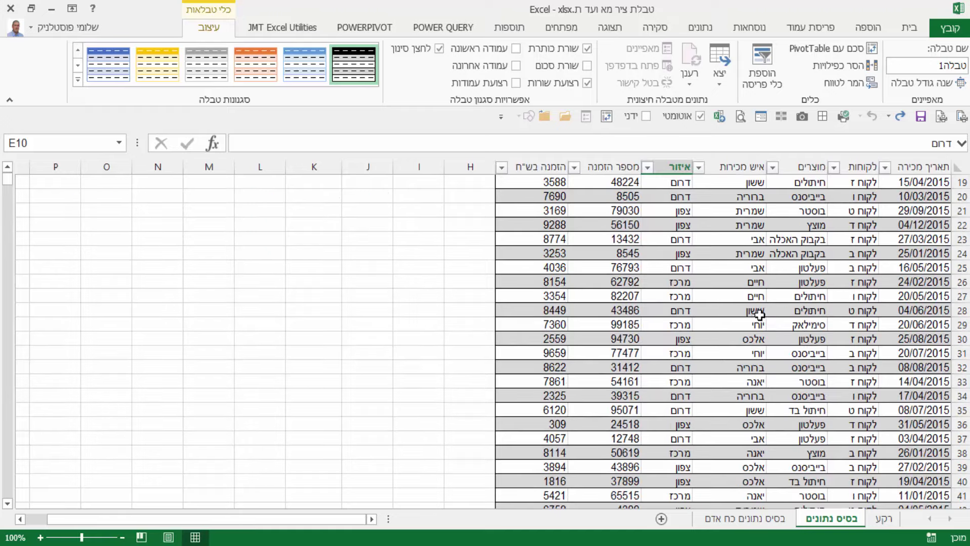
pyautogui.scroll(-4, 760, 315)
pyautogui.scroll(-1, 758, 314)
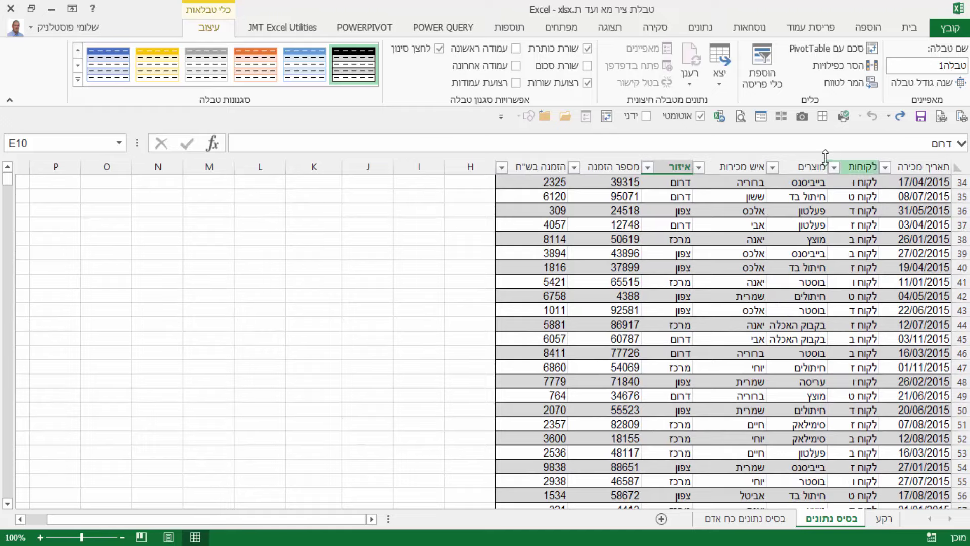
pyautogui.scroll(6, 721, 328)
pyautogui.scroll(5, 721, 328)
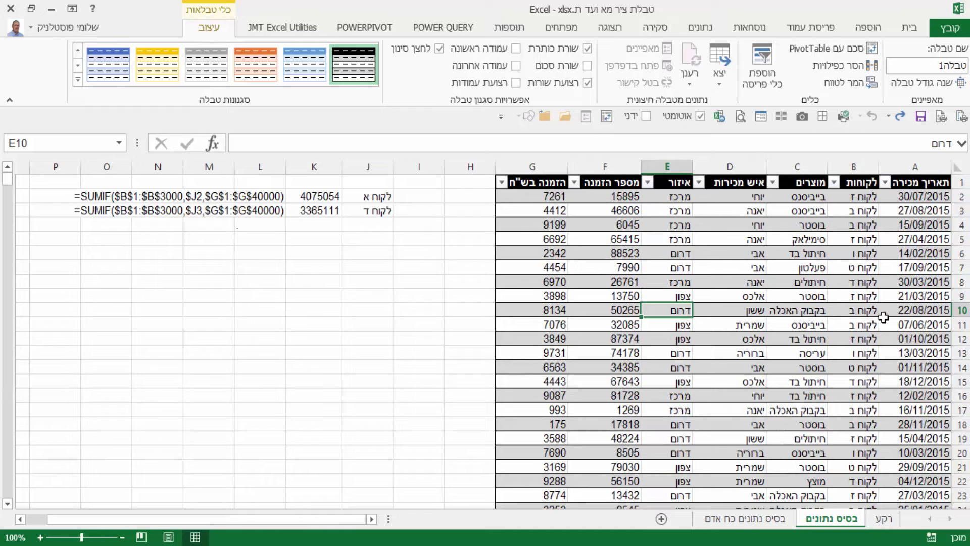
# Step: Jump from column A to the last record at row 40000 and select the empty cell below
pyautogui.scroll(-1, 802, 376)
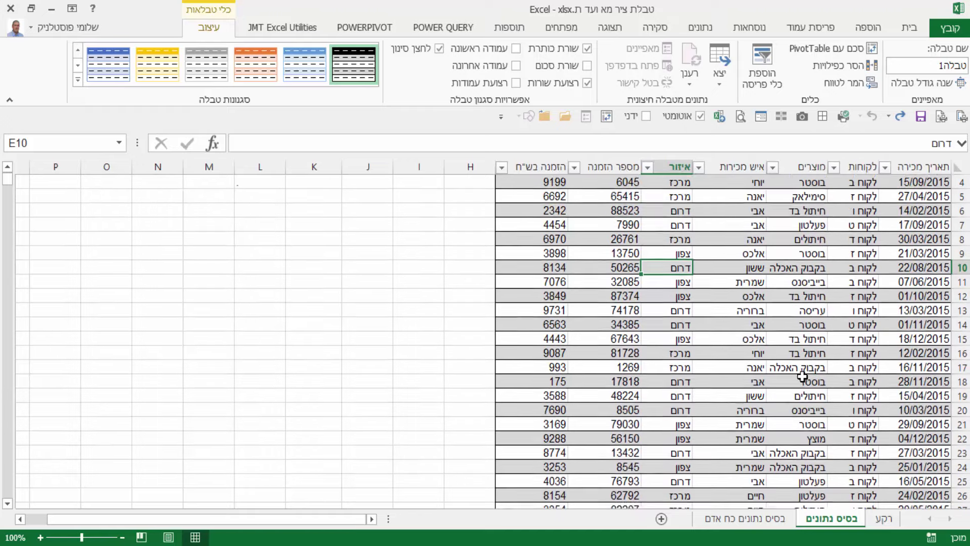
pyautogui.scroll(-2, 802, 376)
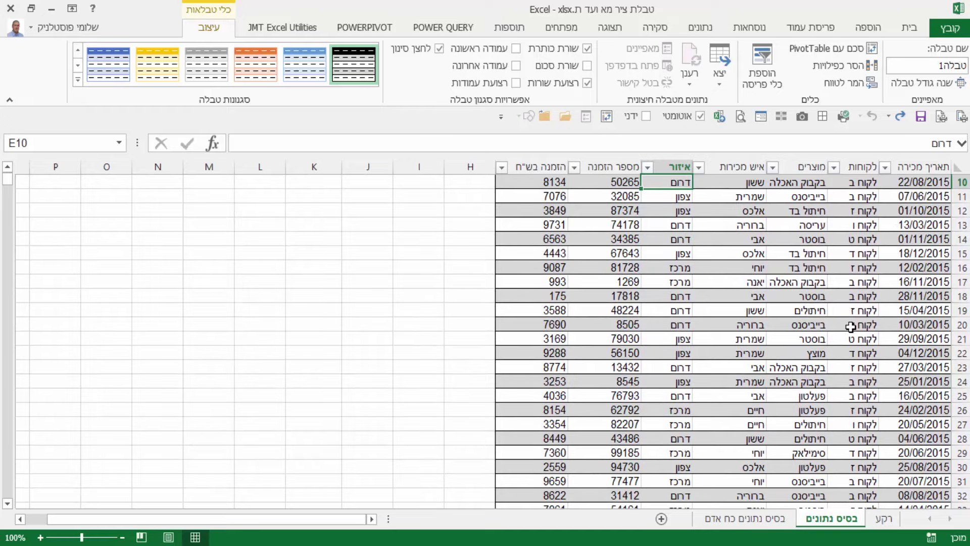
pyautogui.scroll(-3, 851, 327)
pyautogui.scroll(-6, 884, 332)
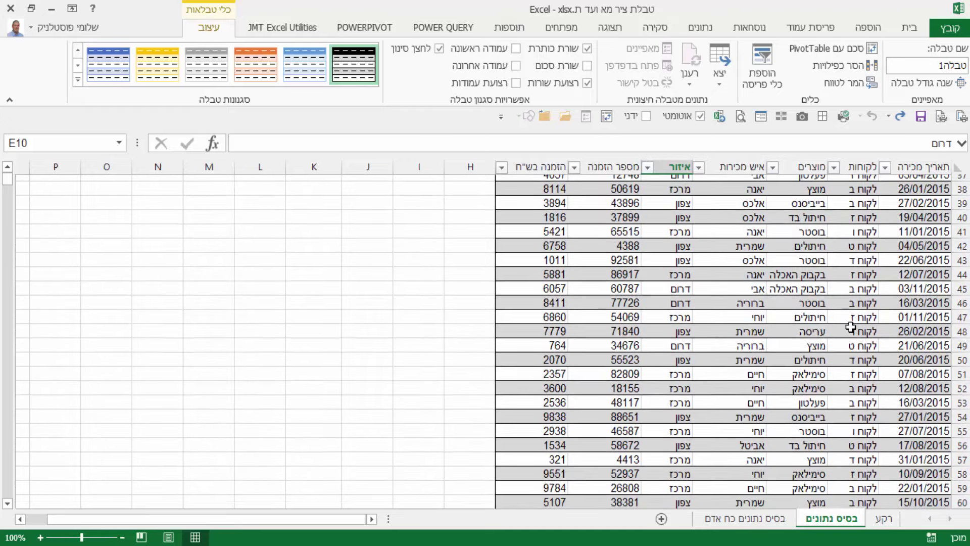
pyautogui.scroll(-6, 917, 337)
pyautogui.click(917, 337)
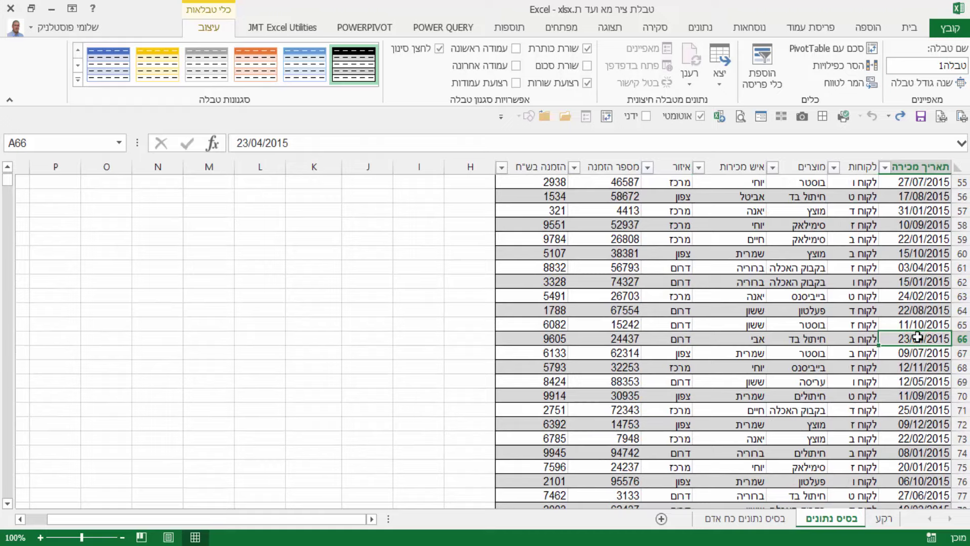
pyautogui.hotkey('ctrl', 'Down')
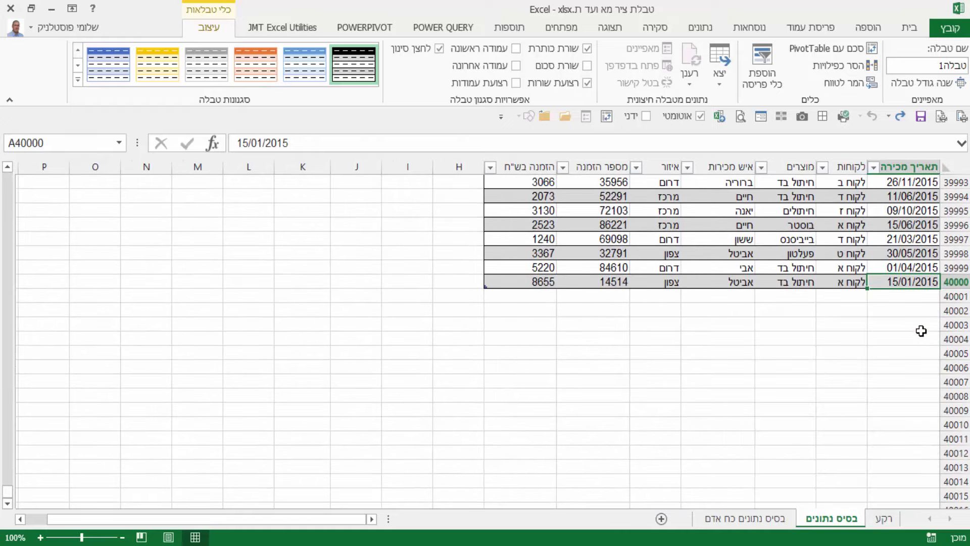
pyautogui.click(911, 297)
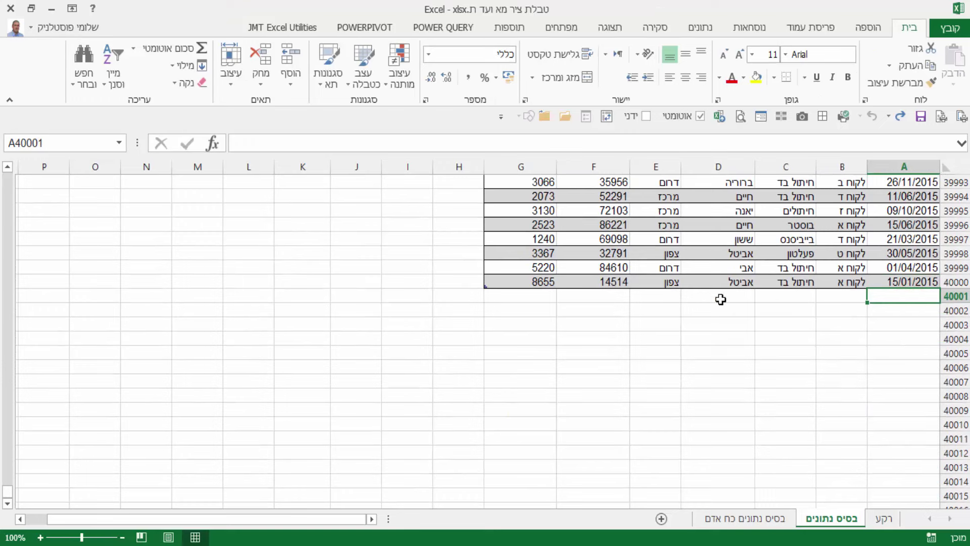
# Step: Enter a trial date '1/' below the table, then undo twice so טבלה1 ends at row 40000
pyautogui.write('1')
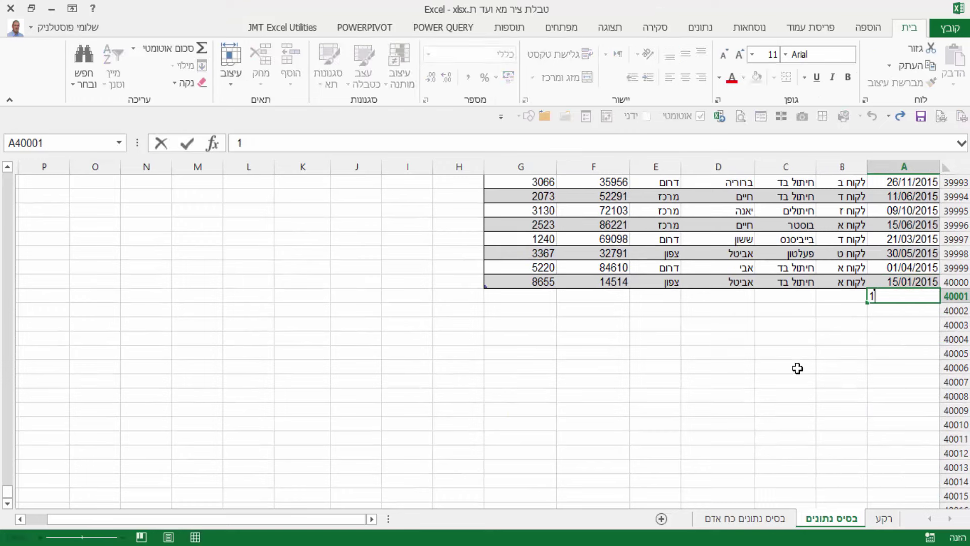
pyautogui.write('/2')
pyautogui.press('Tab')
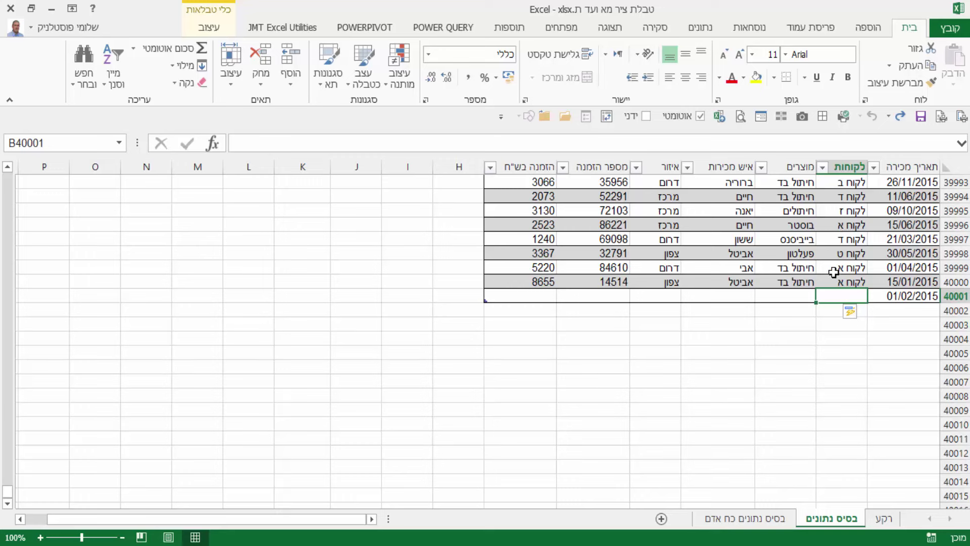
pyautogui.click(205, 28)
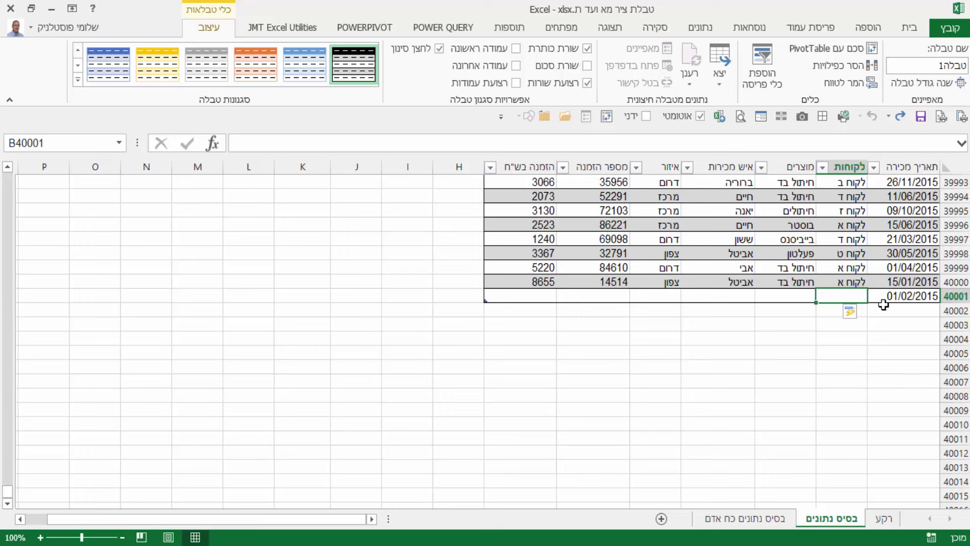
pyautogui.hotkey('ctrl', 'z')
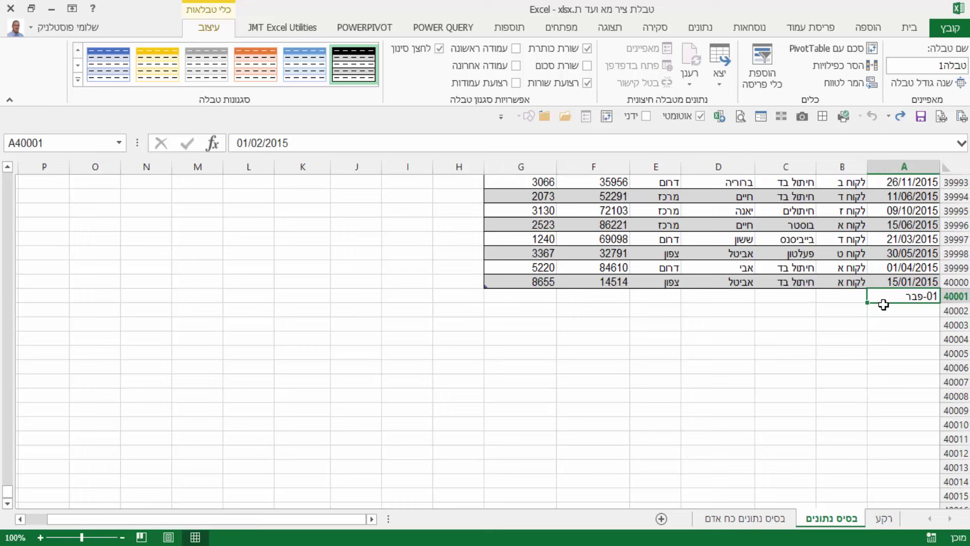
pyautogui.hotkey('ctrl', 'z')
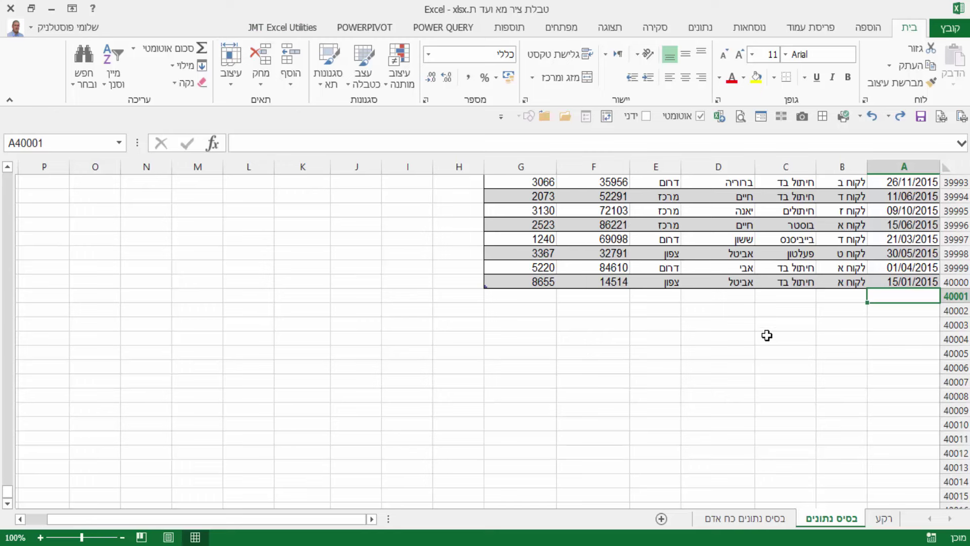
# Step: Select a cell inside טבלה1 and show its Table Tools Design tab
pyautogui.click(852, 250)
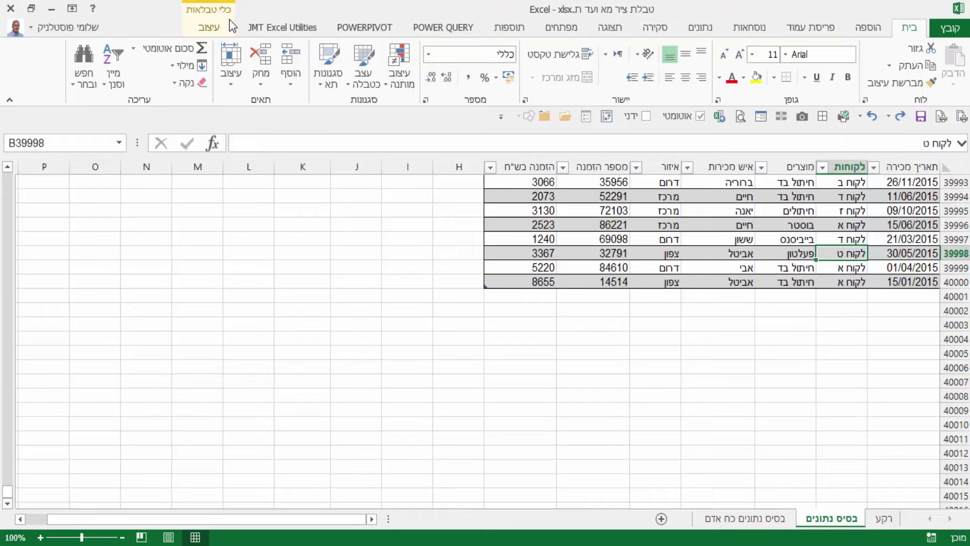
pyautogui.scroll(4, 700, 356)
pyautogui.scroll(4, 700, 356)
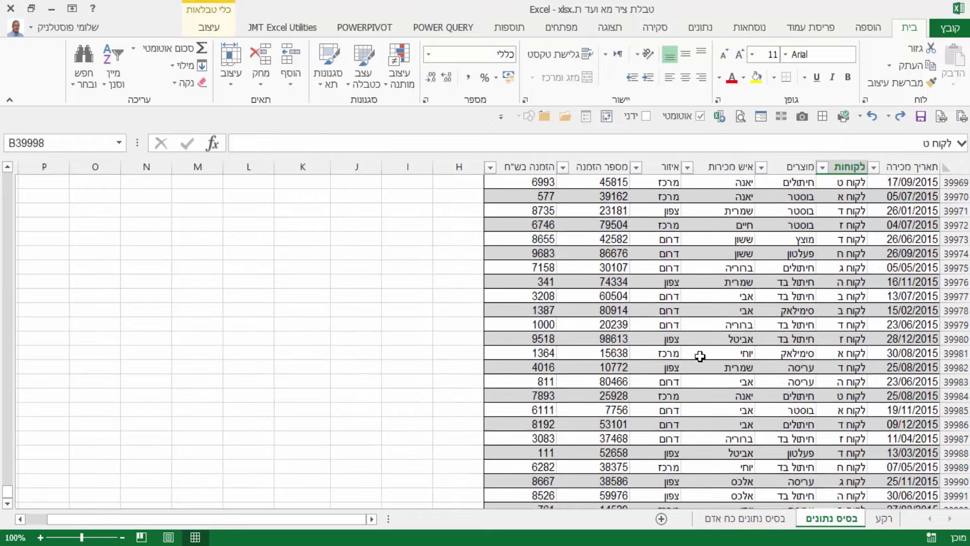
pyautogui.scroll(8, 700, 356)
pyautogui.scroll(8, 700, 356)
pyautogui.scroll(5, 700, 356)
pyautogui.scroll(7, 700, 356)
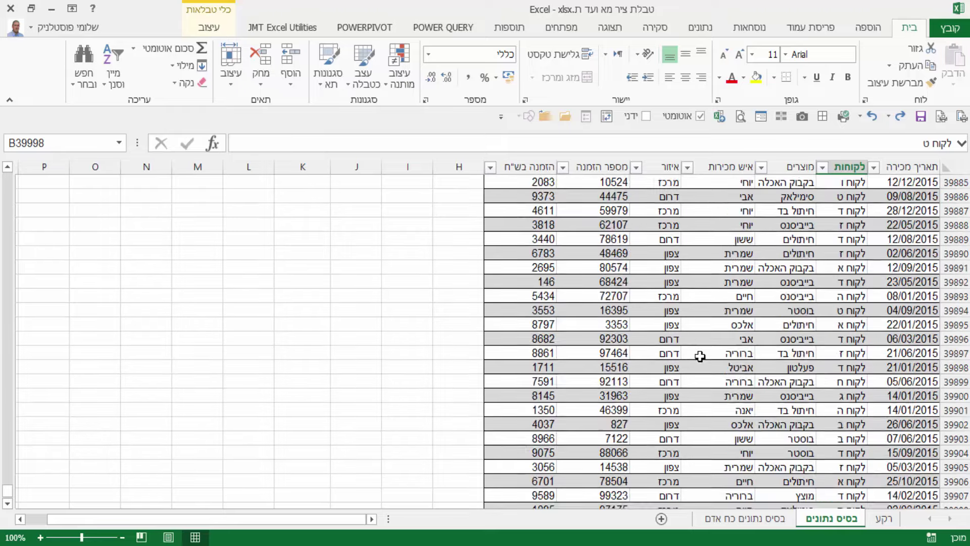
pyautogui.scroll(5, 700, 356)
pyautogui.scroll(-6, 700, 356)
pyautogui.scroll(-7, 700, 356)
pyautogui.scroll(-5, 700, 357)
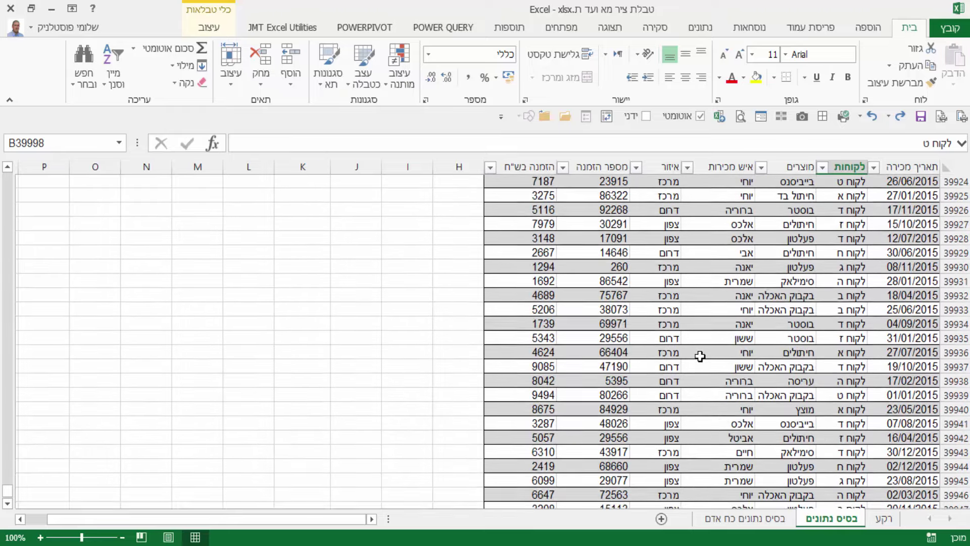
pyautogui.scroll(-6, 700, 356)
pyautogui.scroll(-6, 700, 356)
pyautogui.click(700, 356)
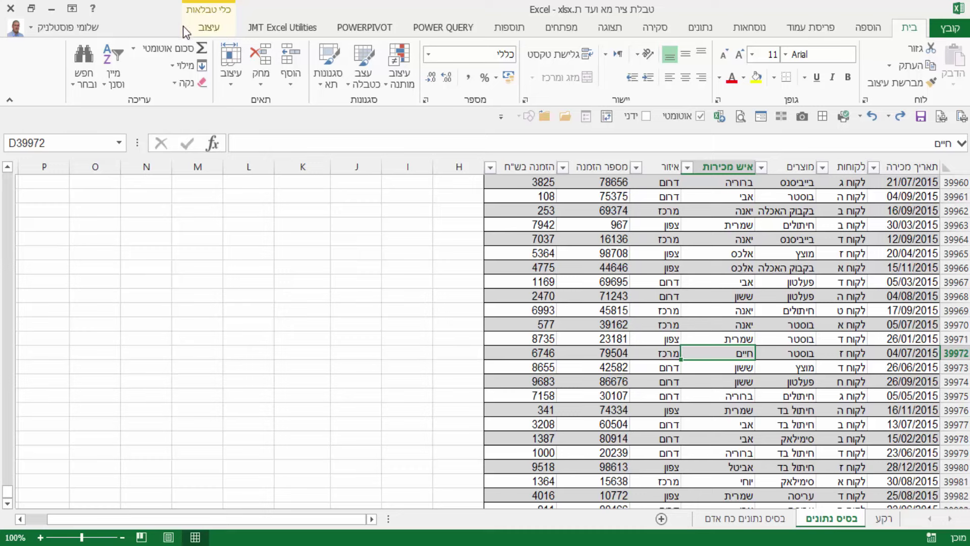
pyautogui.click(211, 24)
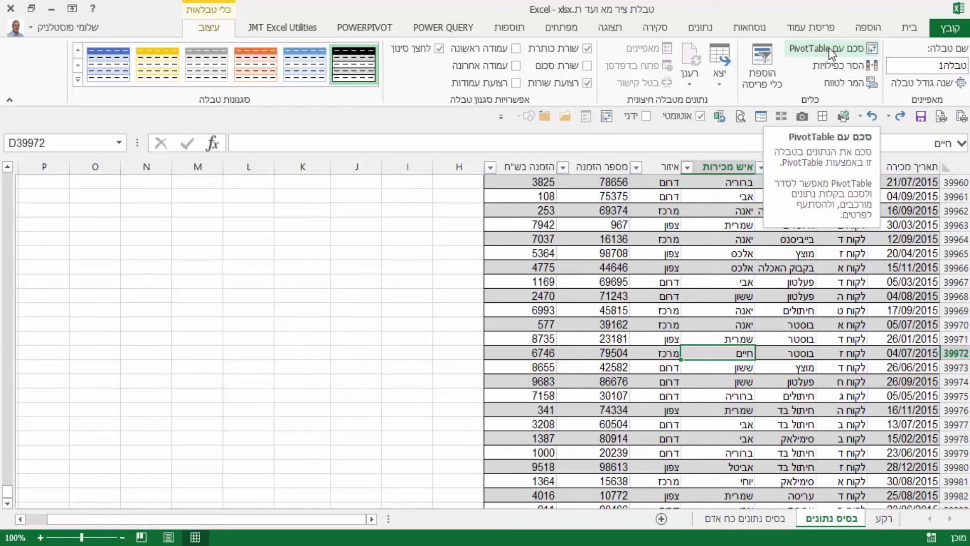
pyautogui.click(809, 269)
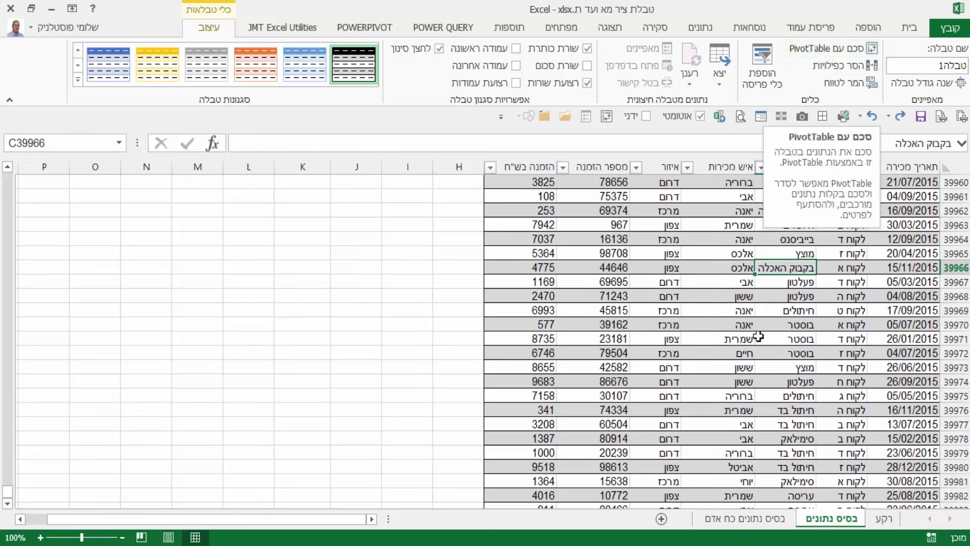
# Step: Open Recommended PivotTables and preview the product, customer and two-value region suggestions
pyautogui.click(868, 27)
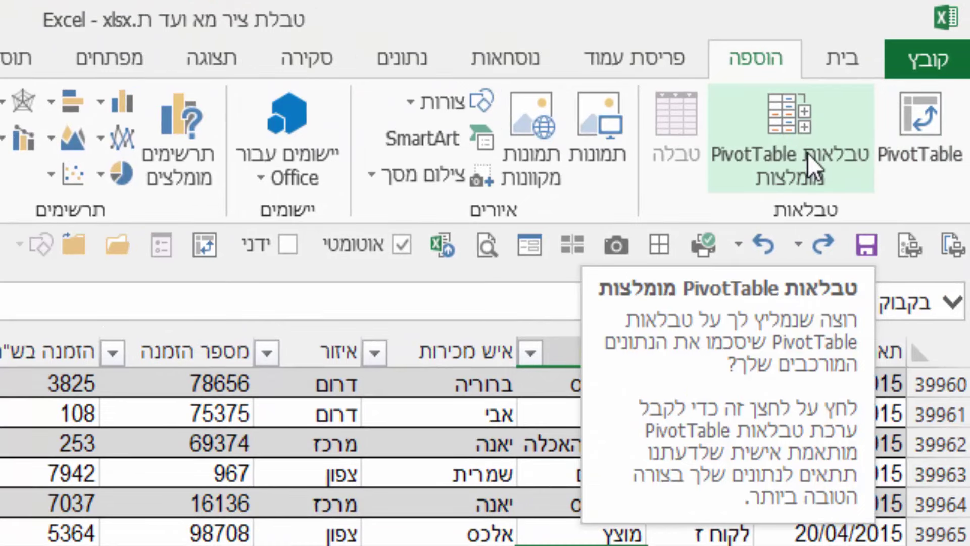
pyautogui.click(808, 153)
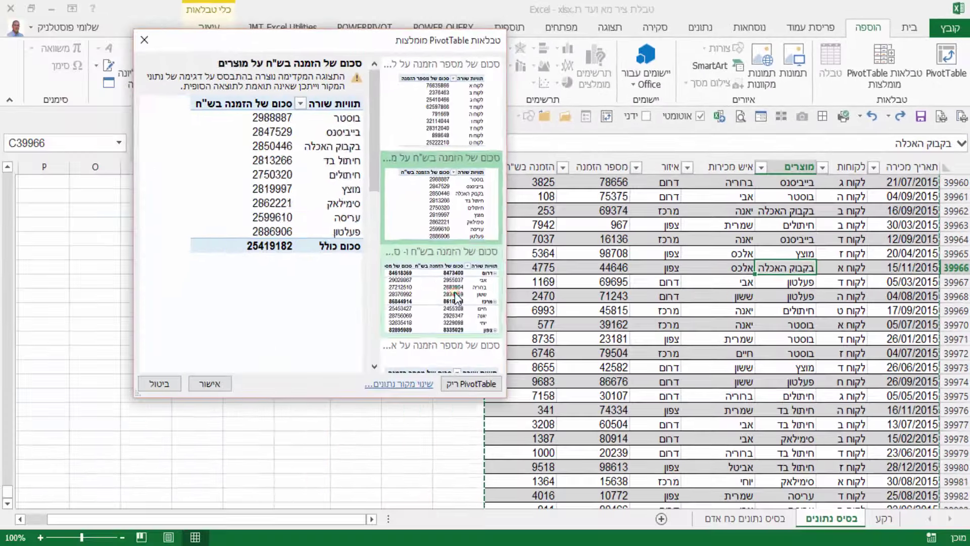
pyautogui.click(456, 297)
pyautogui.click(444, 204)
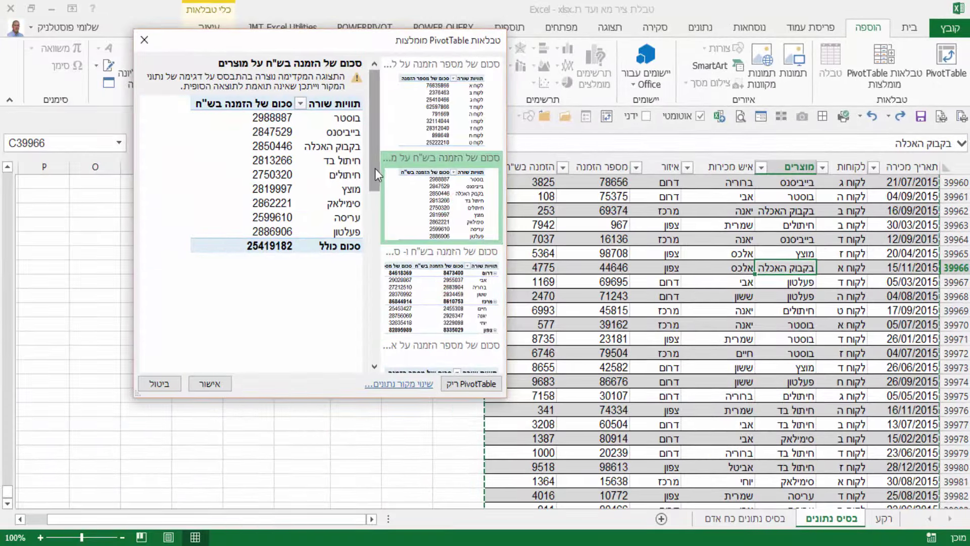
pyautogui.moveTo(374, 168); pyautogui.dragTo(377, 349)
pyautogui.click(434, 336)
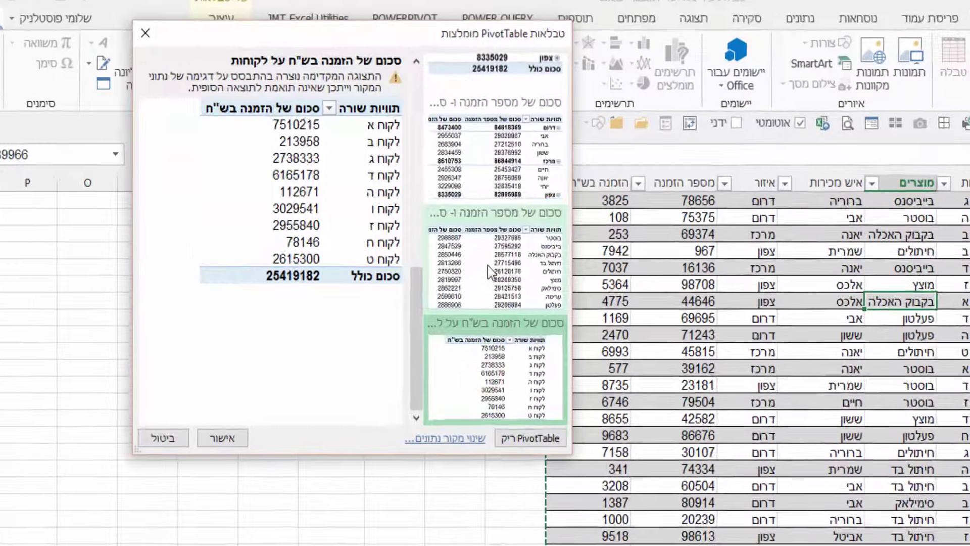
pyautogui.click(447, 237)
pyautogui.click(460, 169)
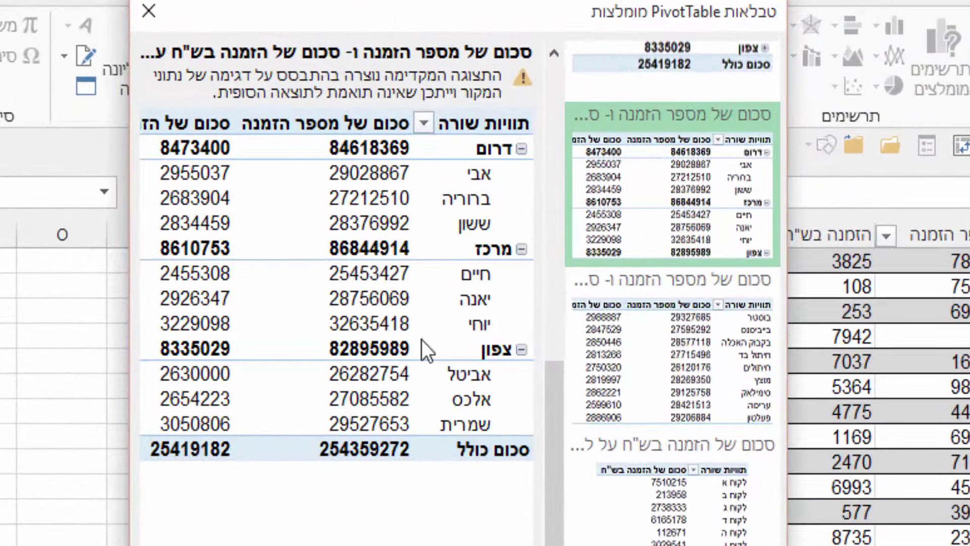
# Step: Compare the order-totals-by-customer, sales-by-product and region summary layouts once more
pyautogui.moveTo(556, 409); pyautogui.dragTo(566, 192)
pyautogui.click(641, 107)
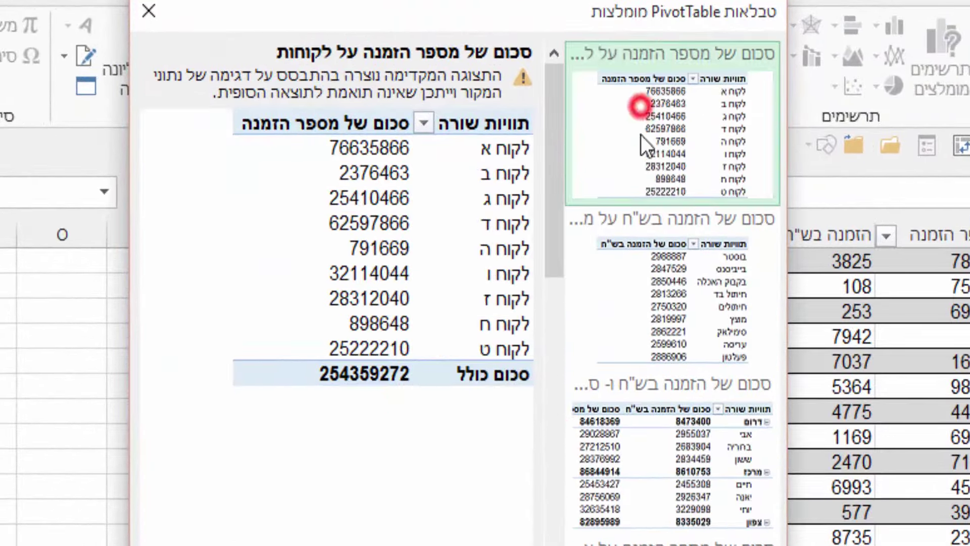
pyautogui.click(657, 278)
pyautogui.click(716, 441)
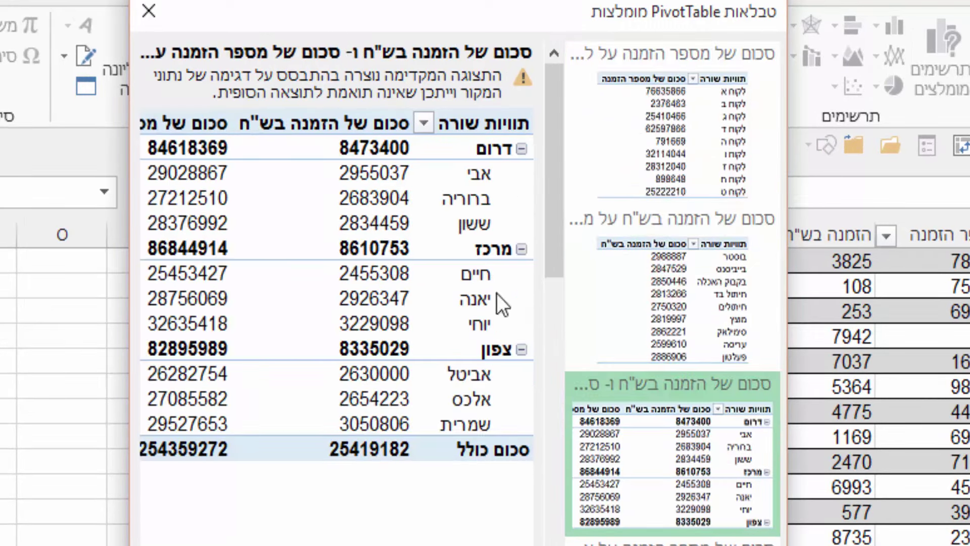
pyautogui.click(688, 257)
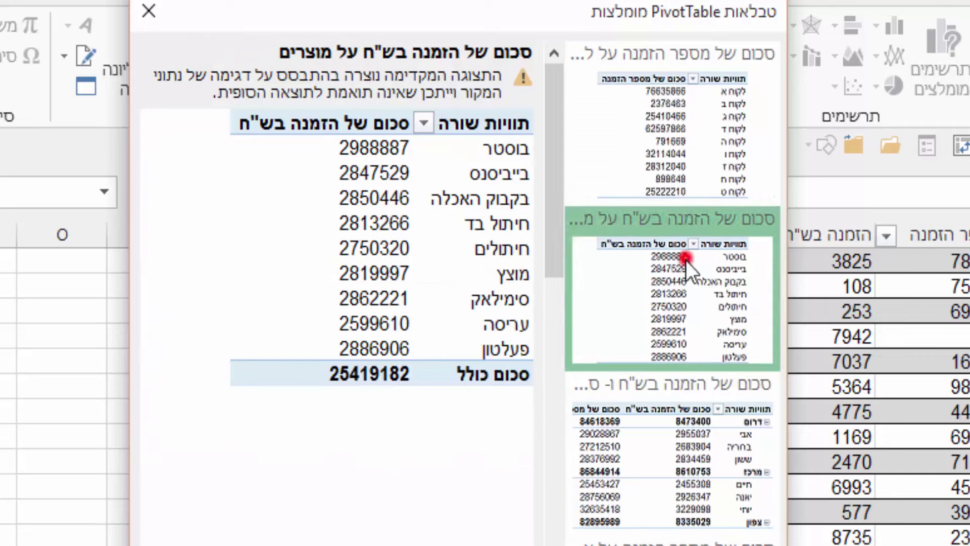
pyautogui.click(689, 146)
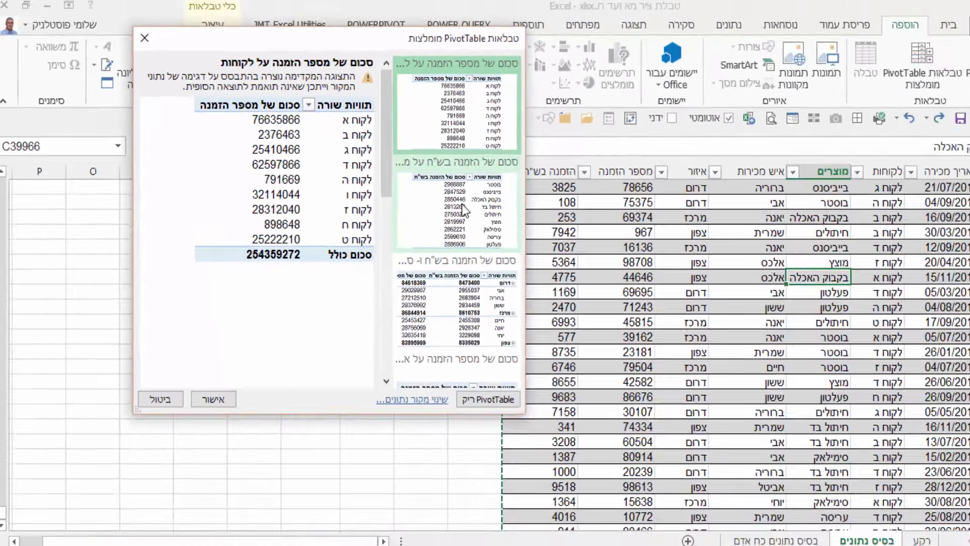
pyautogui.click(447, 203)
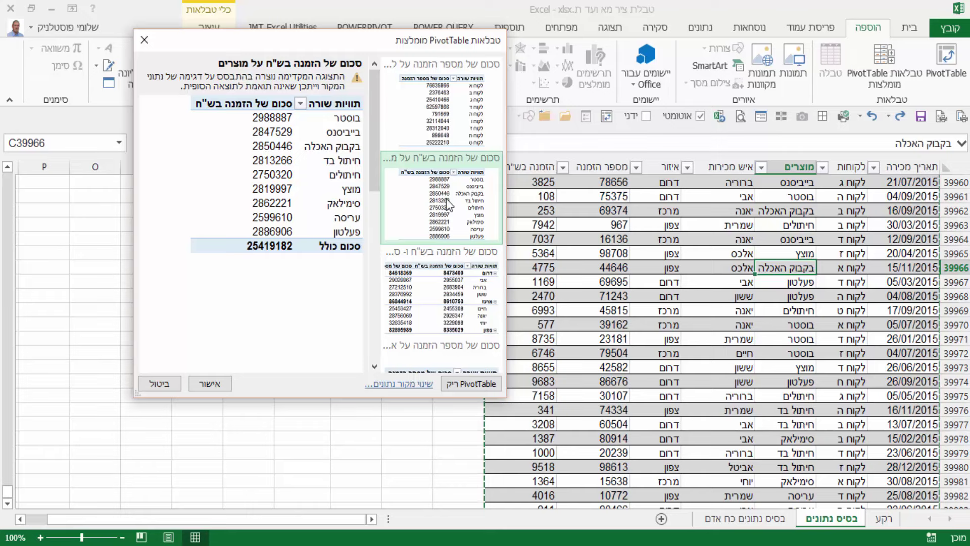
pyautogui.click(460, 313)
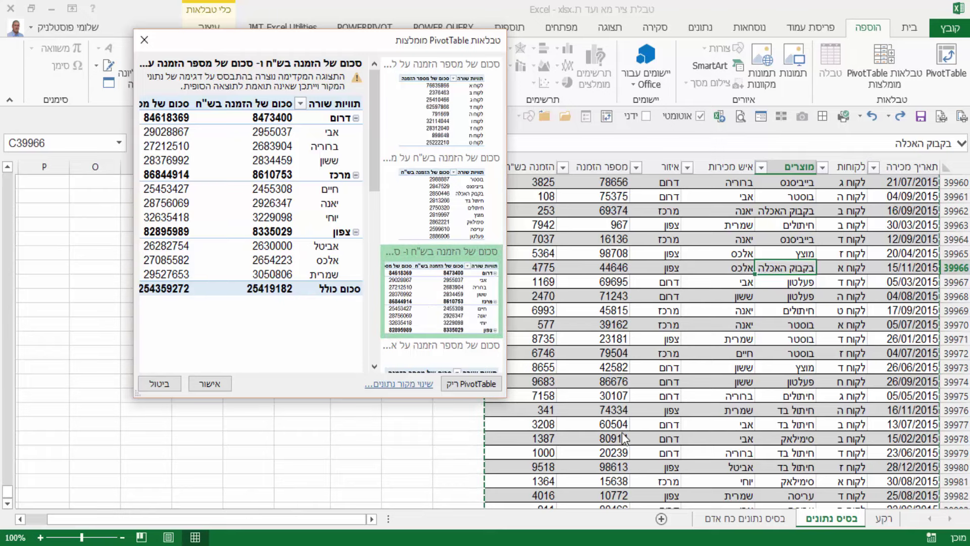
# Step: Close the recommendations and start a PivotTable from a cell in טבלה1, moving its dialog aside
pyautogui.click(161, 386)
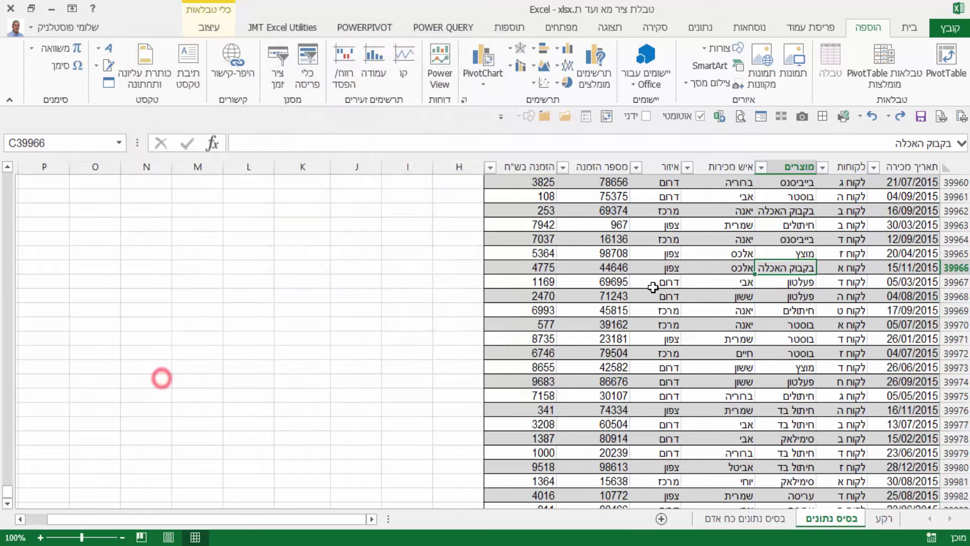
pyautogui.click(718, 297)
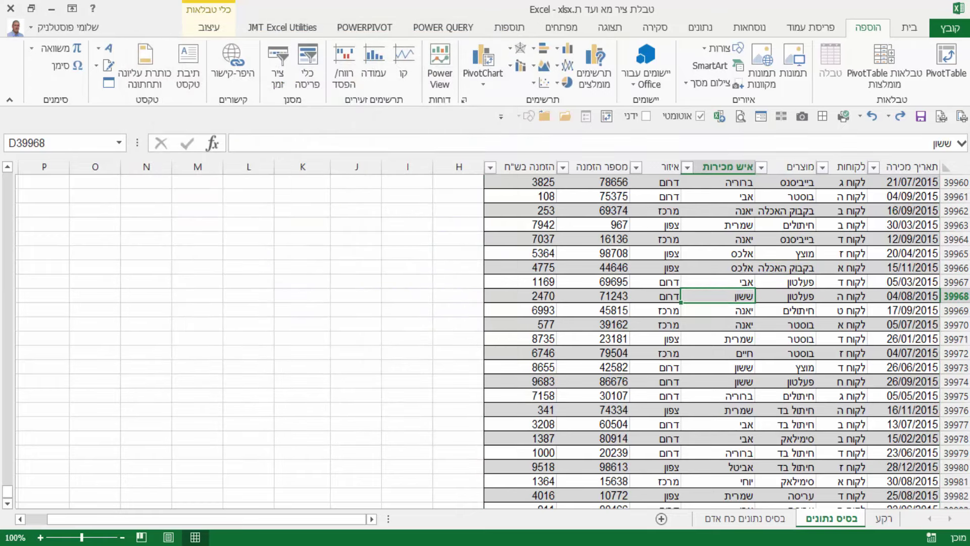
pyautogui.click(945, 58)
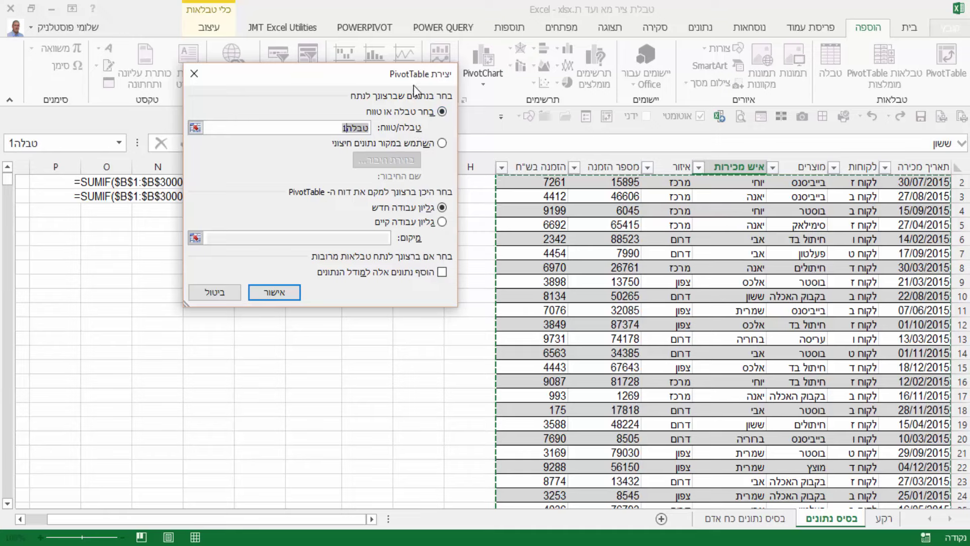
pyautogui.moveTo(415, 75); pyautogui.dragTo(440, 166)
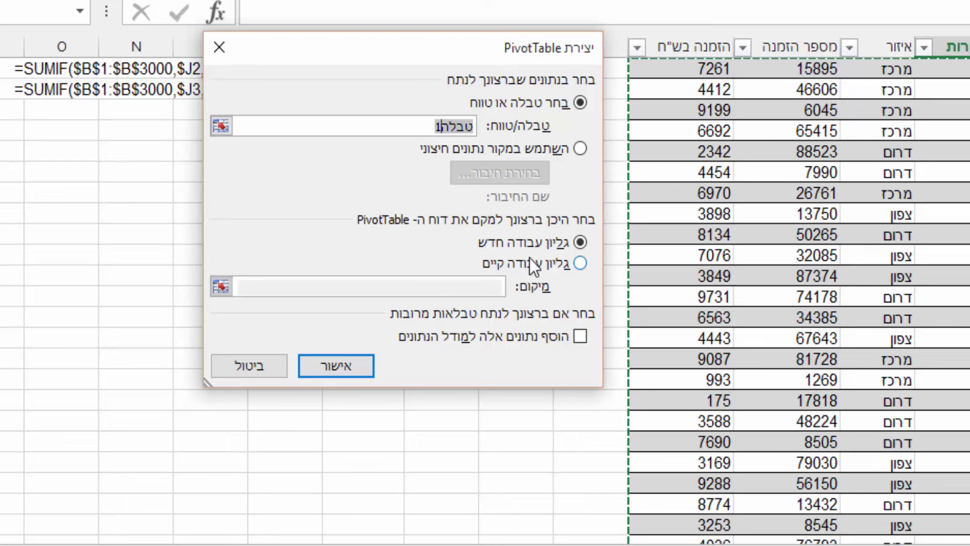
# Step: Try placing the PivotTable at J8 with Data Model off, then switch back to New Worksheet
pyautogui.moveTo(465, 46)
pyautogui.mouseDown()
pyautogui.moveTo(786, 40)
pyautogui.moveTo(861, 48)
pyautogui.mouseUp()
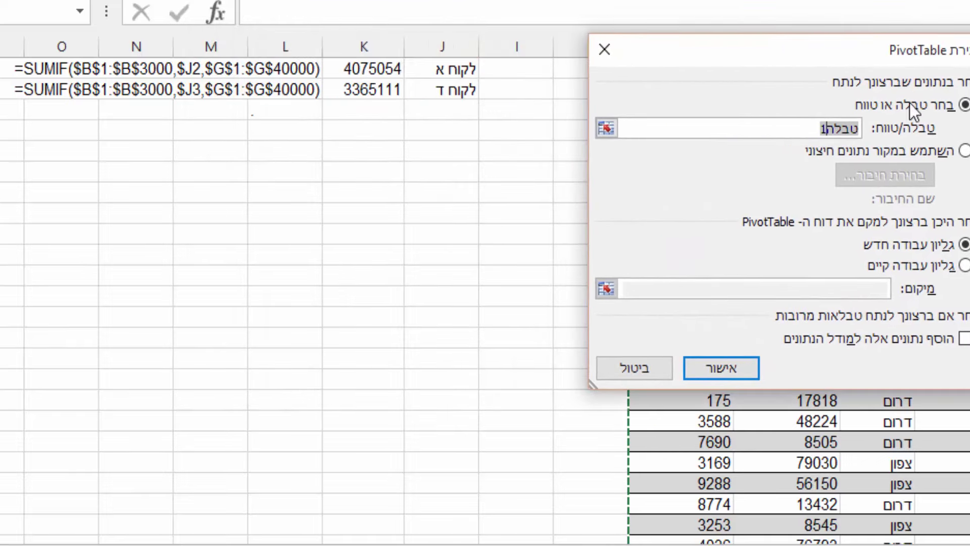
pyautogui.click(966, 265)
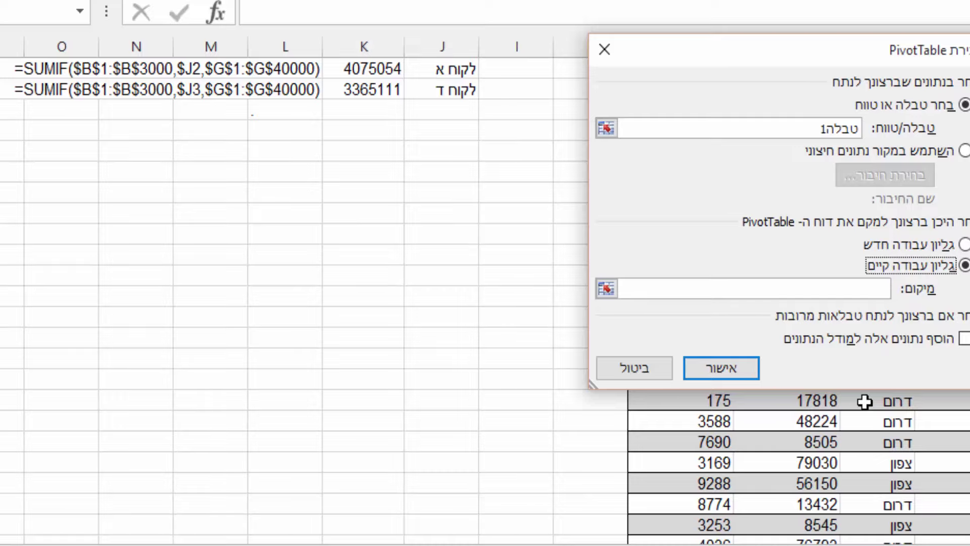
pyautogui.click(606, 289)
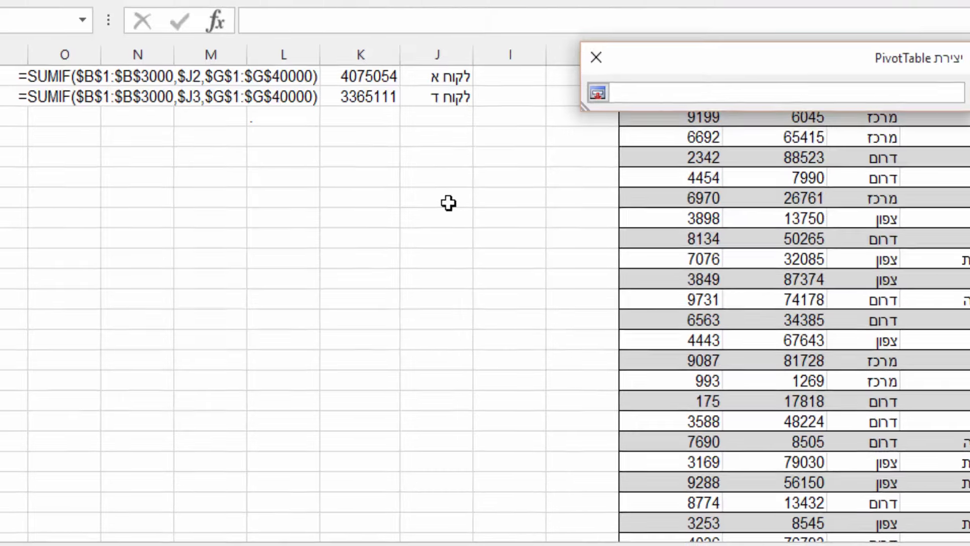
pyautogui.click(445, 203)
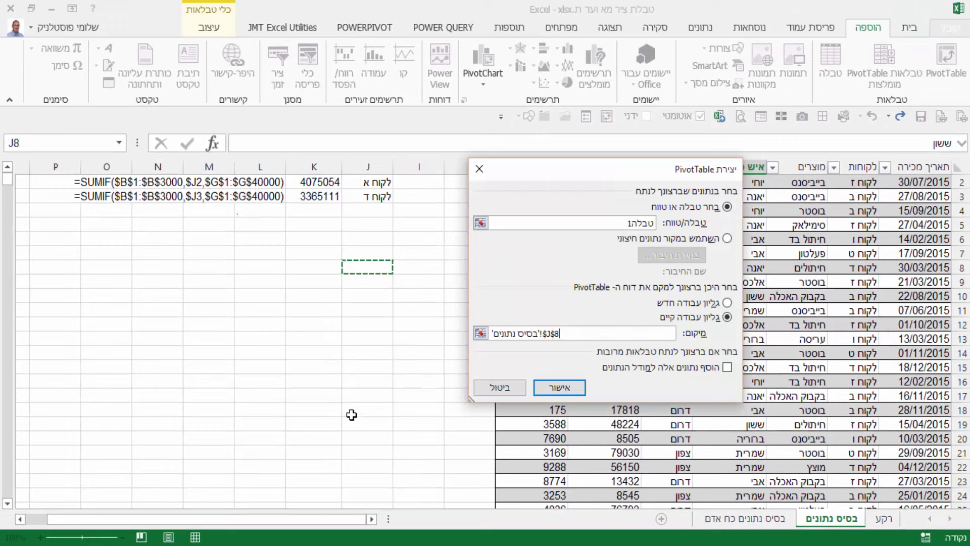
pyautogui.click(727, 368)
pyautogui.click(727, 368)
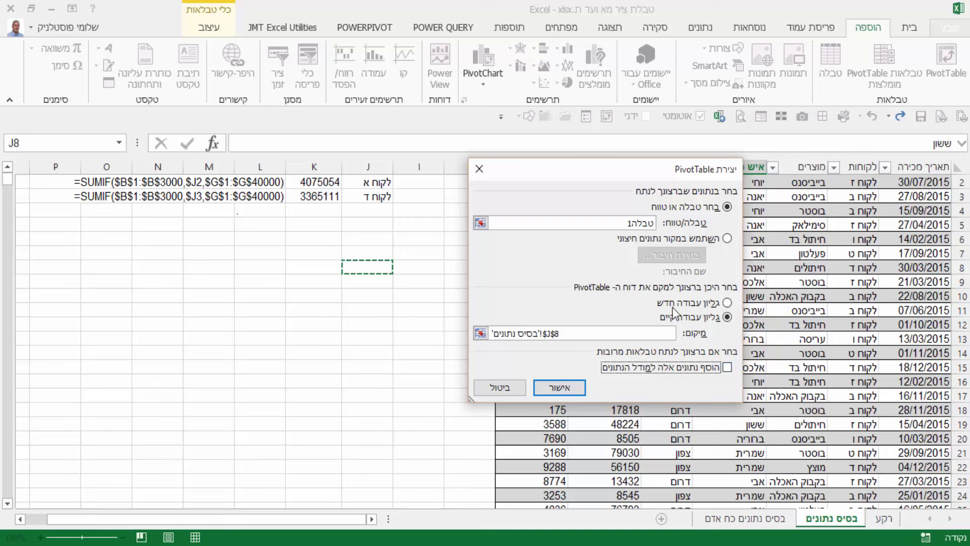
pyautogui.click(728, 303)
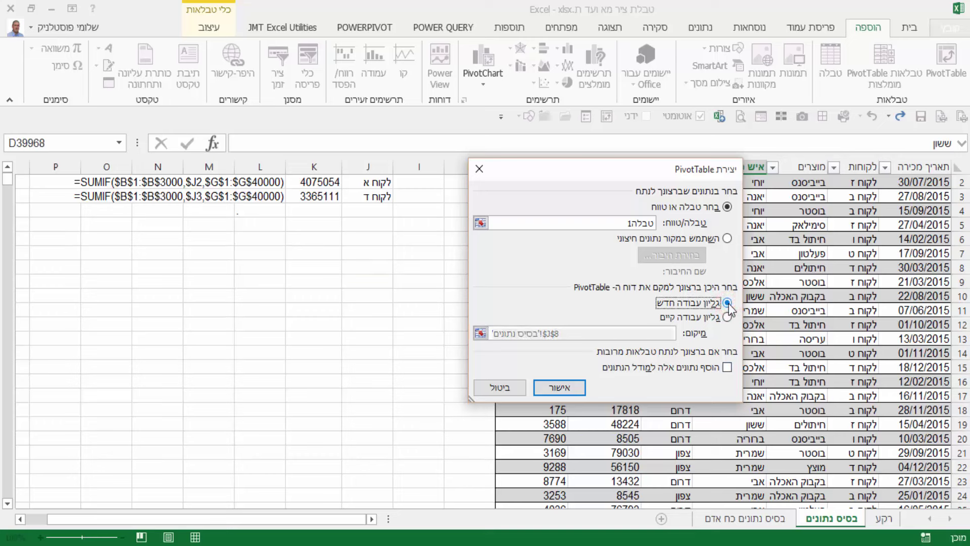
# Step: Confirm the PivotTable creation, then undock the PivotTable Fields pane and dock it on the left
pyautogui.click(566, 389)
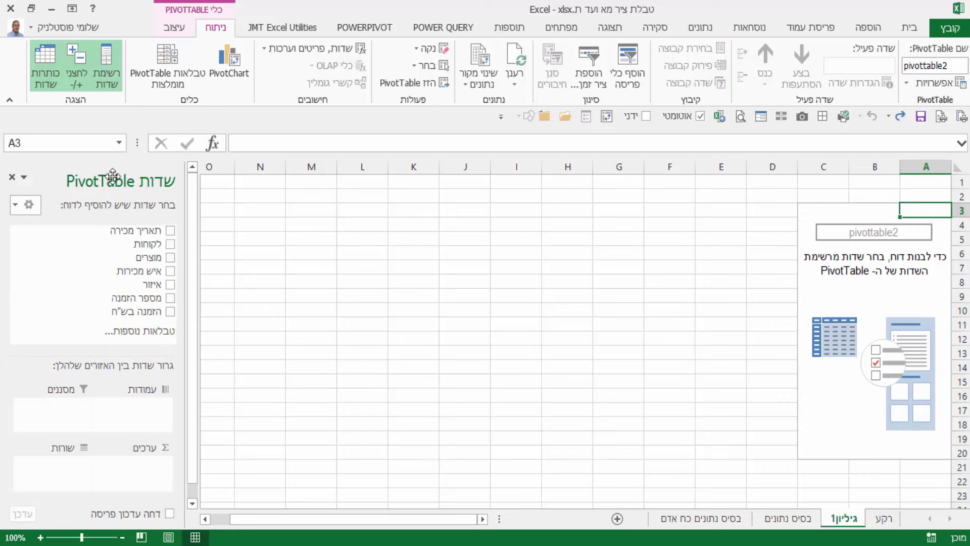
pyautogui.moveTo(113, 176)
pyautogui.mouseDown()
pyautogui.moveTo(282, 207)
pyautogui.moveTo(477, 198)
pyautogui.moveTo(66, 143)
pyautogui.moveTo(159, 197)
pyautogui.mouseUp()
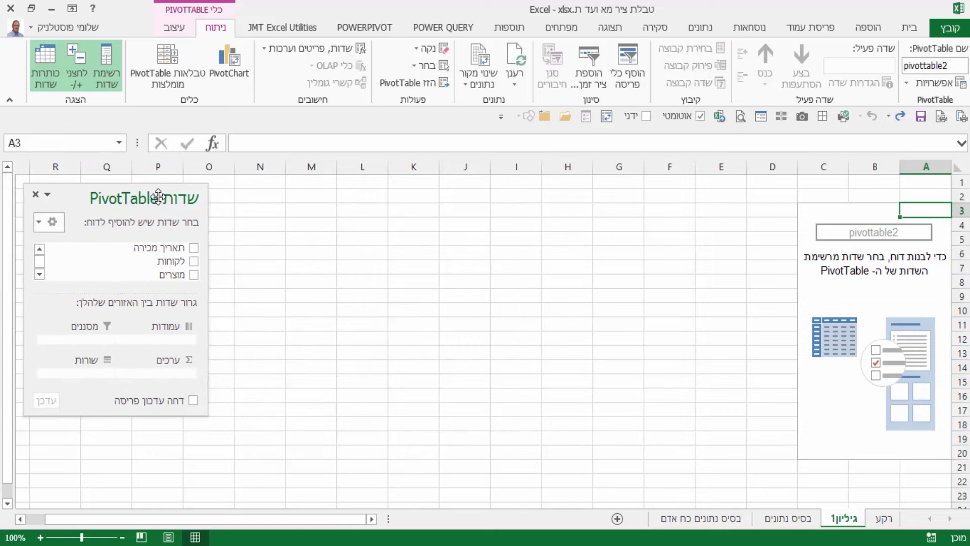
pyautogui.moveTo(88, 196)
pyautogui.mouseDown()
pyautogui.moveTo(44, 101)
pyautogui.moveTo(17, 140)
pyautogui.mouseUp()
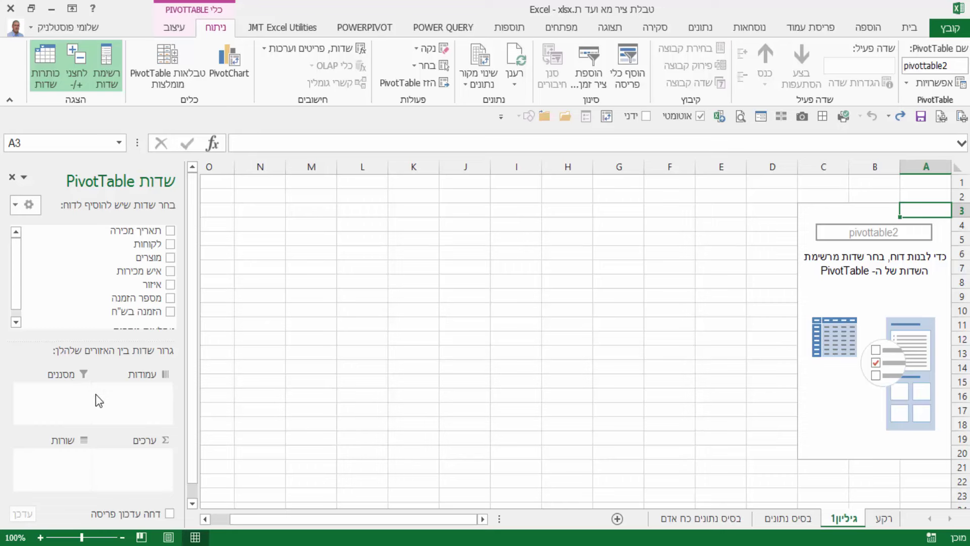
# Step: Put the לקוחות field in Rows, listing nine customers לקוח א–ט plus a grand total
pyautogui.click(146, 395)
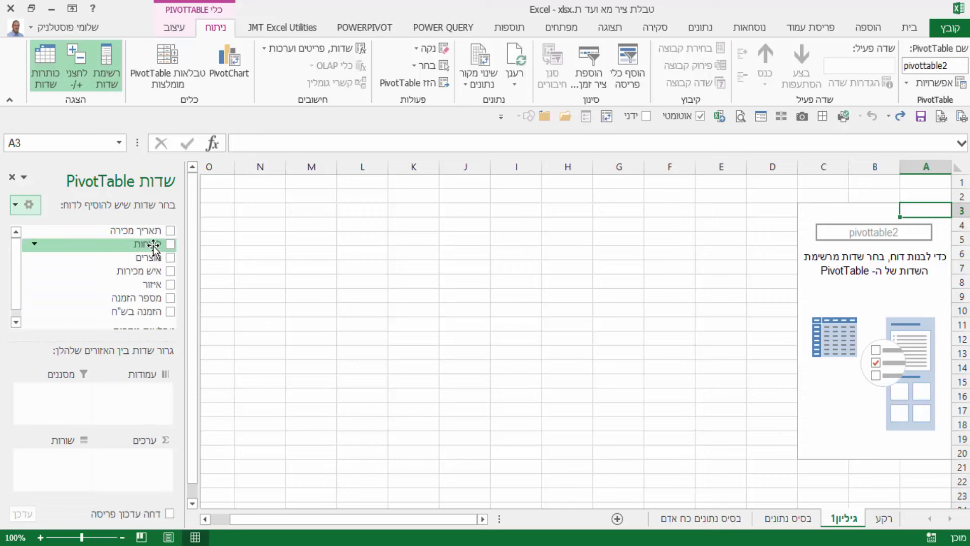
pyautogui.moveTo(153, 247); pyautogui.dragTo(68, 470)
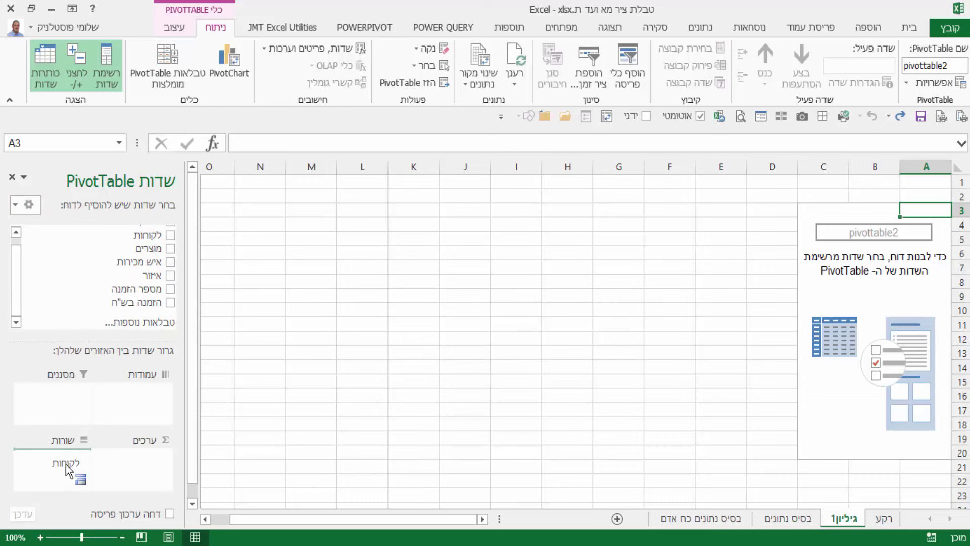
pyautogui.moveTo(67, 470); pyautogui.dragTo(70, 469)
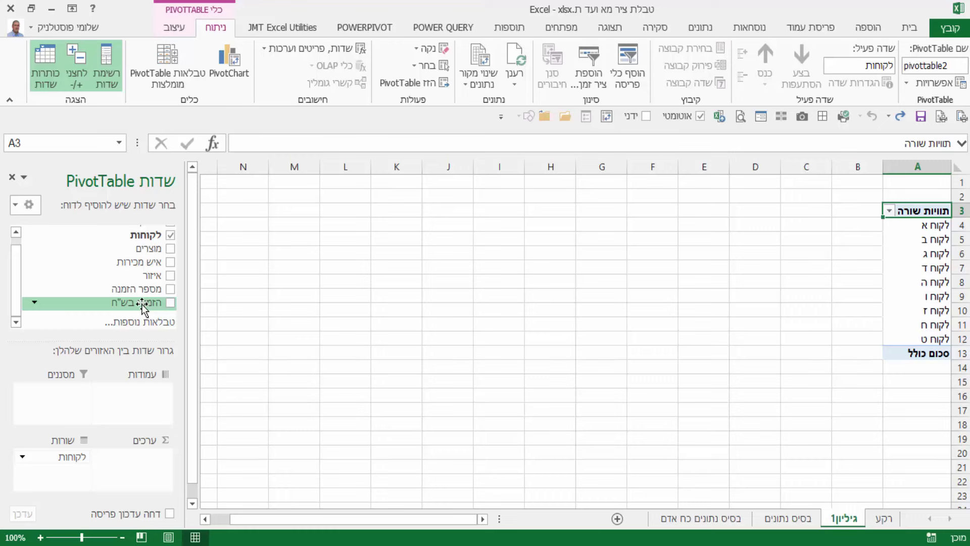
pyautogui.moveTo(143, 303); pyautogui.dragTo(142, 462)
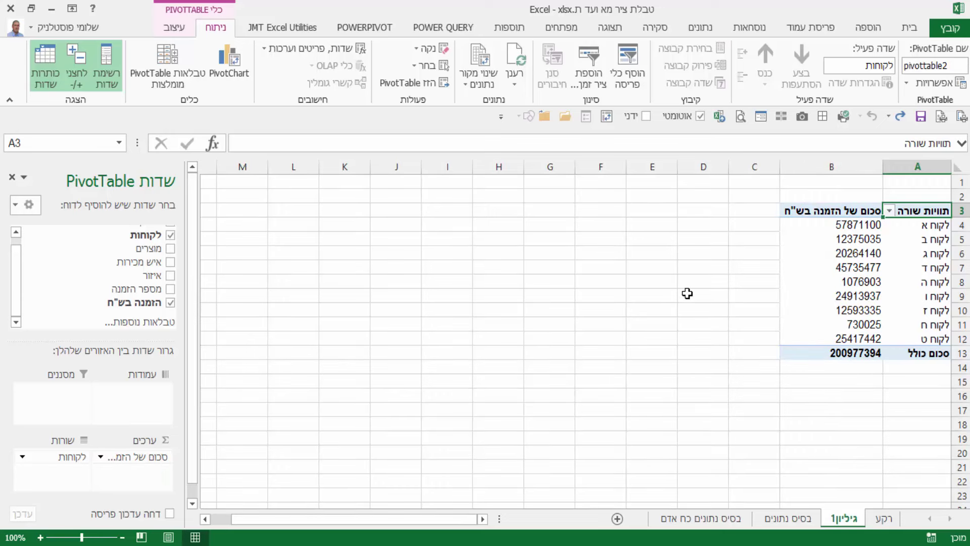
pyautogui.moveTo(136, 457)
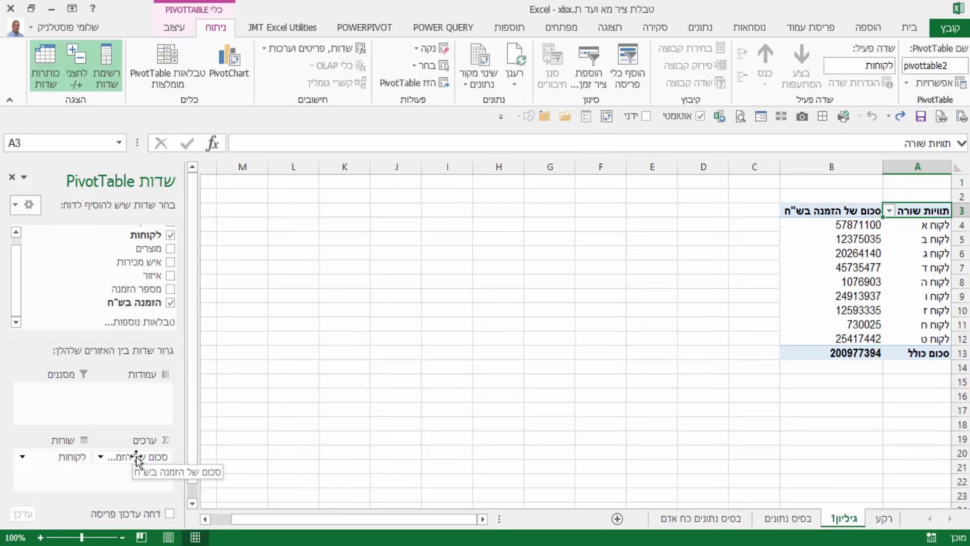
pyautogui.moveTo(136, 457)
pyautogui.mouseDown()
pyautogui.moveTo(222, 432)
pyautogui.moveTo(281, 391)
pyautogui.mouseUp()
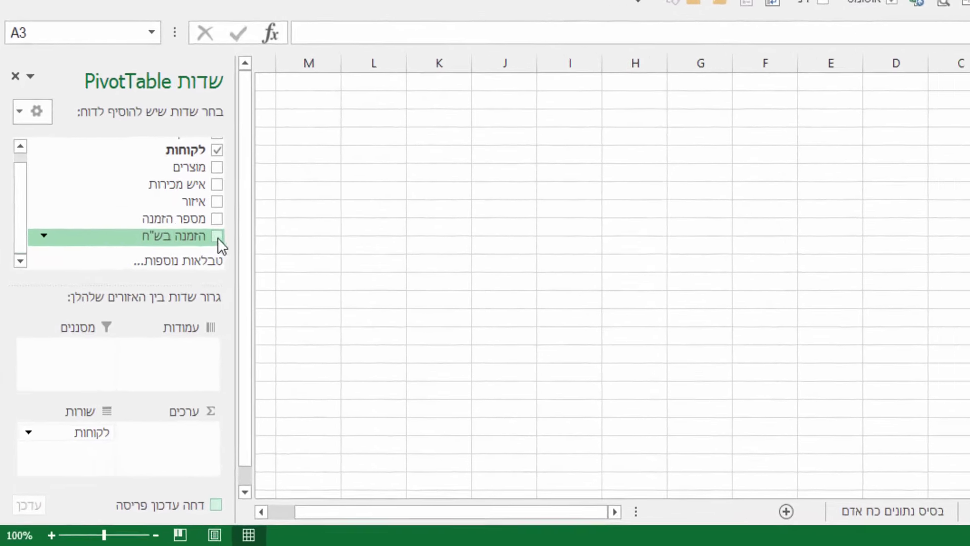
# Step: Sum הזמנה בש"ח per customer (grand total 200977394), briefly adding then removing מספר הזמנה
pyautogui.click(178, 292)
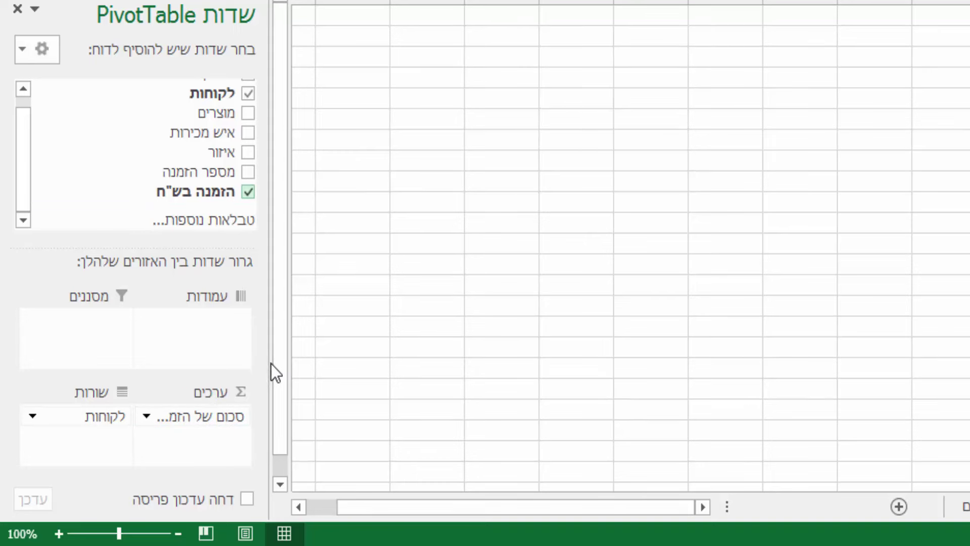
pyautogui.moveTo(268, 360); pyautogui.dragTo(359, 354)
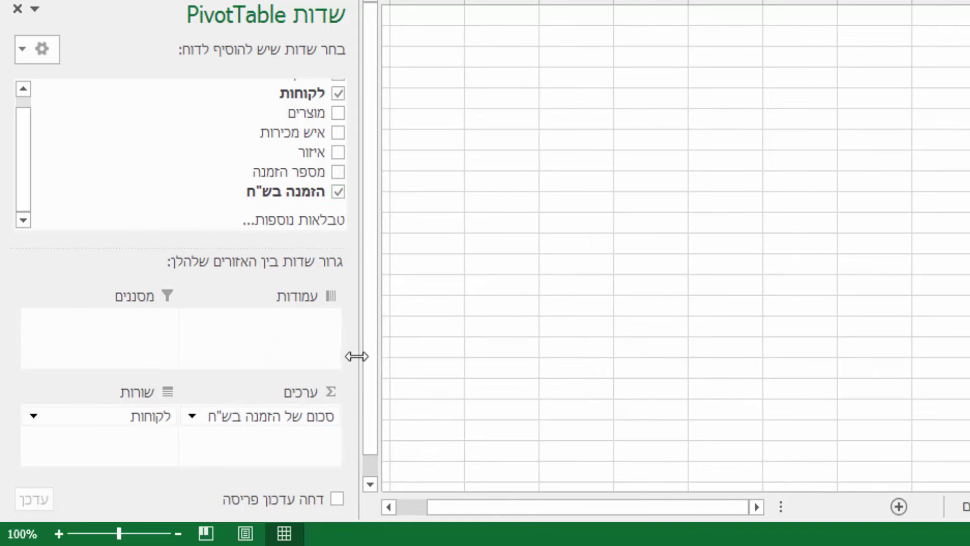
pyautogui.moveTo(288, 171)
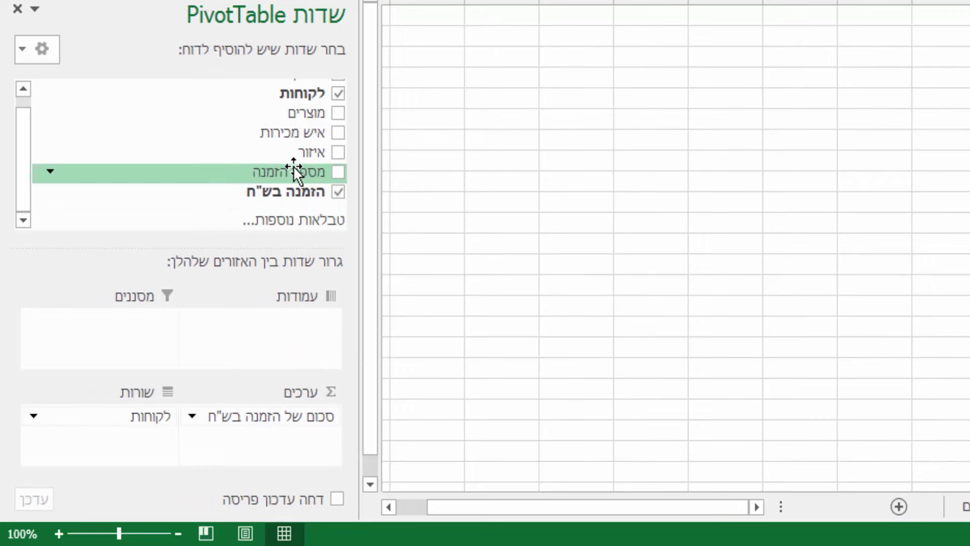
pyautogui.click(338, 172)
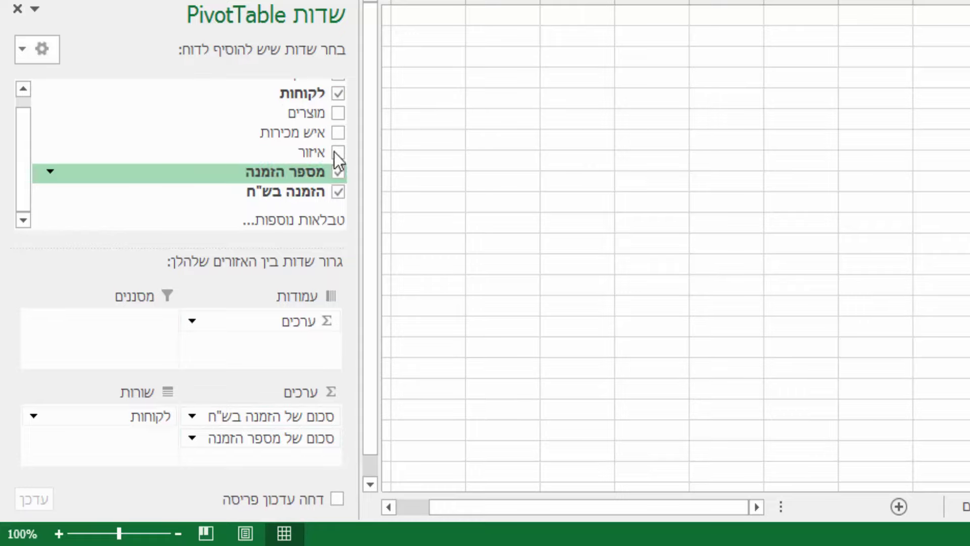
pyautogui.click(338, 172)
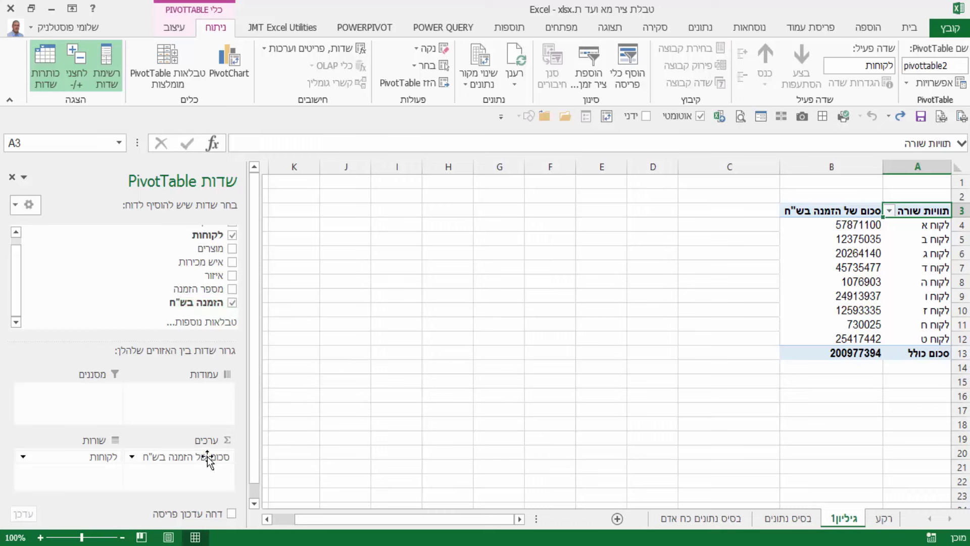
pyautogui.moveTo(207, 456); pyautogui.dragTo(298, 427)
pyautogui.moveTo(207, 302)
pyautogui.mouseDown()
pyautogui.moveTo(191, 464)
pyautogui.moveTo(156, 409)
pyautogui.moveTo(217, 303)
pyautogui.mouseUp()
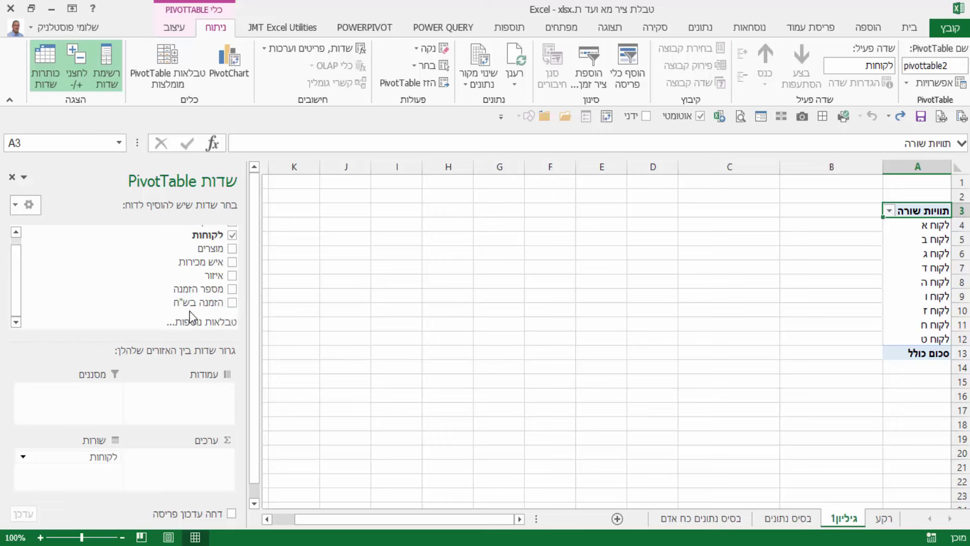
pyautogui.rightClick(208, 305)
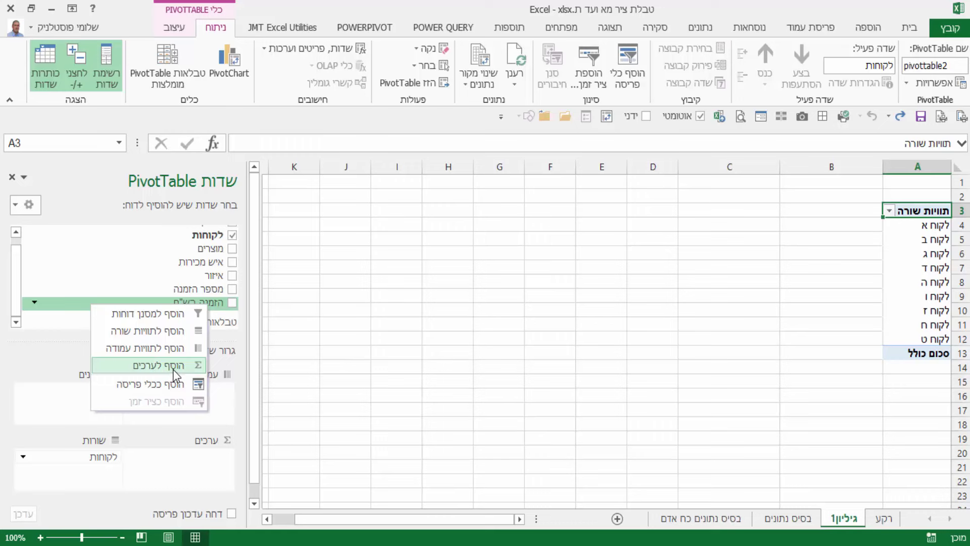
pyautogui.click(174, 374)
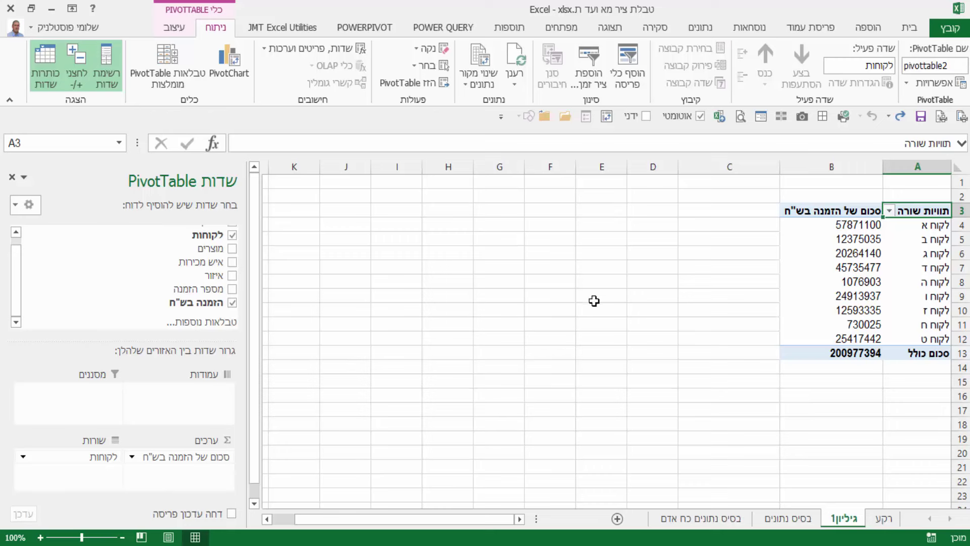
# Step: Nest the מוצרים field under לקוחות in Rows and widen column A for product names
pyautogui.moveTo(133, 304); pyautogui.dragTo(221, 234)
pyautogui.moveTo(210, 249)
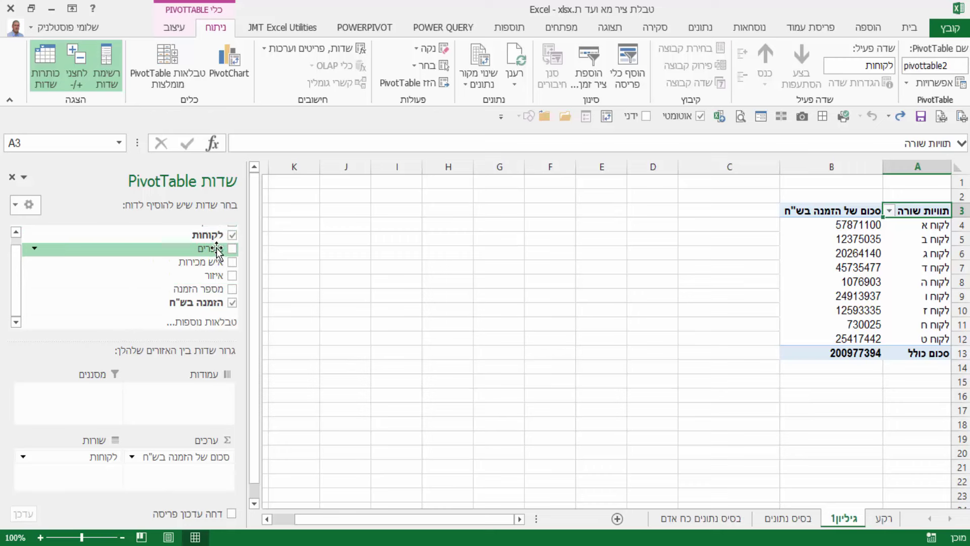
pyautogui.moveTo(217, 249); pyautogui.dragTo(104, 469)
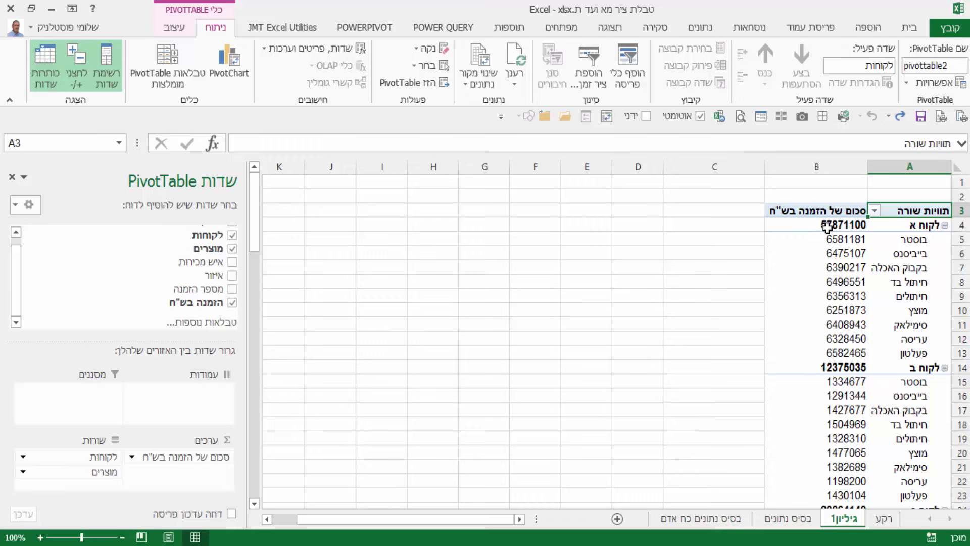
pyautogui.moveTo(849, 239); pyautogui.dragTo(851, 353)
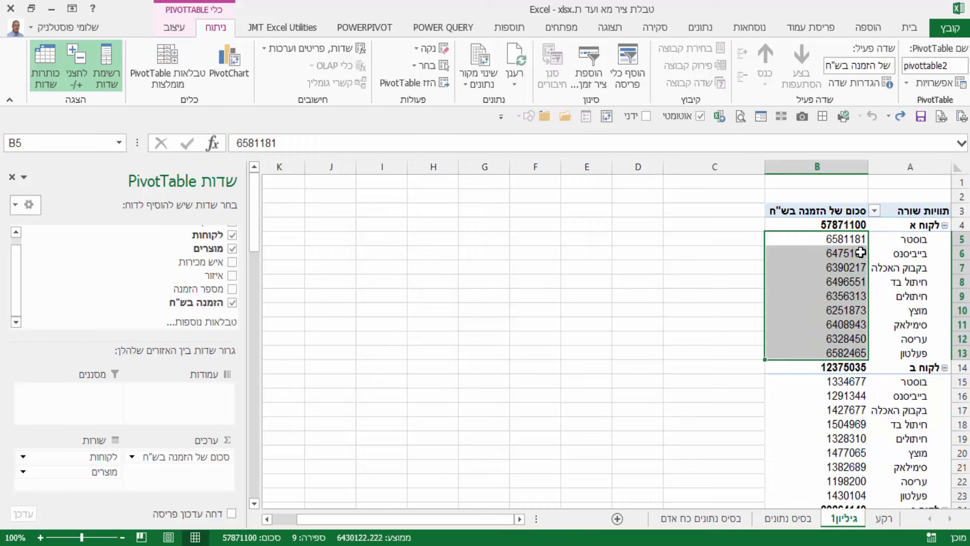
pyautogui.moveTo(869, 166); pyautogui.dragTo(834, 166)
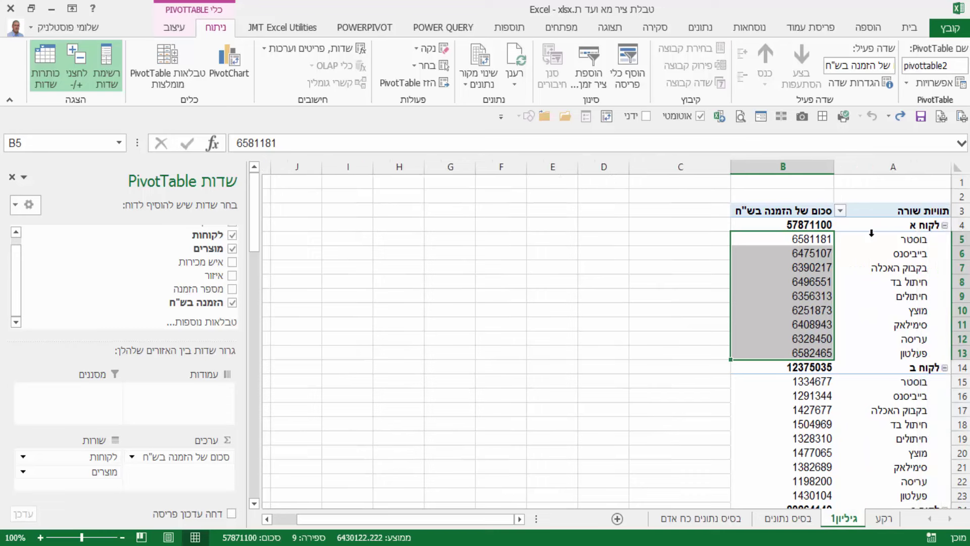
pyautogui.click(883, 257)
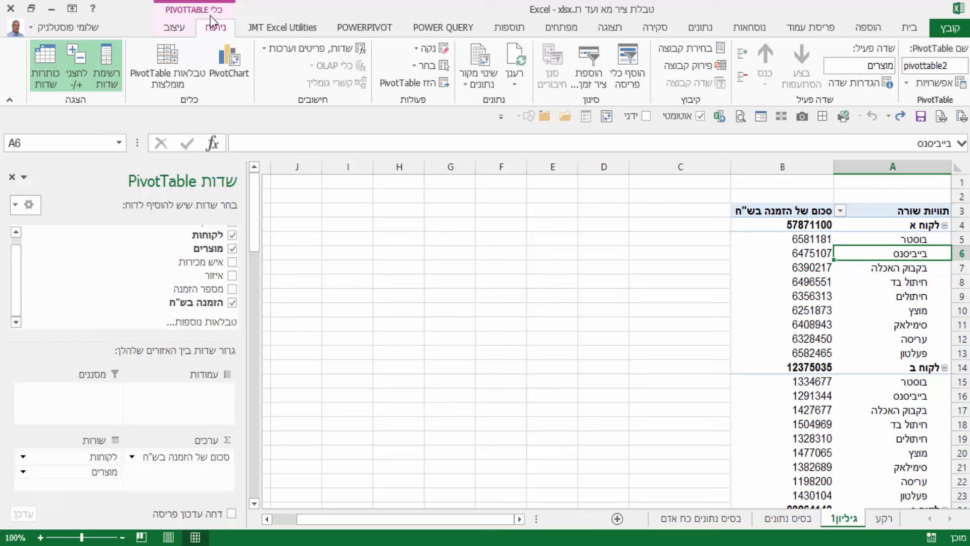
# Step: Set the pivot table's Report Layout to Show in Tabular Form
pyautogui.click(181, 28)
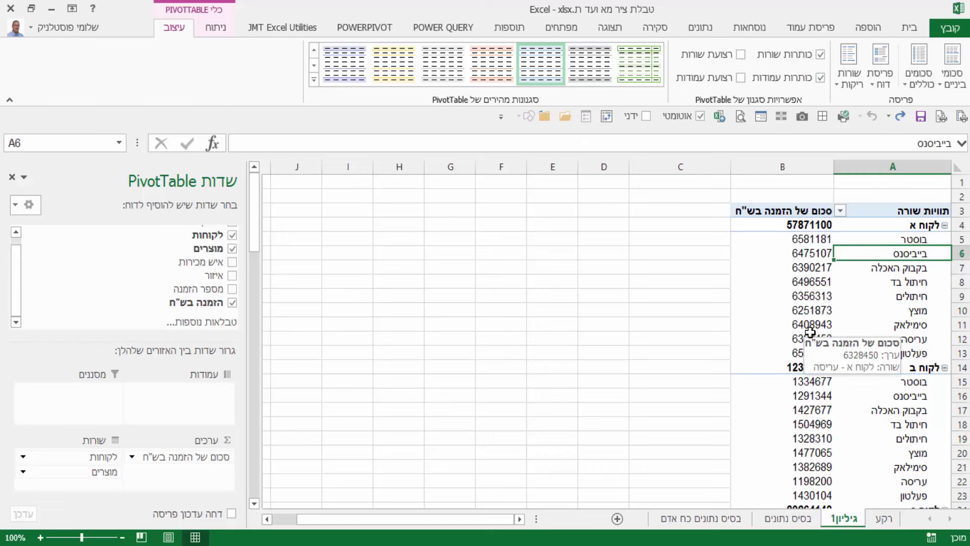
pyautogui.click(880, 81)
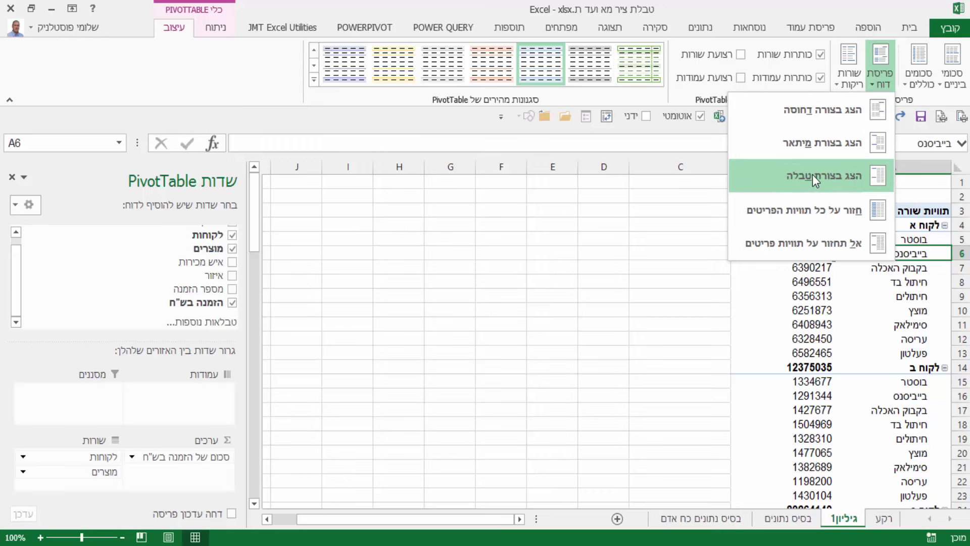
pyautogui.click(814, 175)
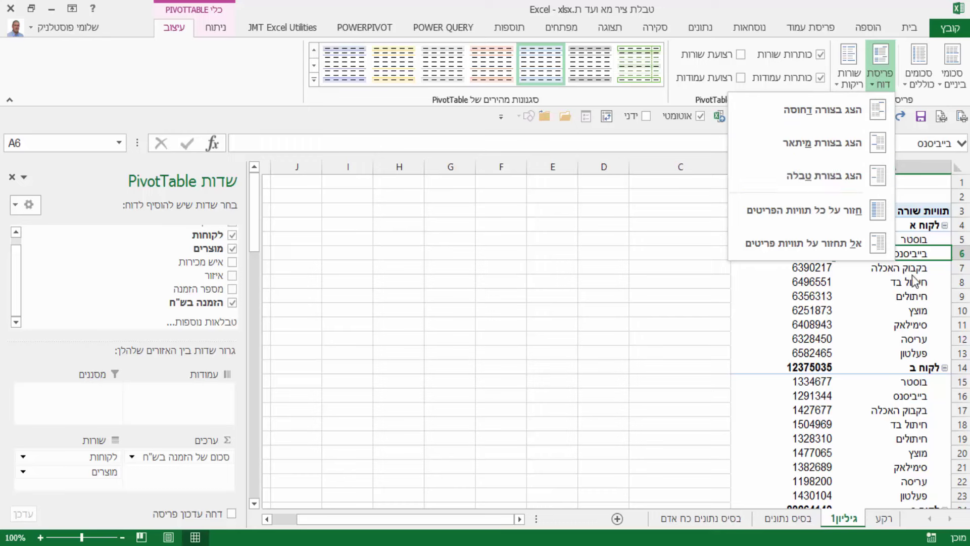
pyautogui.click(922, 206)
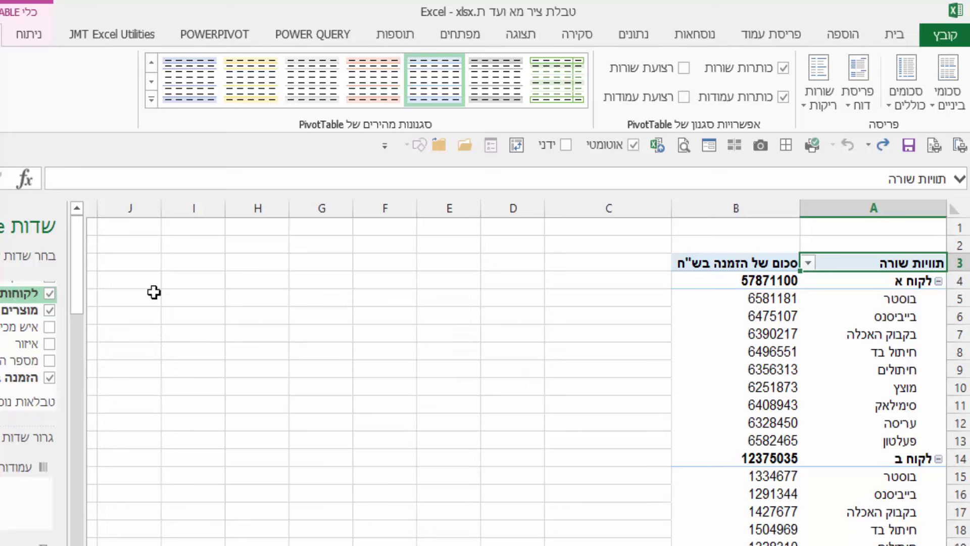
pyautogui.click(873, 106)
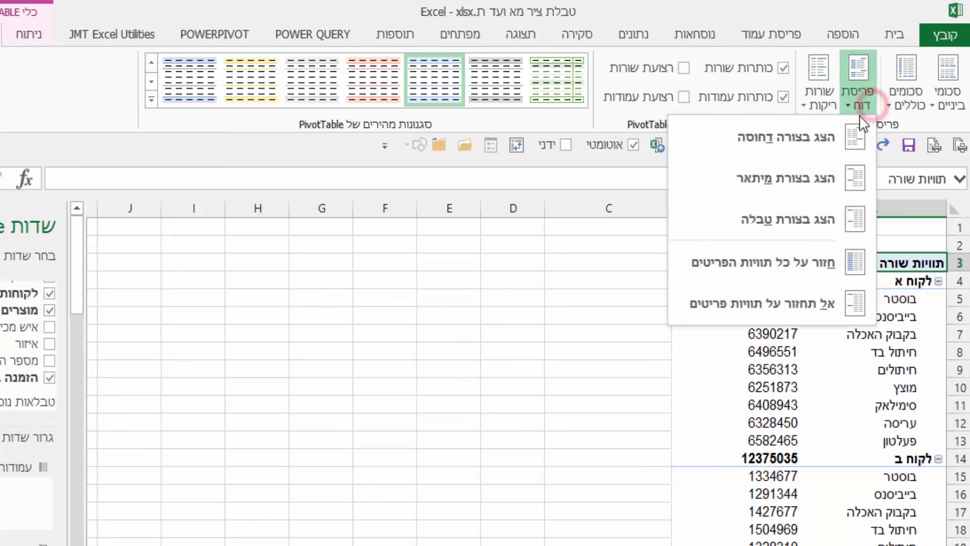
pyautogui.click(777, 229)
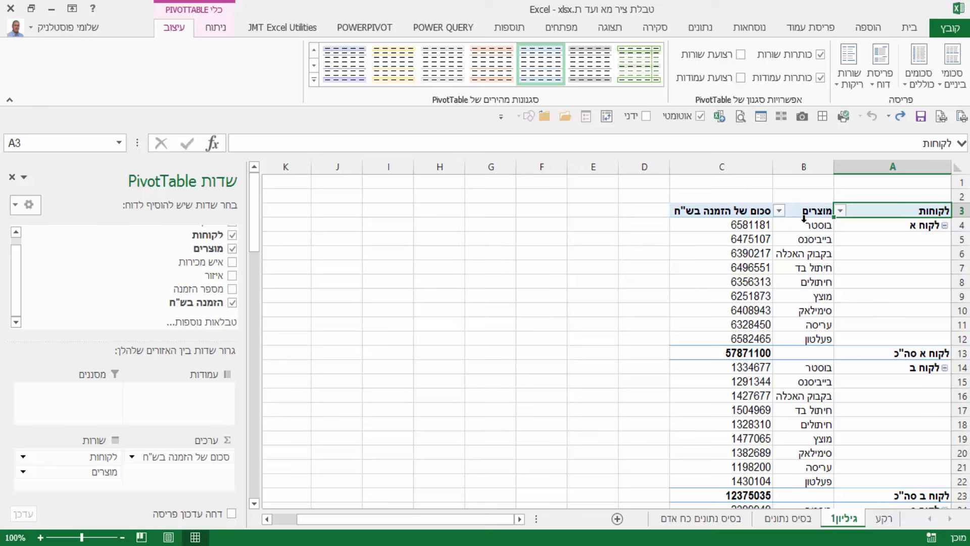
pyautogui.moveTo(747, 353)
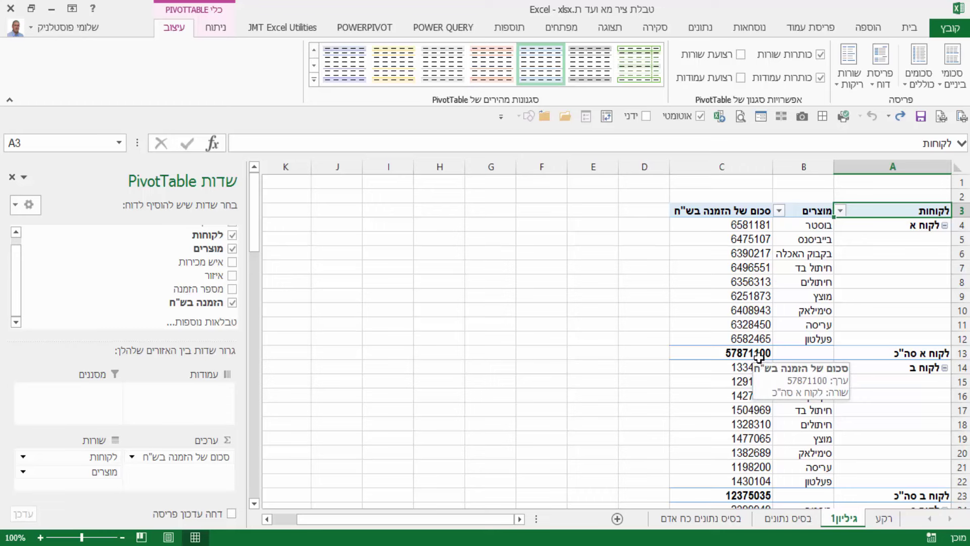
# Step: Show all subtotals at the bottom of each customer group, e.g. לקוח ב סה"כ 12375035
pyautogui.click(905, 294)
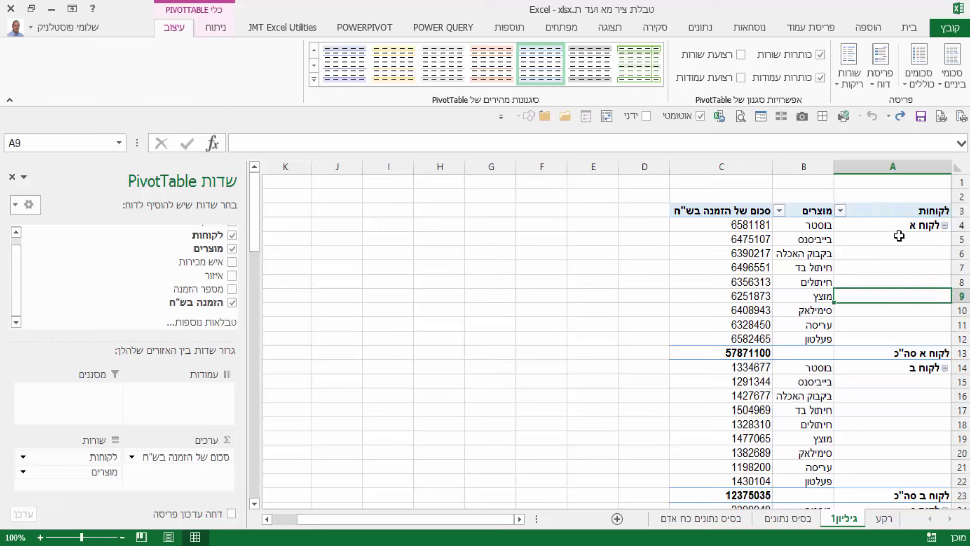
pyautogui.click(902, 354)
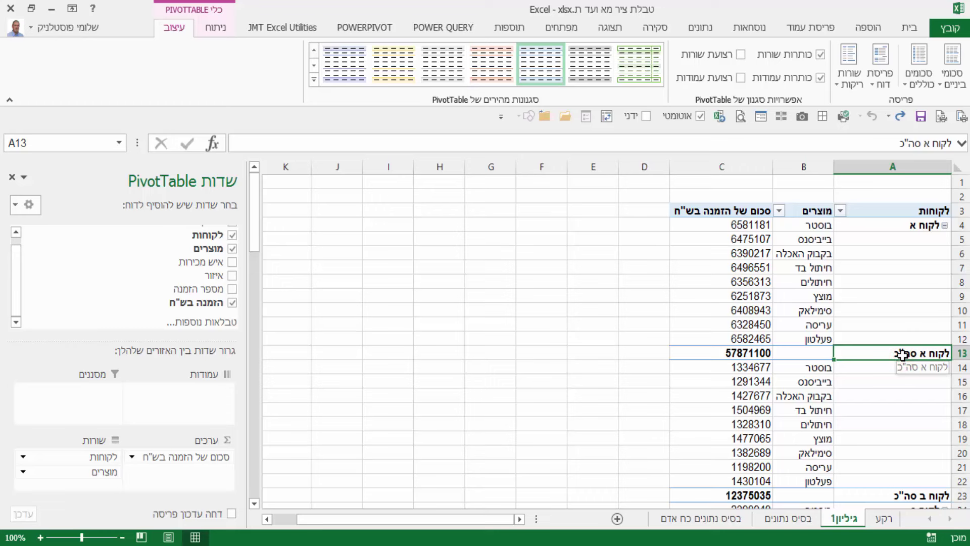
pyautogui.click(955, 81)
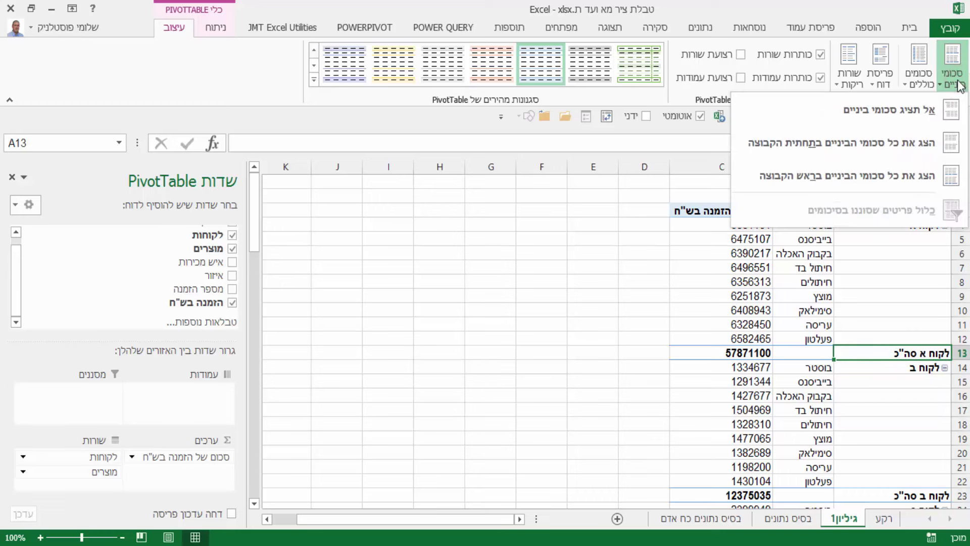
pyautogui.click(867, 114)
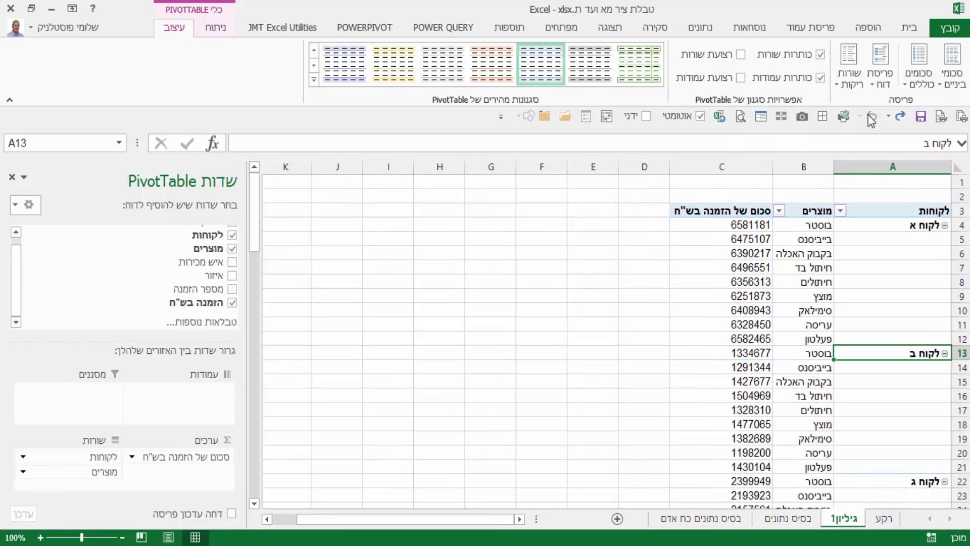
pyautogui.click(954, 76)
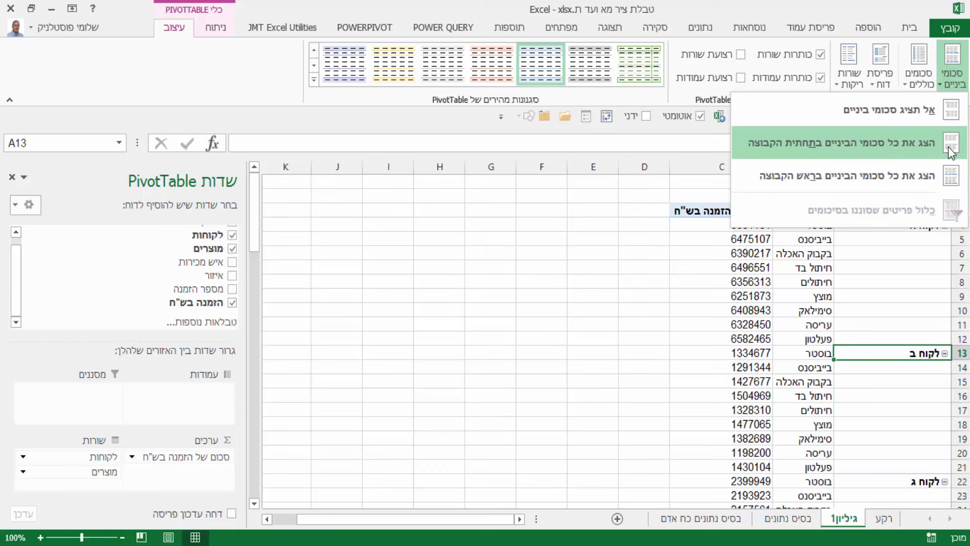
pyautogui.click(925, 142)
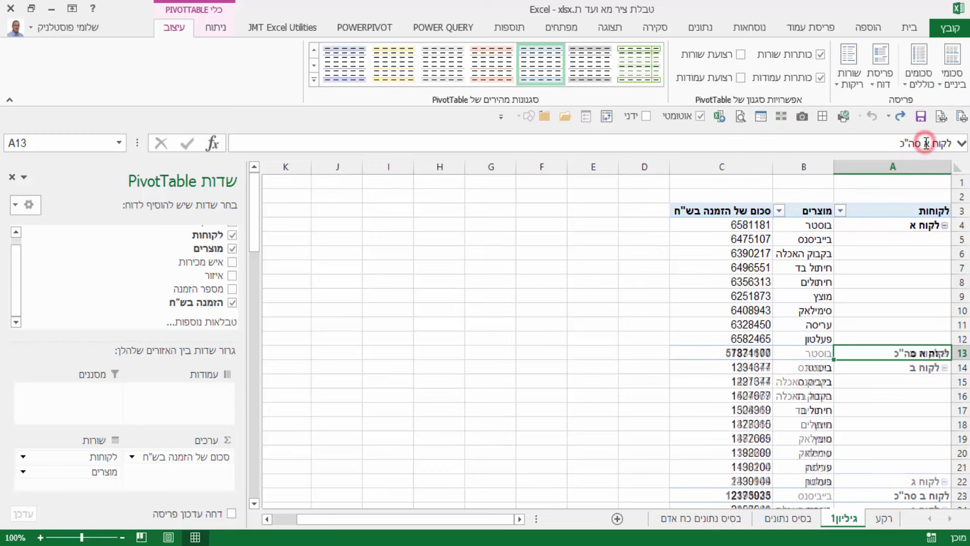
pyautogui.click(953, 75)
pyautogui.click(867, 184)
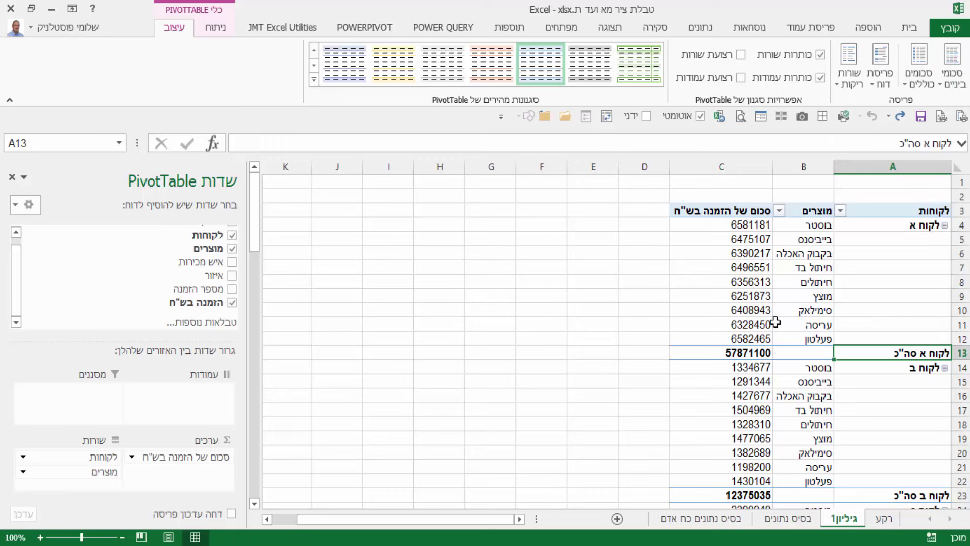
# Step: Switch the pivot table's Report Layout to Show in Compact Form
pyautogui.click(892, 83)
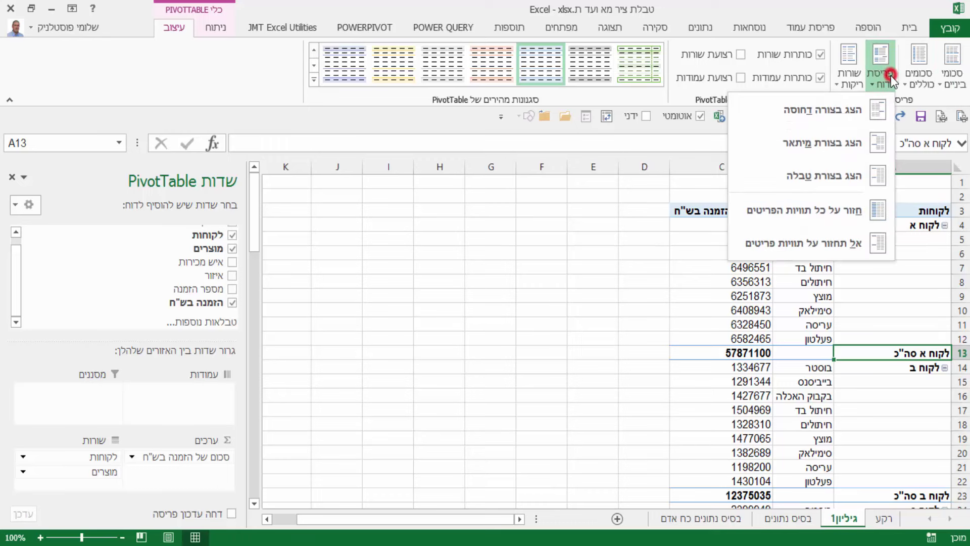
pyautogui.click(907, 287)
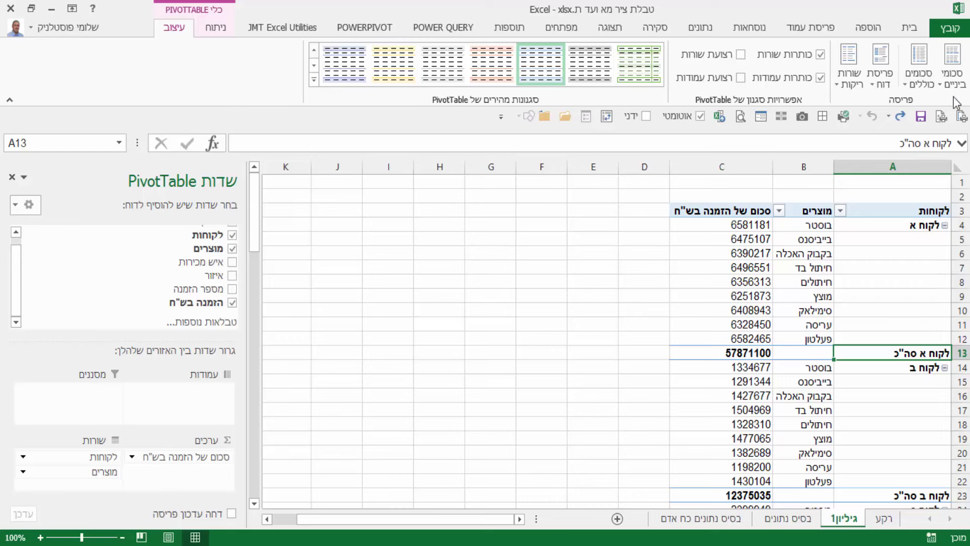
pyautogui.click(880, 85)
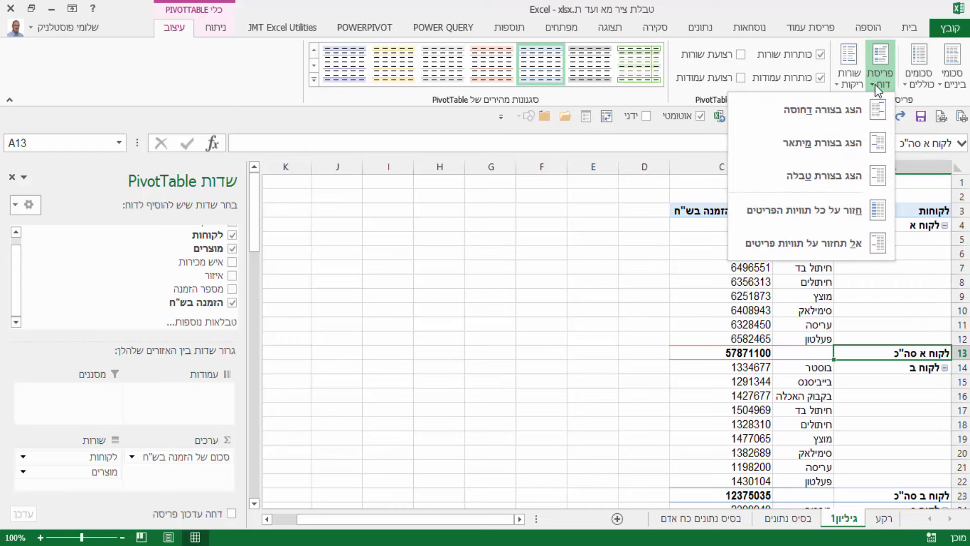
pyautogui.click(849, 111)
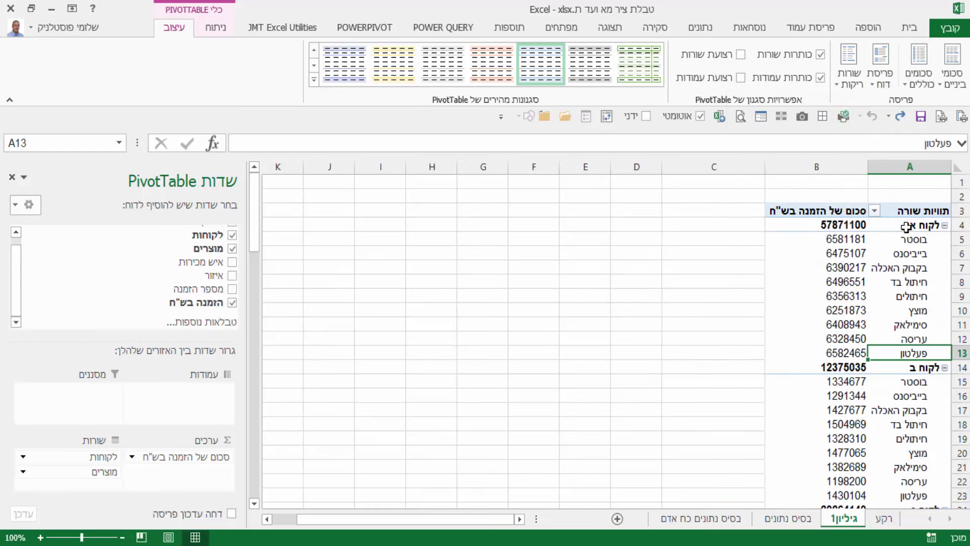
pyautogui.click(880, 81)
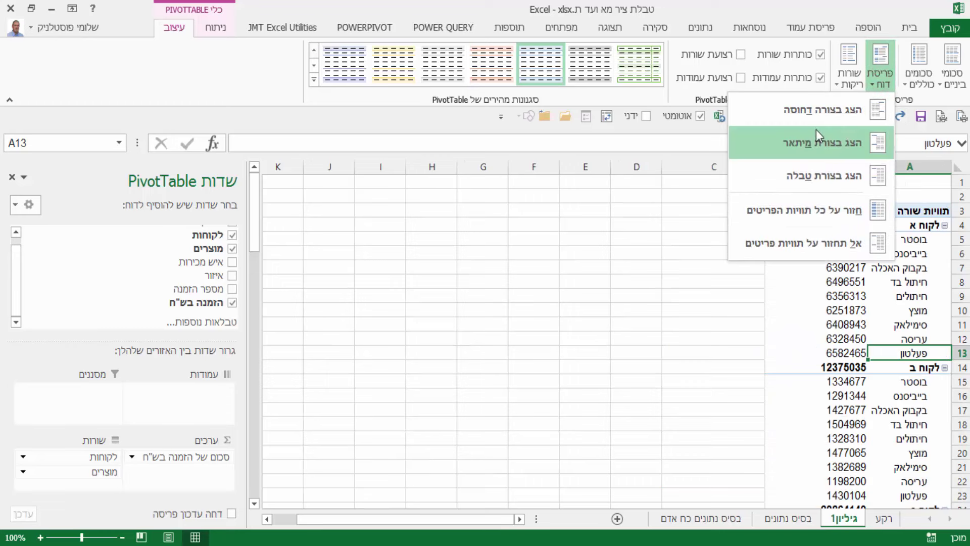
pyautogui.click(834, 125)
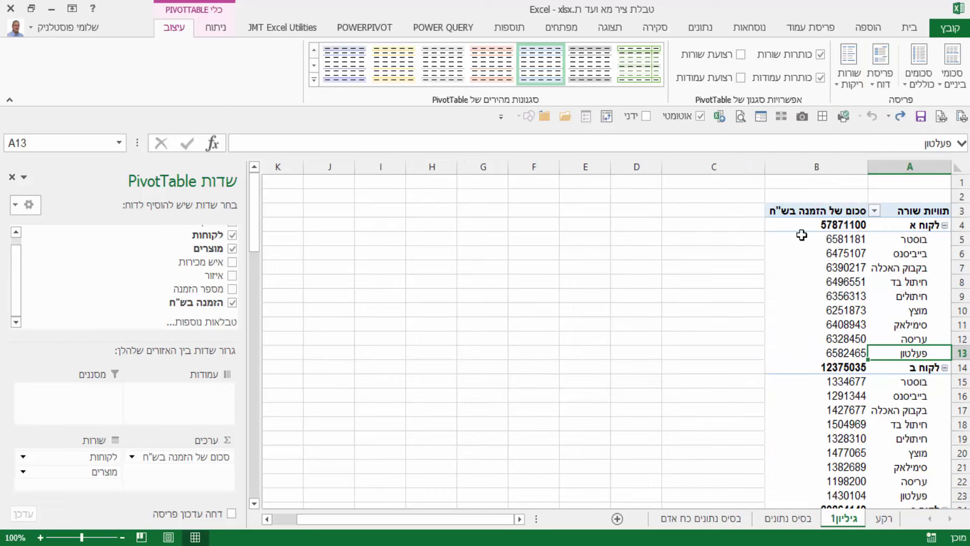
# Step: Select customer א's amounts B5:B13, then return the layout to Show in Tabular Form
pyautogui.click(829, 223)
pyautogui.press('Right')
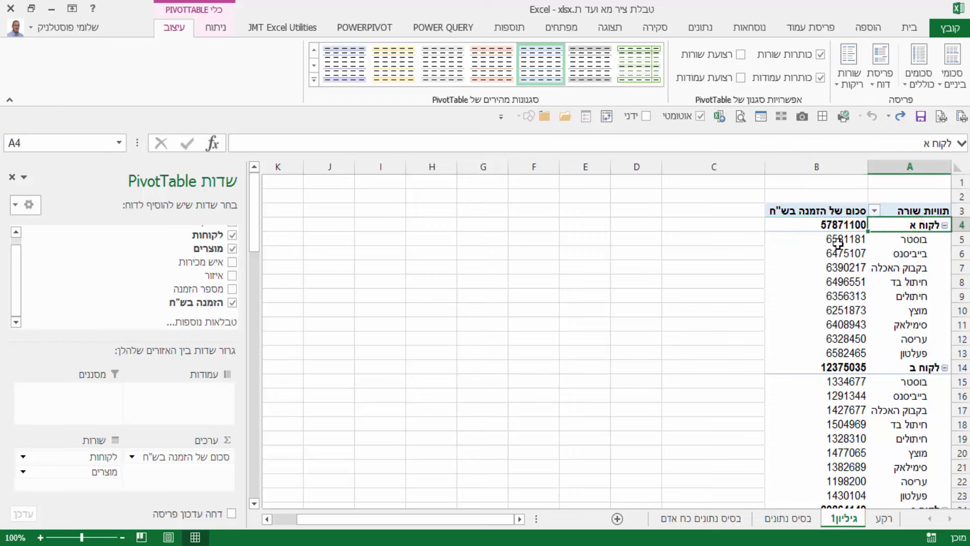
pyautogui.moveTo(837, 244); pyautogui.dragTo(834, 351)
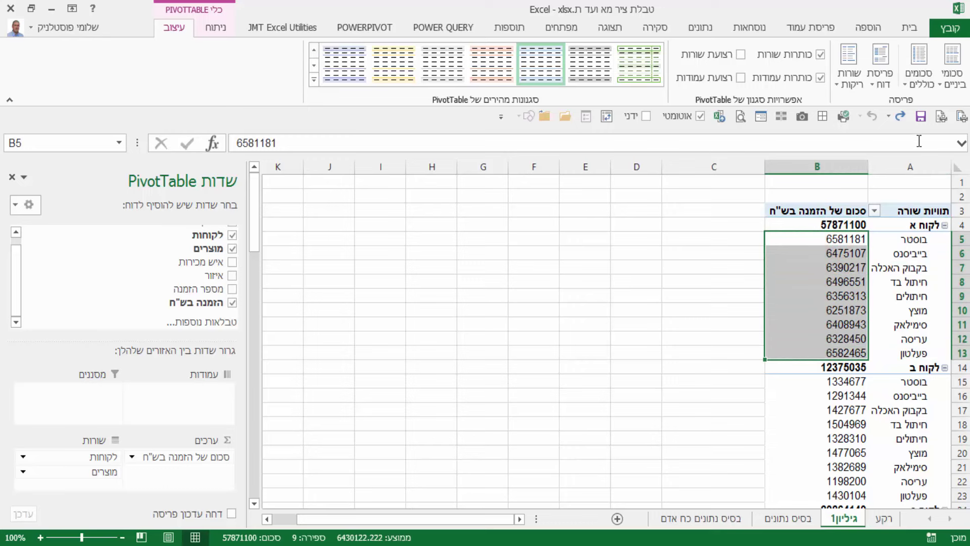
pyautogui.click(884, 84)
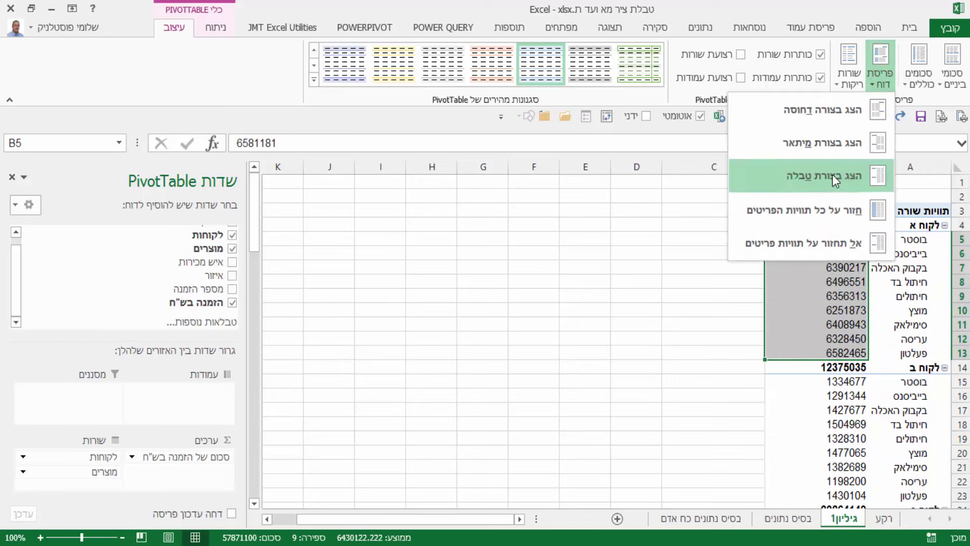
pyautogui.click(810, 186)
pyautogui.click(876, 309)
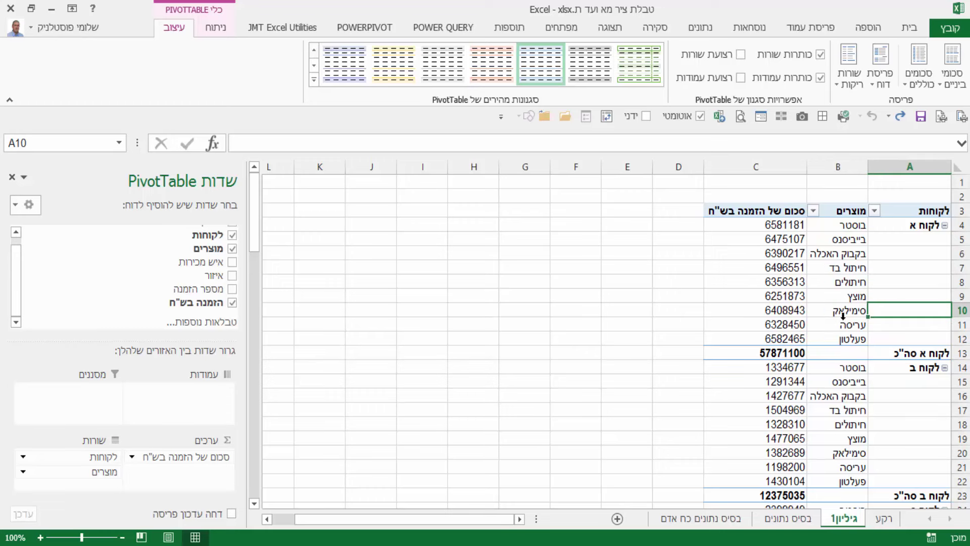
# Step: Turn on Banded Rows in PivotTable Style Options and check the grey striping
pyautogui.click(741, 55)
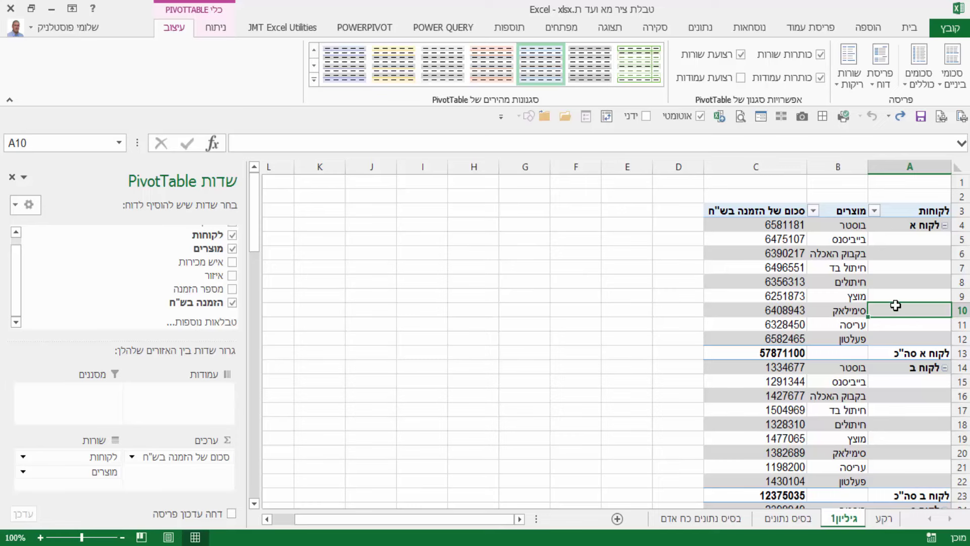
pyautogui.scroll(-1, 863, 332)
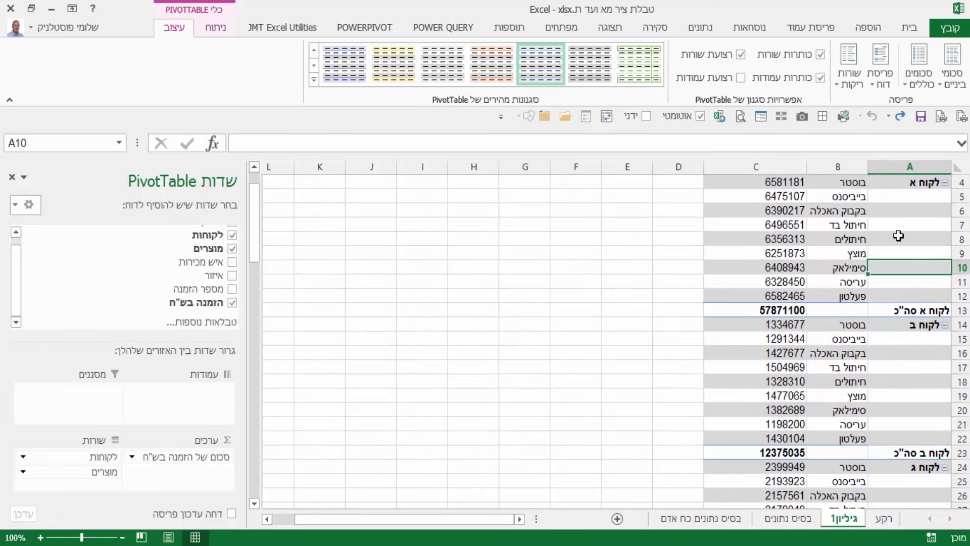
pyautogui.scroll(1, 835, 357)
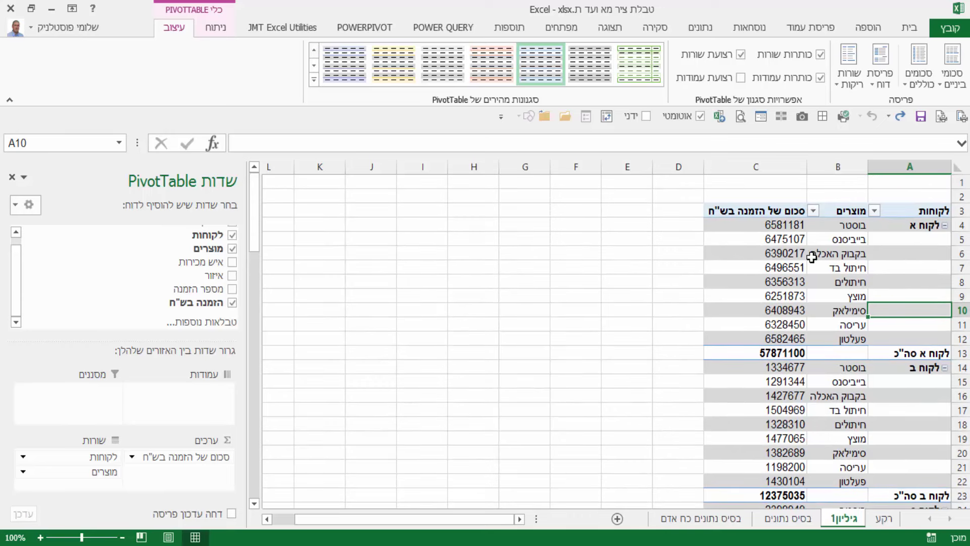
pyautogui.click(807, 167)
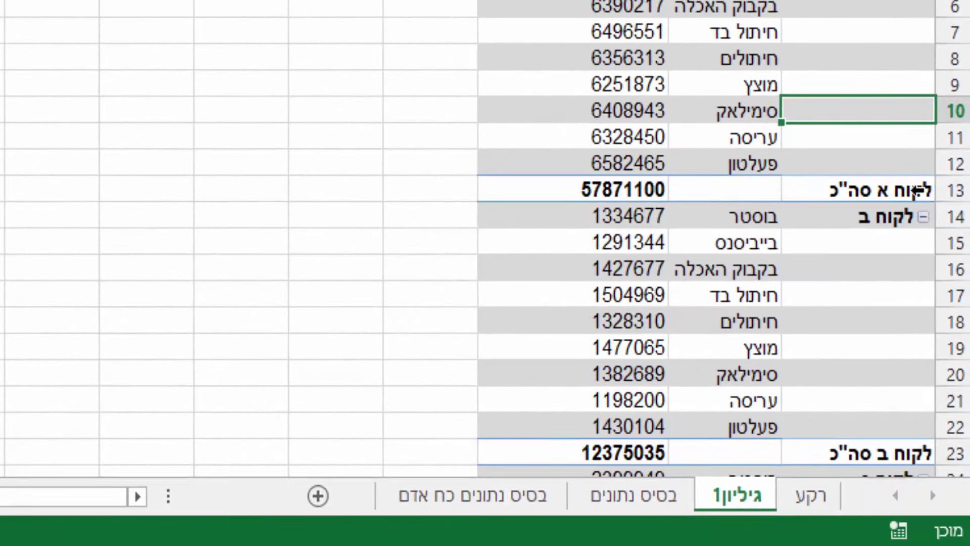
# Step: Select all customer subtotal rows and turn Banded Rows off
pyautogui.click(920, 189)
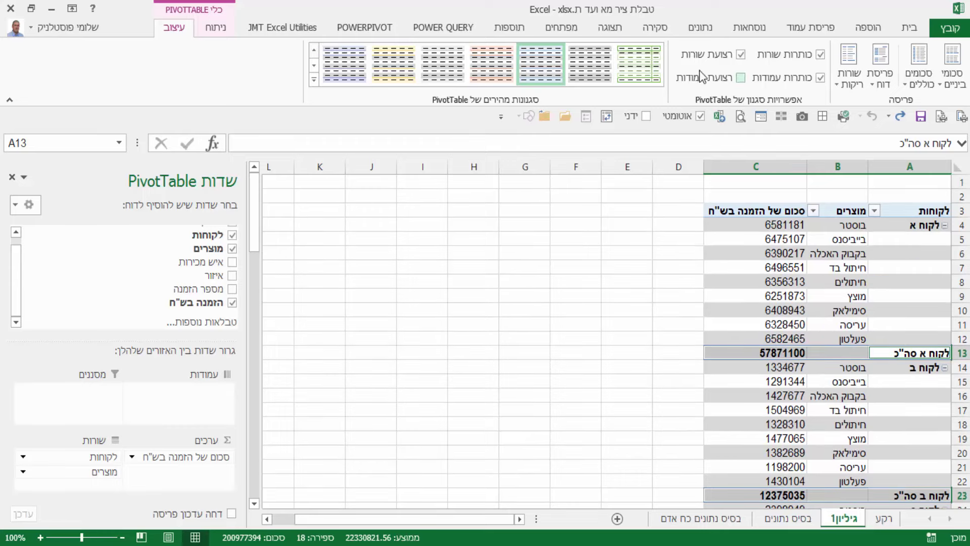
pyautogui.click(704, 54)
pyautogui.scroll(-2, 894, 278)
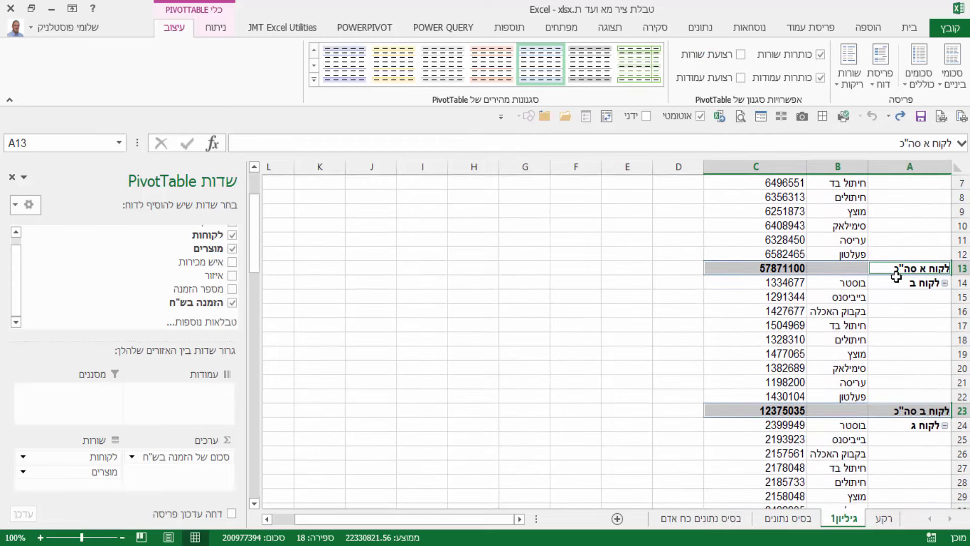
pyautogui.scroll(-4, 892, 304)
pyautogui.scroll(-2, 895, 303)
pyautogui.scroll(-5, 892, 303)
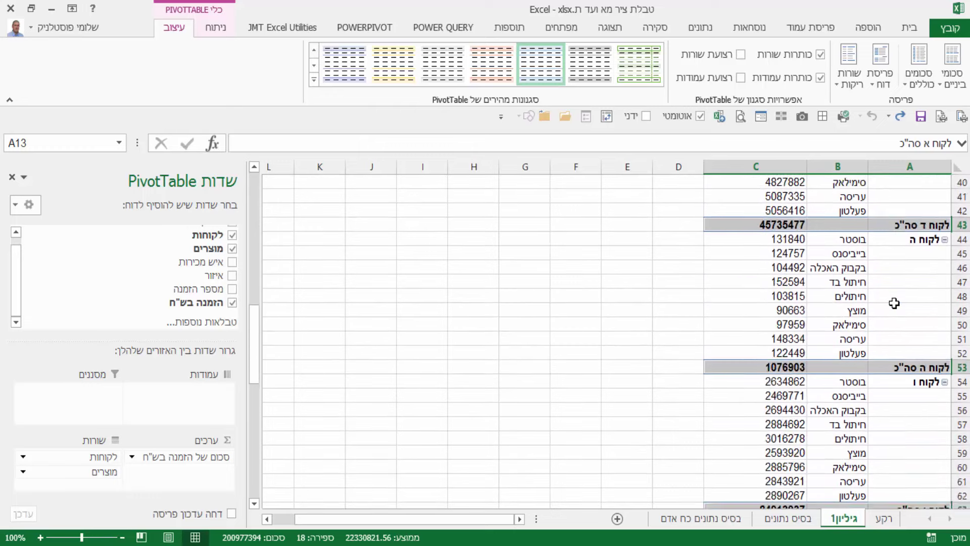
pyautogui.scroll(-5, 891, 303)
pyautogui.scroll(6, 905, 296)
# Step: Apply a yellow fill color to the selected subtotal rows
pyautogui.click(909, 27)
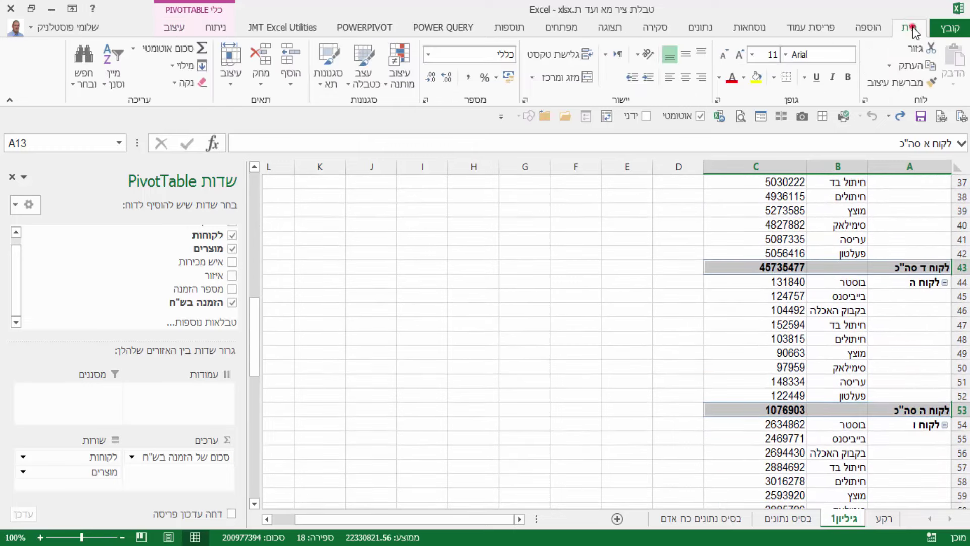
pyautogui.click(755, 77)
pyautogui.scroll(10, 892, 293)
pyautogui.scroll(2, 892, 293)
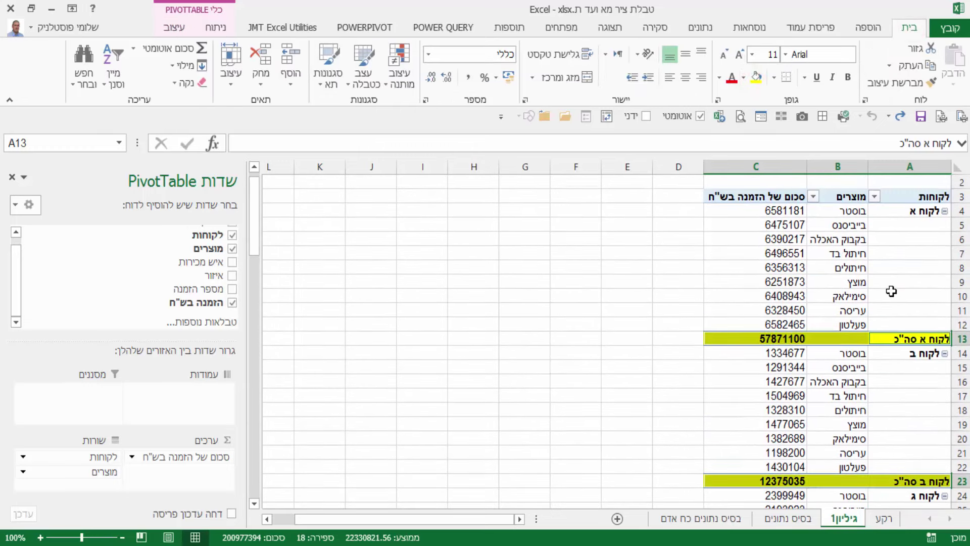
pyautogui.click(897, 296)
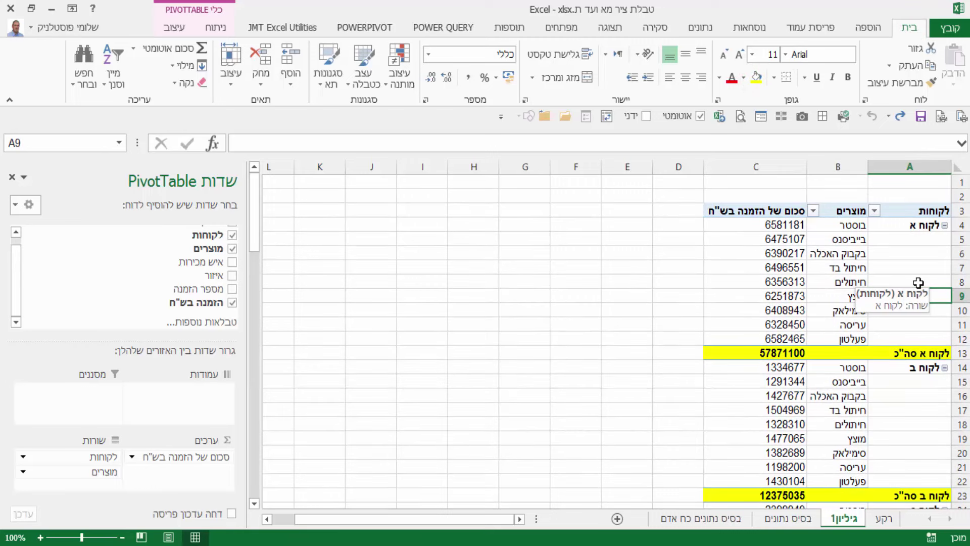
pyautogui.scroll(-6, 918, 282)
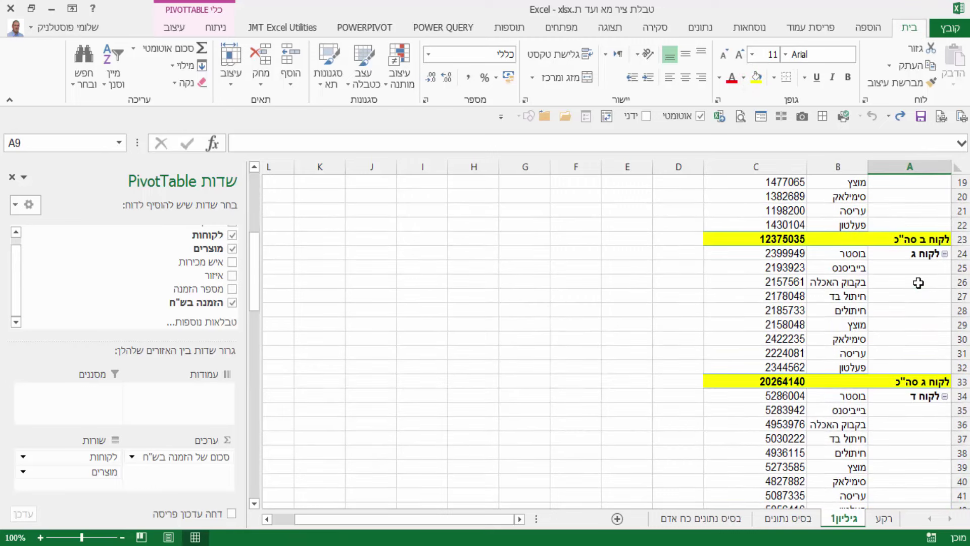
pyautogui.scroll(5, 919, 282)
pyautogui.scroll(1, 918, 282)
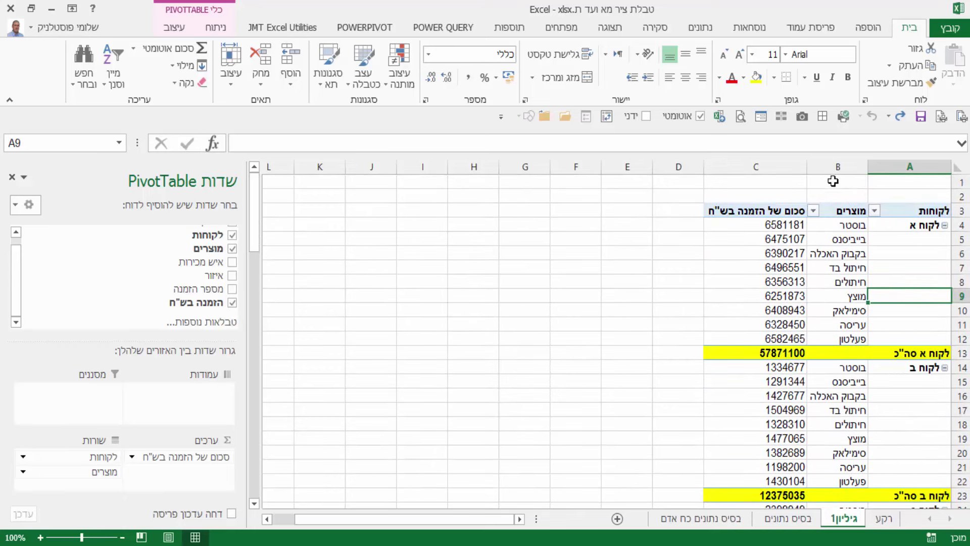
pyautogui.moveTo(804, 165); pyautogui.dragTo(781, 165)
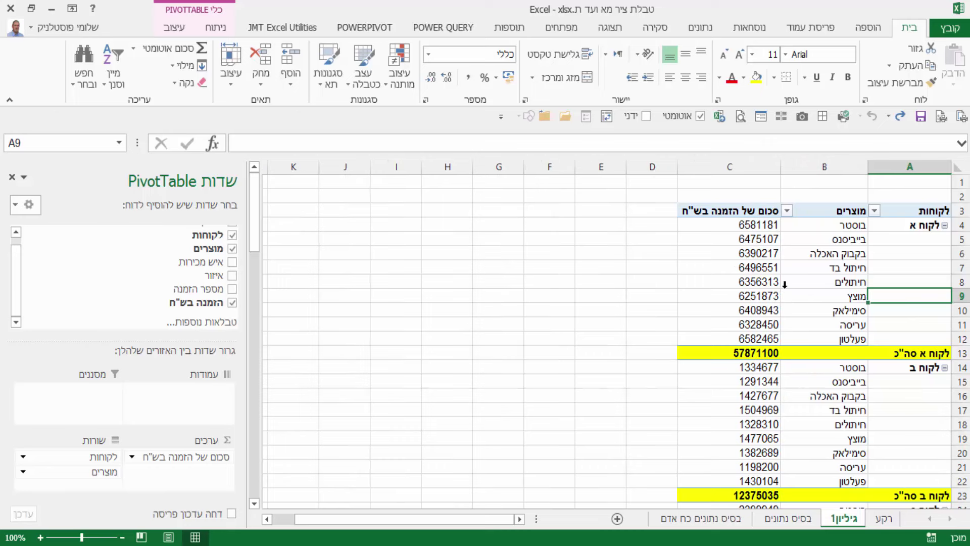
pyautogui.click(747, 283)
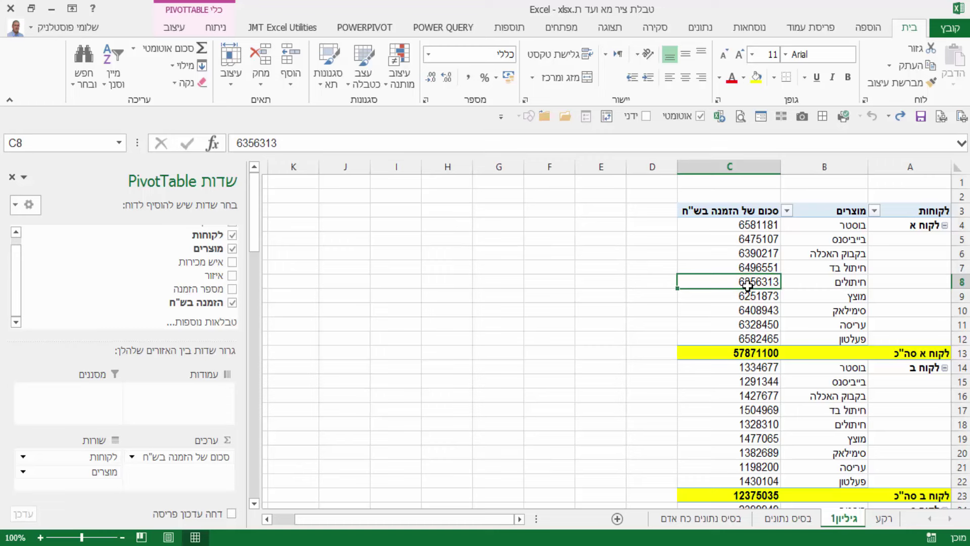
pyautogui.click(847, 264)
pyautogui.click(748, 267)
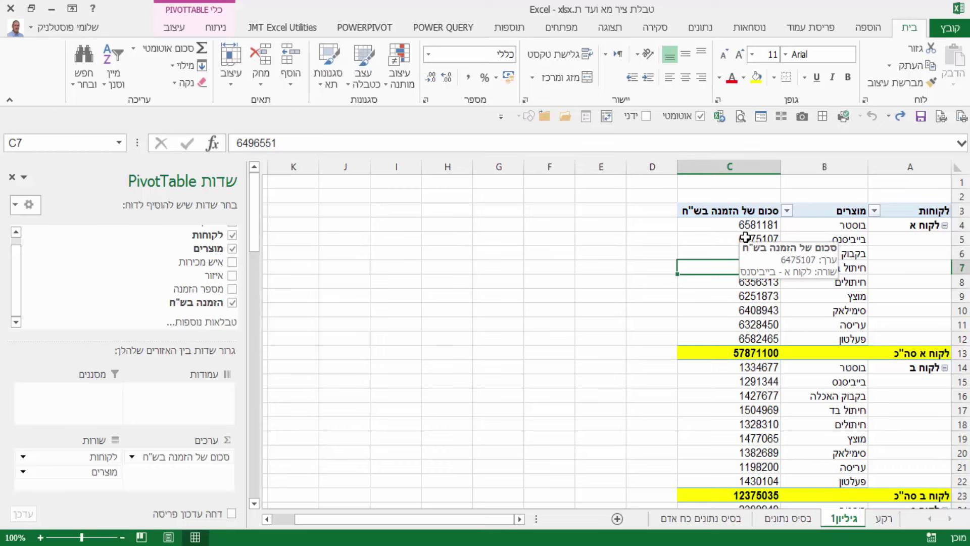
pyautogui.click(743, 240)
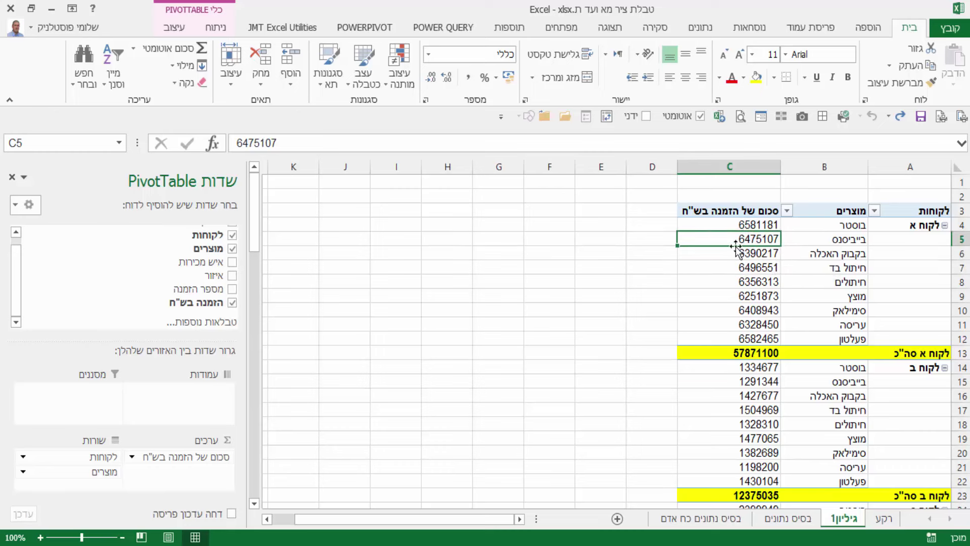
pyautogui.click(748, 282)
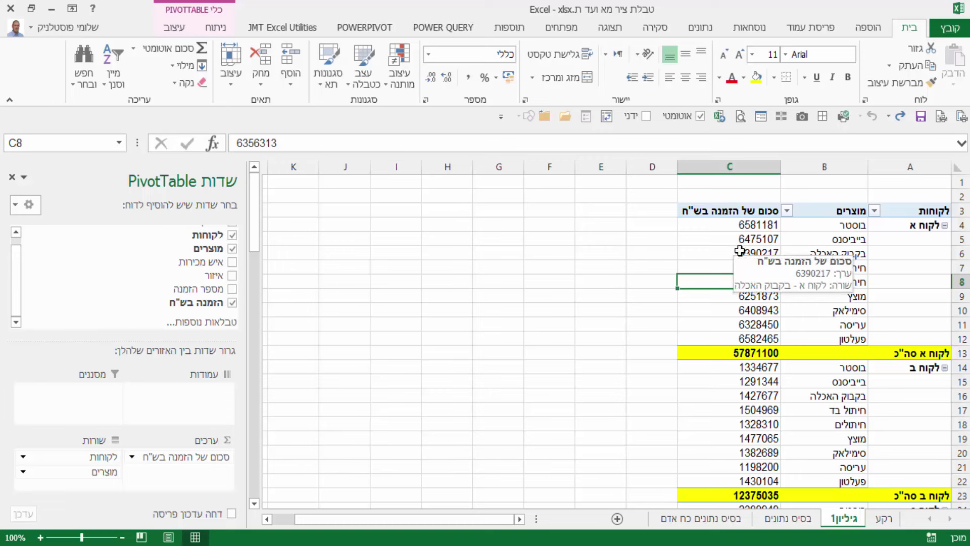
pyautogui.rightClick(740, 251)
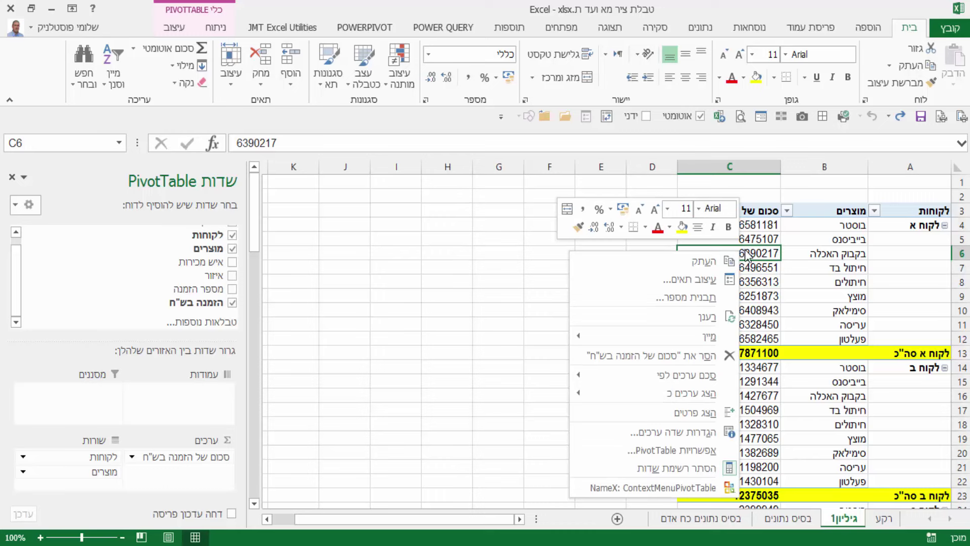
pyautogui.click(702, 299)
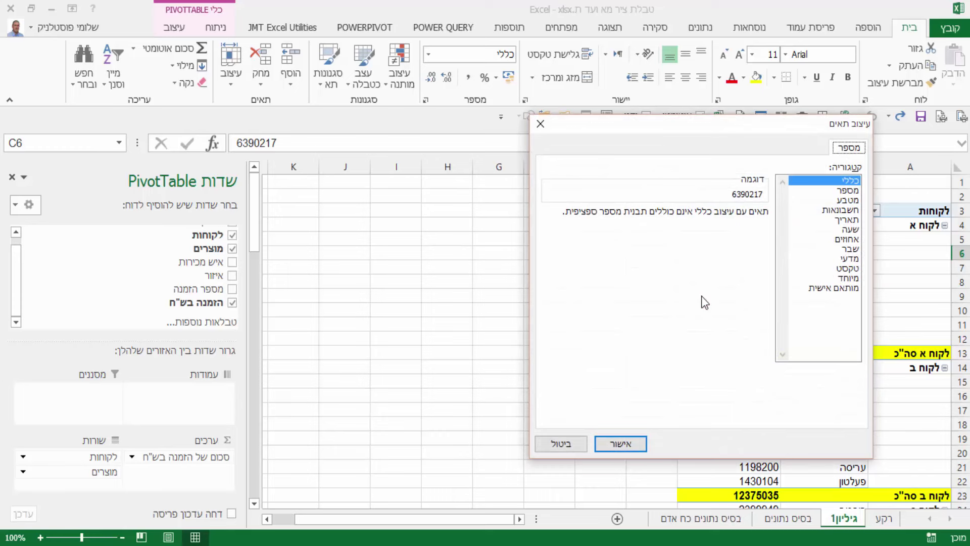
pyautogui.click(577, 445)
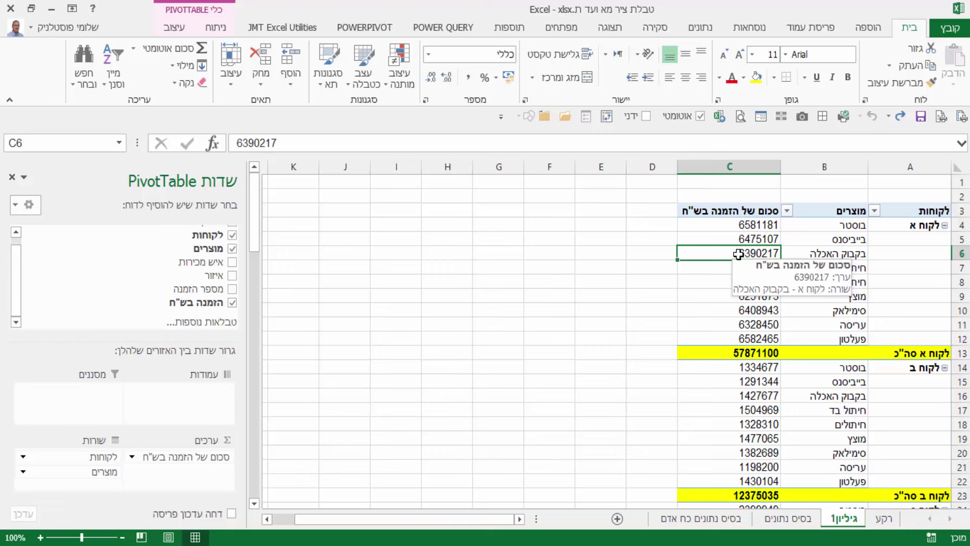
pyautogui.rightClick(739, 255)
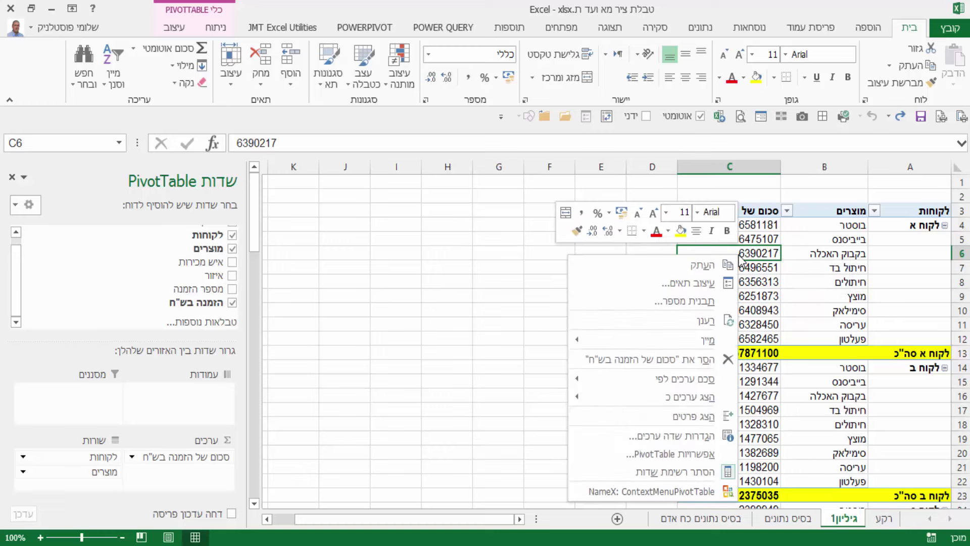
pyautogui.click(715, 283)
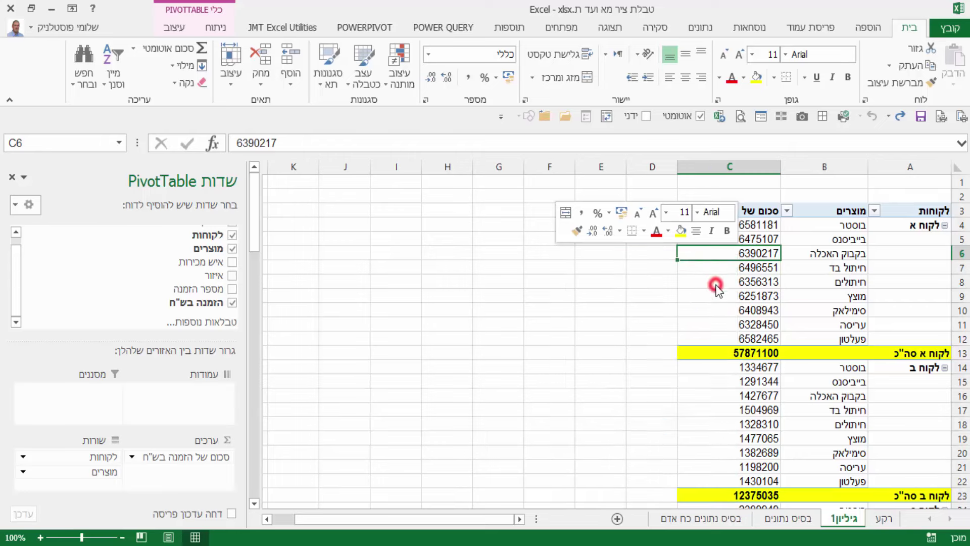
pyautogui.moveTo(752, 117); pyautogui.dragTo(506, 108)
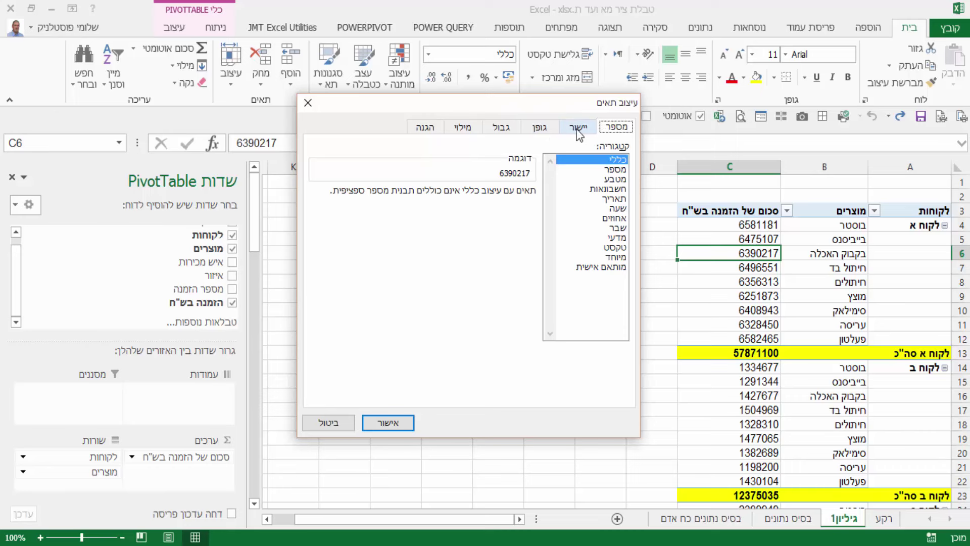
pyautogui.click(613, 179)
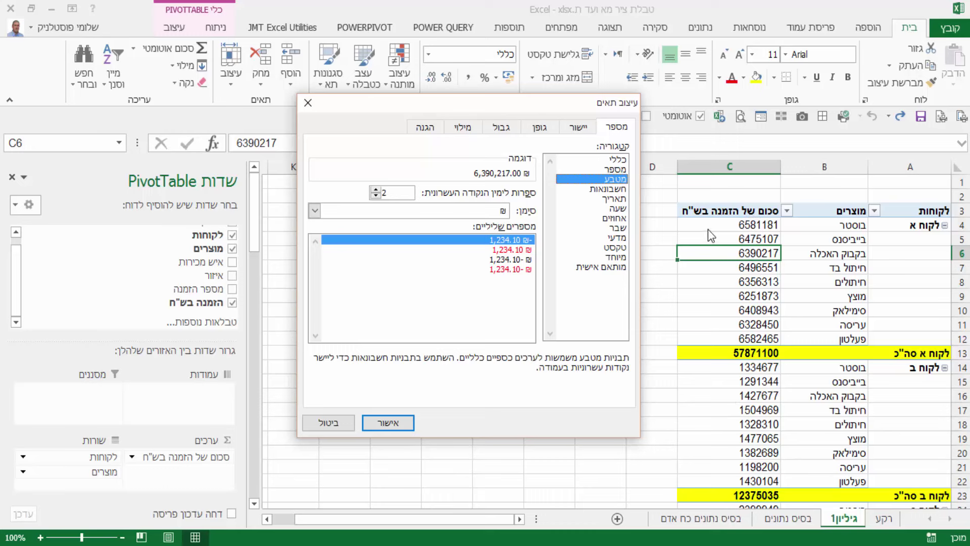
pyautogui.click(329, 422)
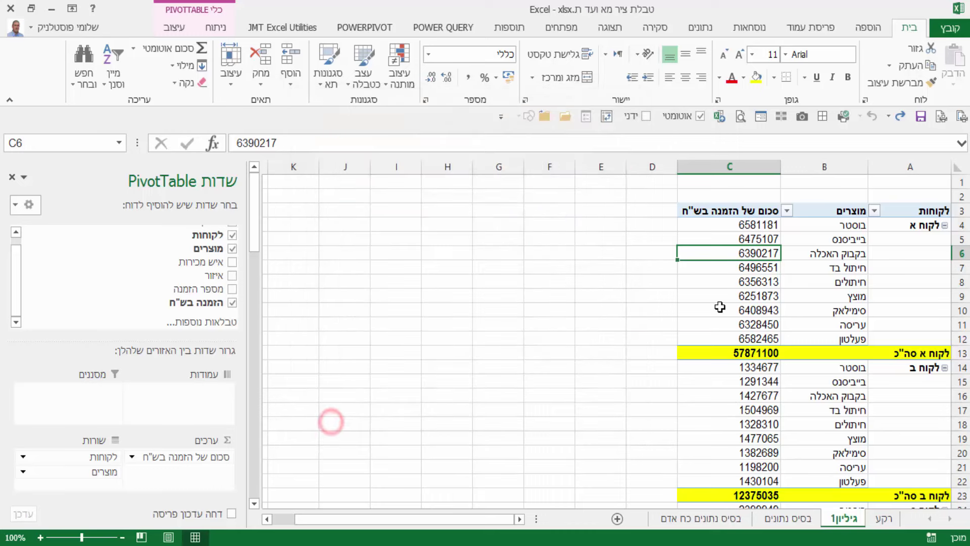
# Step: Set the amounts' Number Format to Currency with ₪ and 2 decimals, e.g. 6,390,217.00 ₪
pyautogui.rightClick(759, 254)
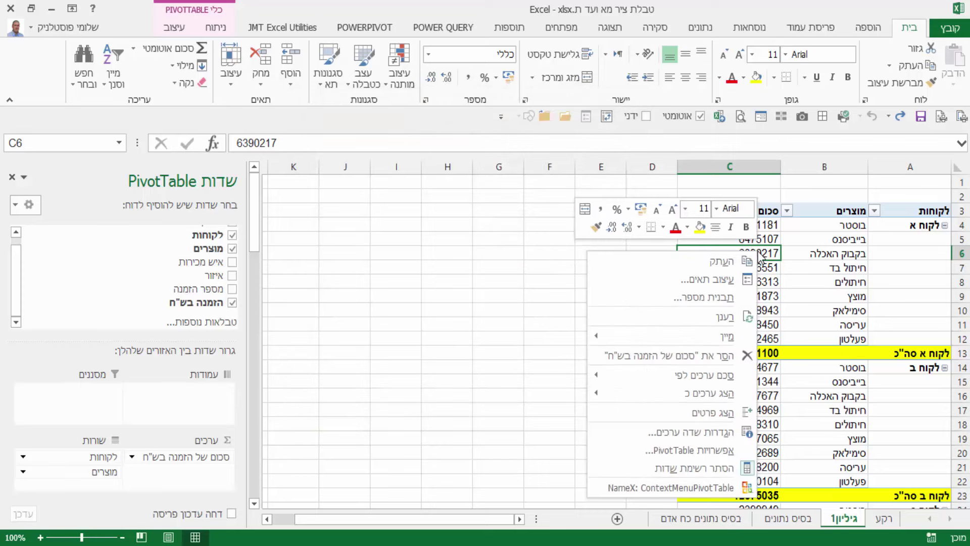
pyautogui.click(698, 298)
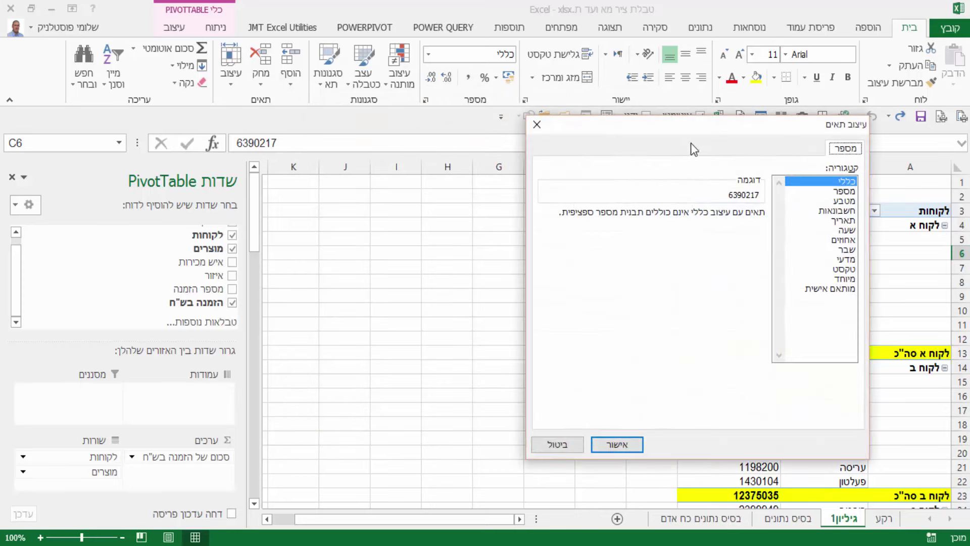
pyautogui.moveTo(690, 143); pyautogui.dragTo(497, 103)
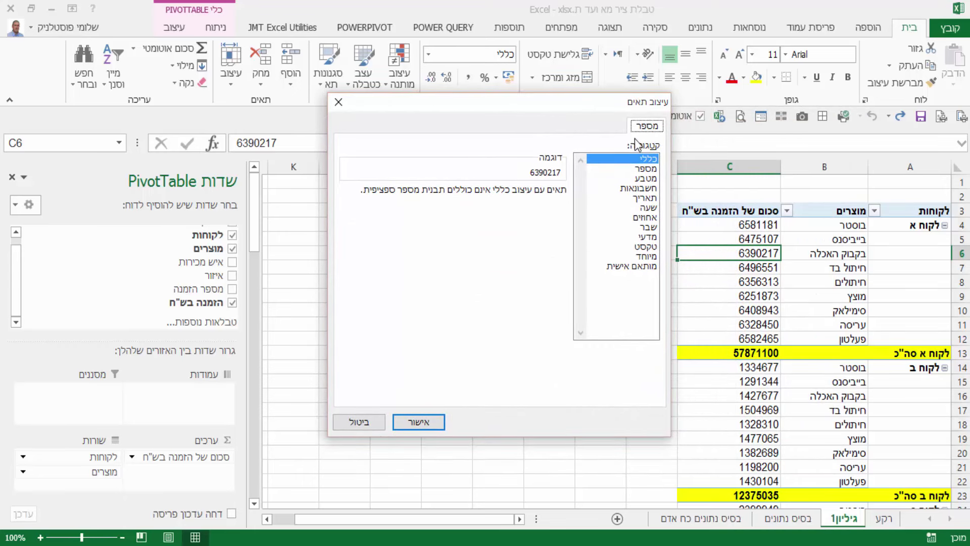
pyautogui.click(643, 176)
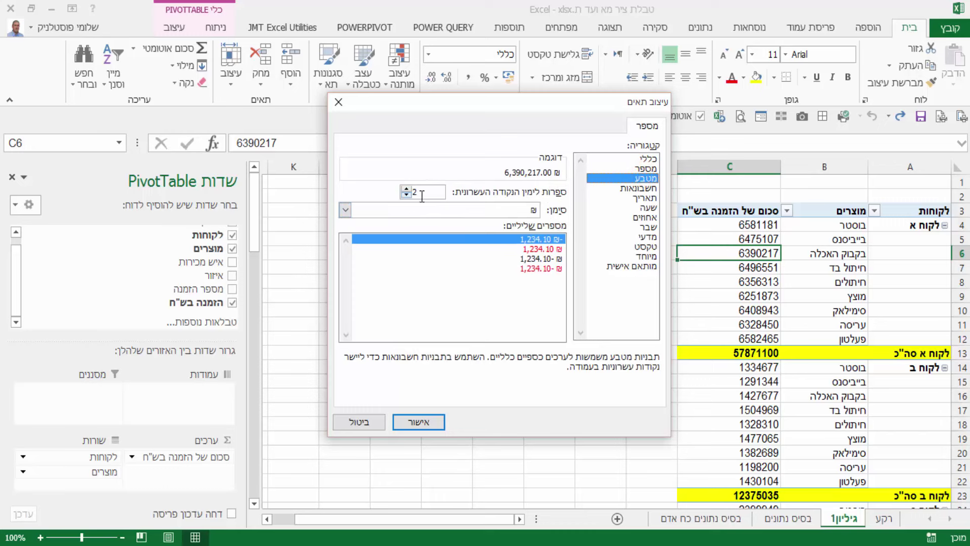
pyautogui.click(422, 424)
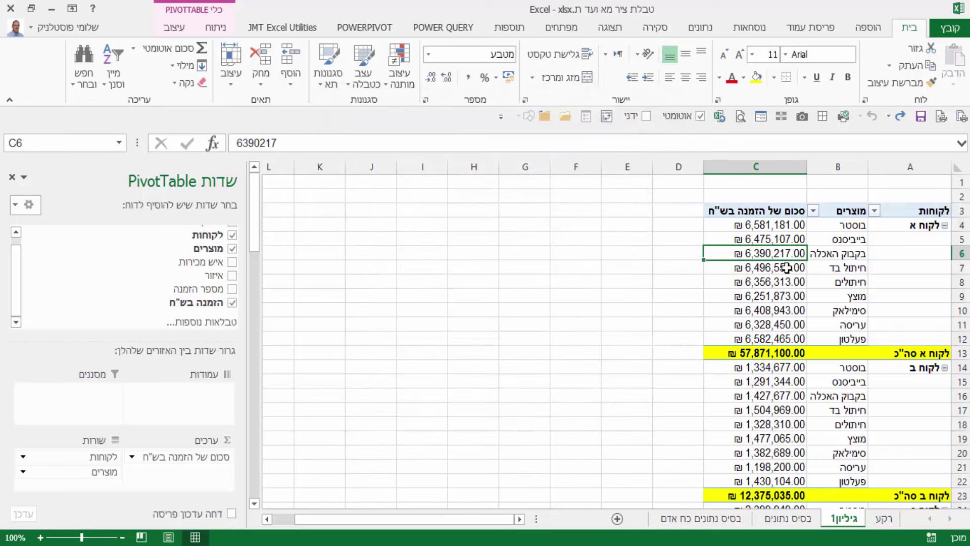
pyautogui.scroll(-1, 773, 358)
pyautogui.scroll(-6, 773, 354)
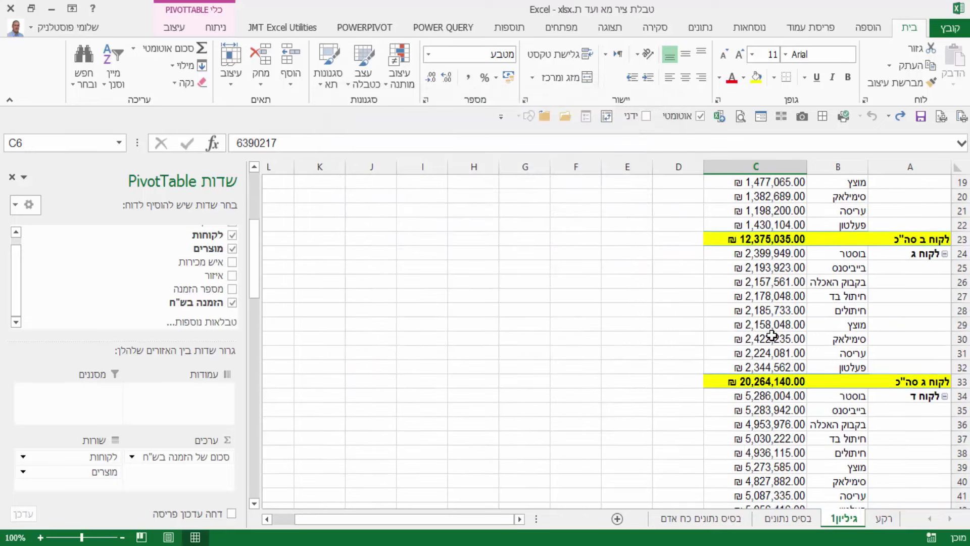
pyautogui.scroll(-3, 773, 349)
pyautogui.scroll(-5, 773, 339)
pyautogui.scroll(-4, 772, 335)
pyautogui.scroll(6, 772, 335)
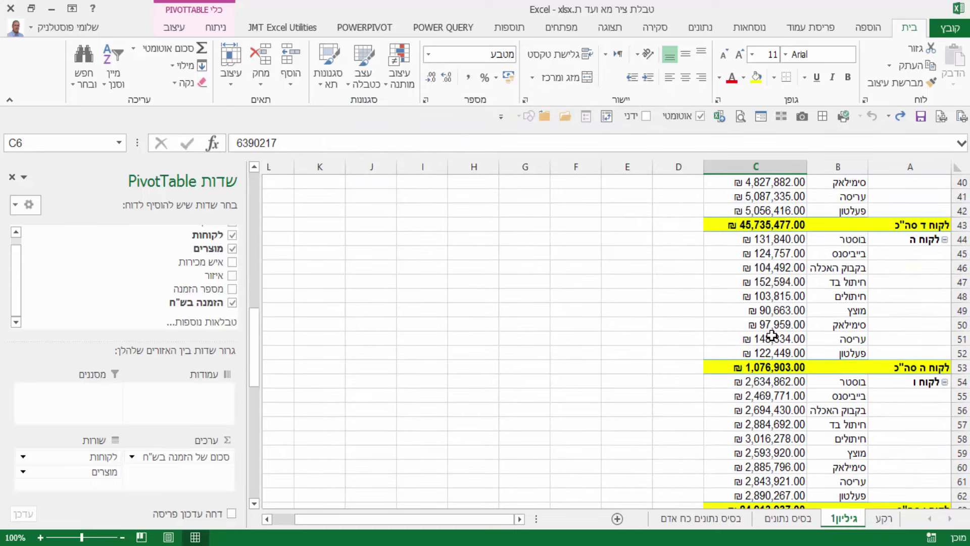
pyautogui.scroll(10, 772, 335)
pyautogui.scroll(2, 773, 334)
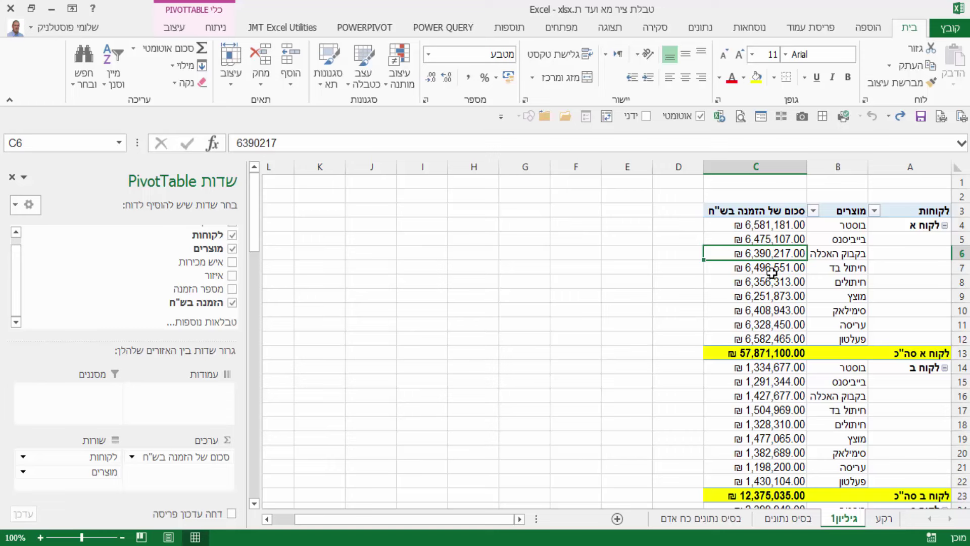
pyautogui.click(768, 251)
pyautogui.moveTo(770, 268)
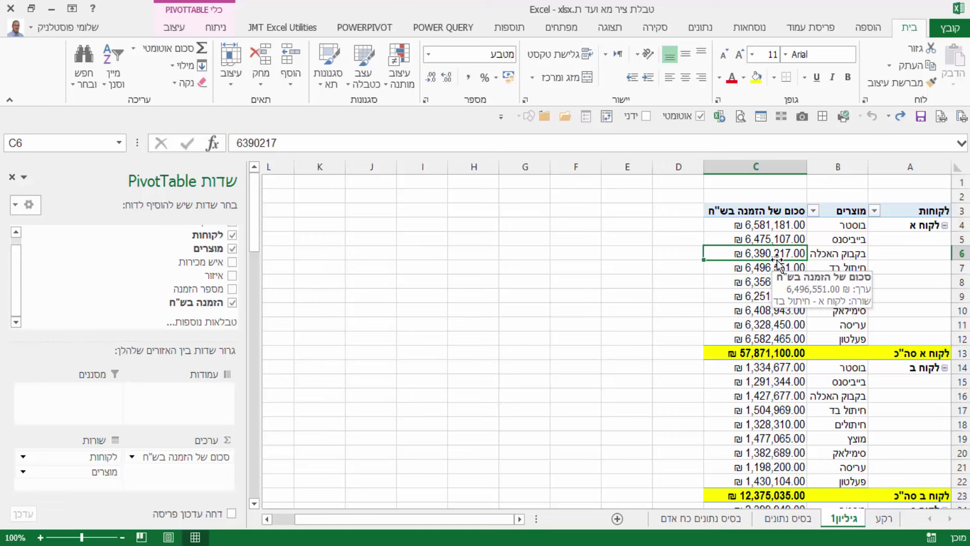
pyautogui.click(768, 204)
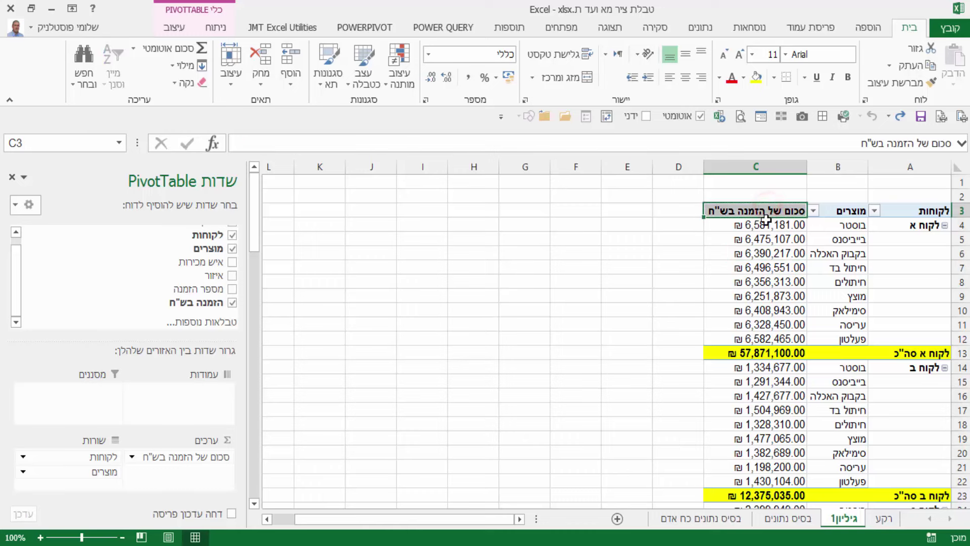
pyautogui.click(766, 222)
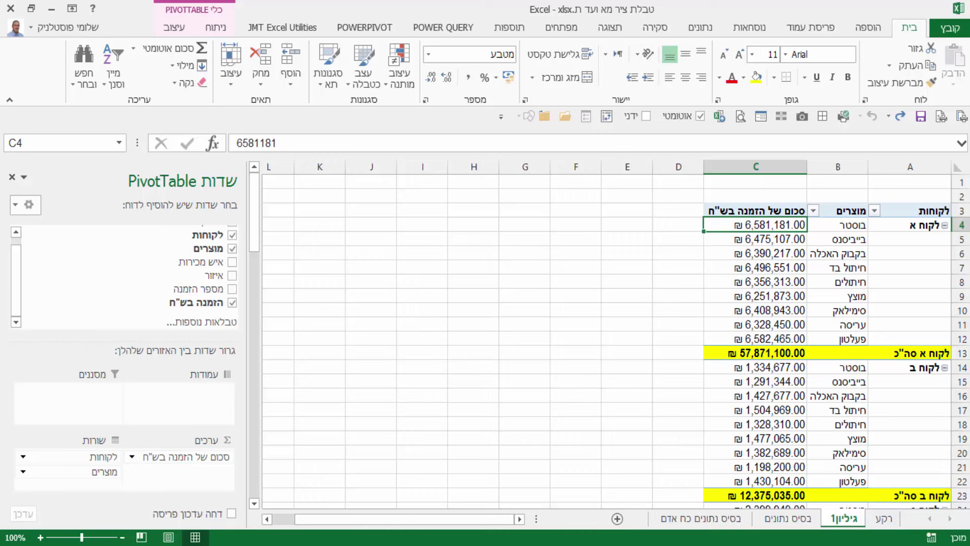
pyautogui.click(788, 407)
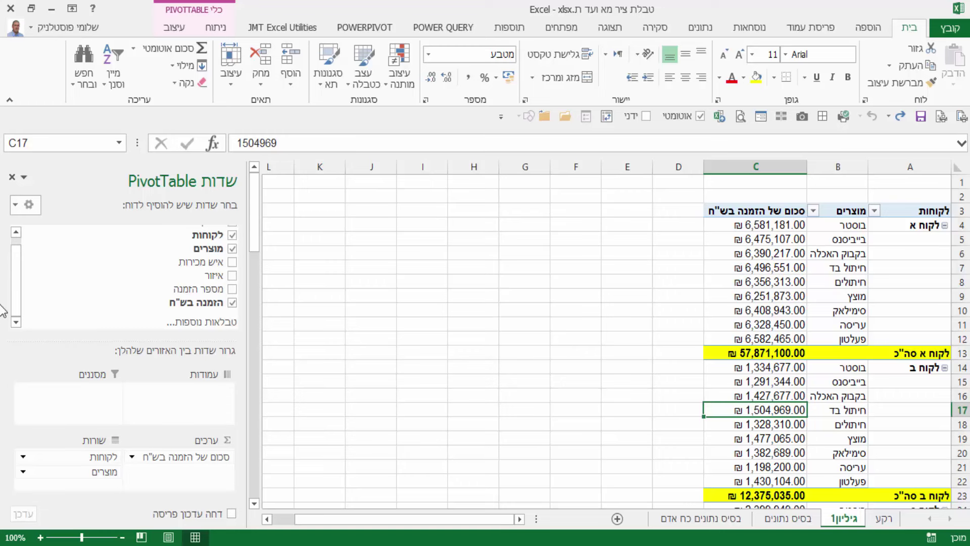
pyautogui.moveTo(17, 291); pyautogui.dragTo(16, 281)
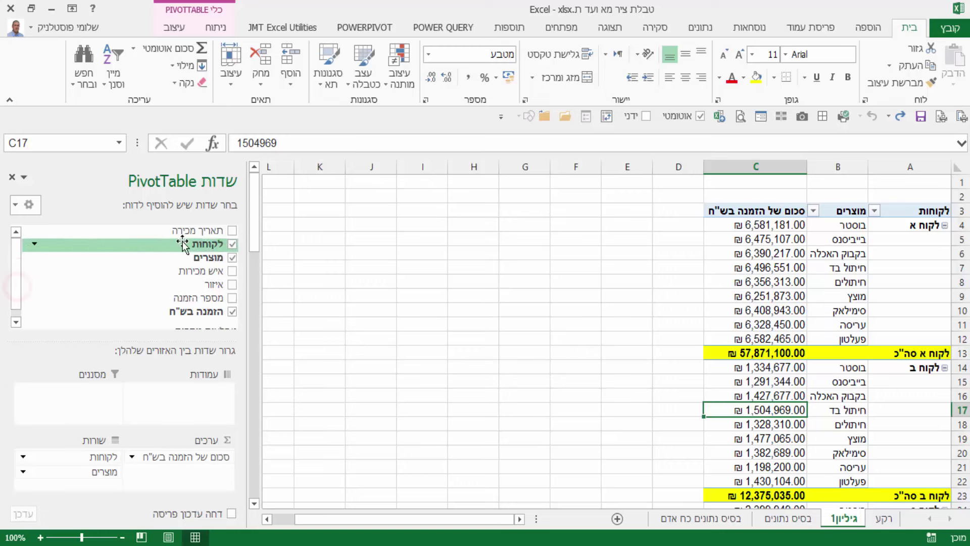